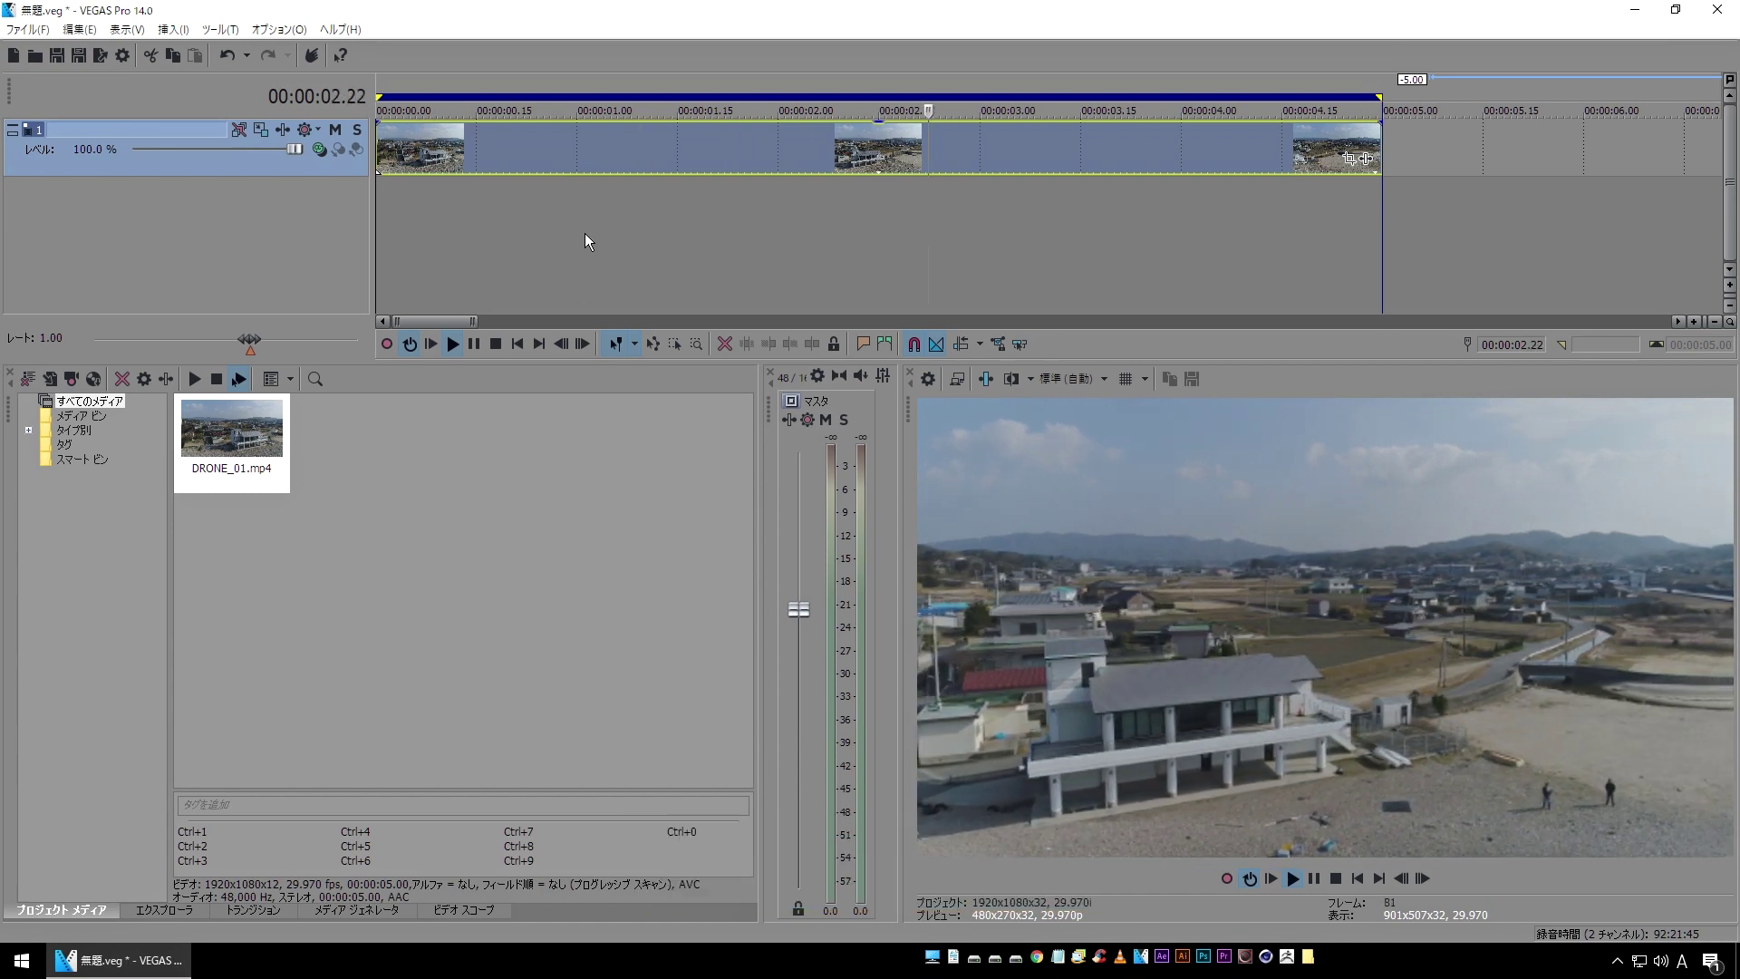
# - Stop the drone preview at 00:00:00.00 and bring up the Media Generators presets
pyautogui.press('space')
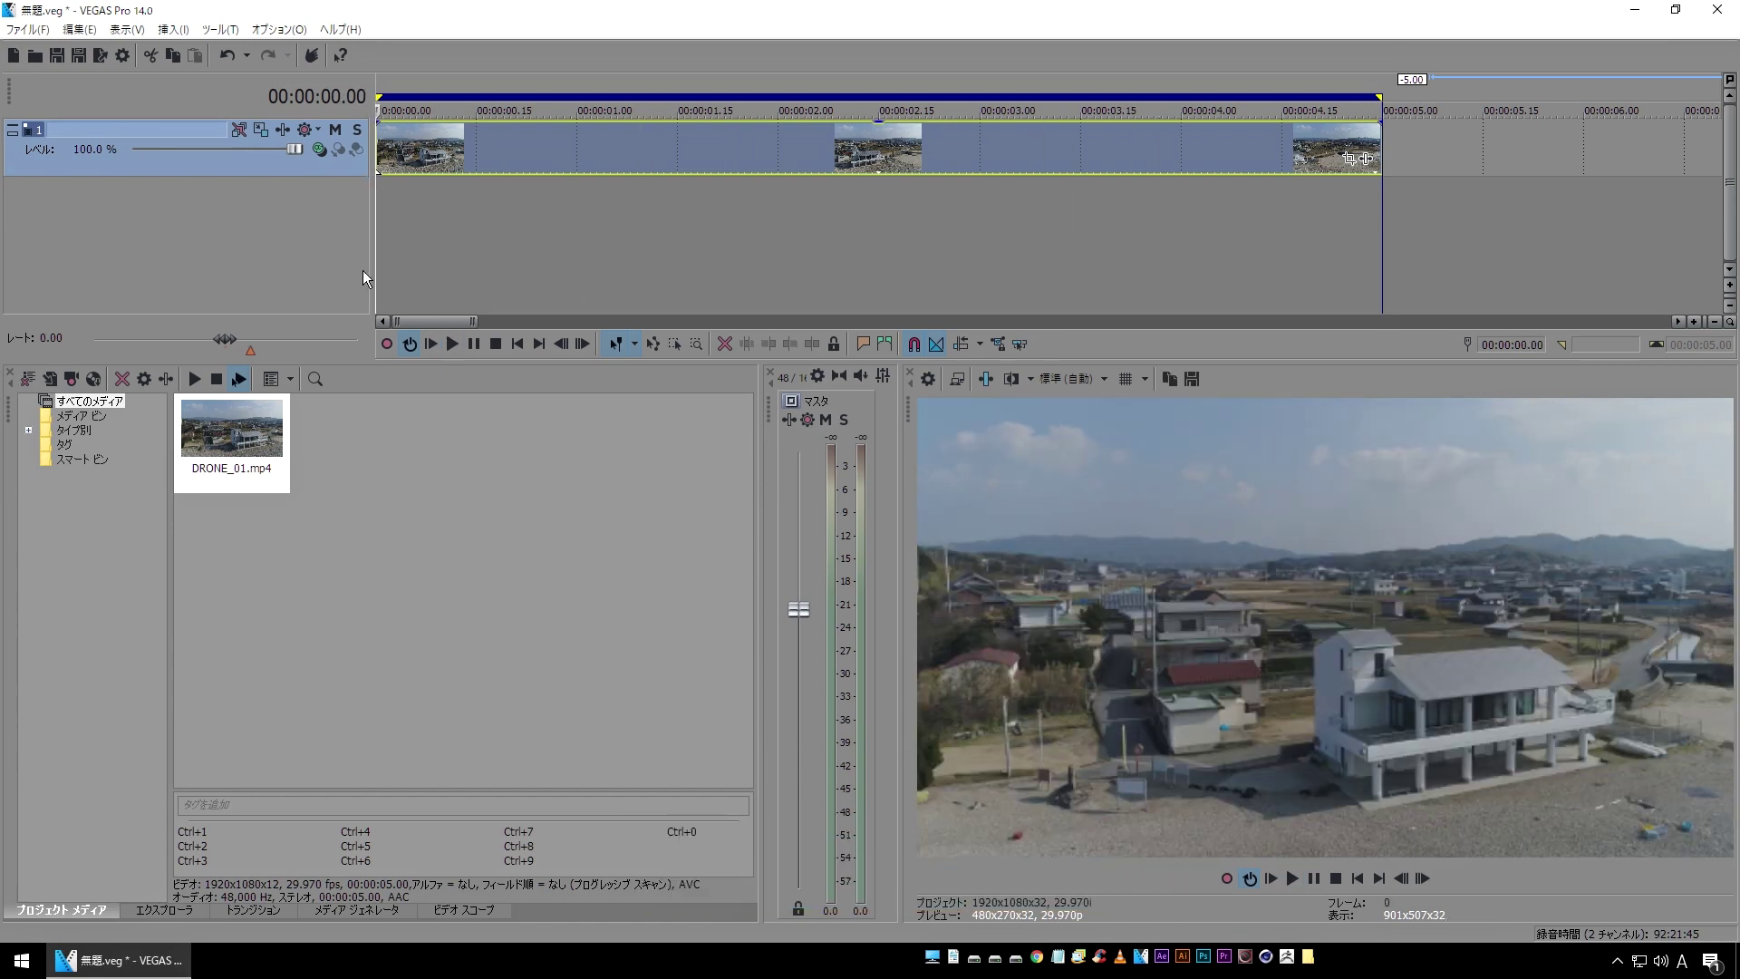
pyautogui.click(371, 910)
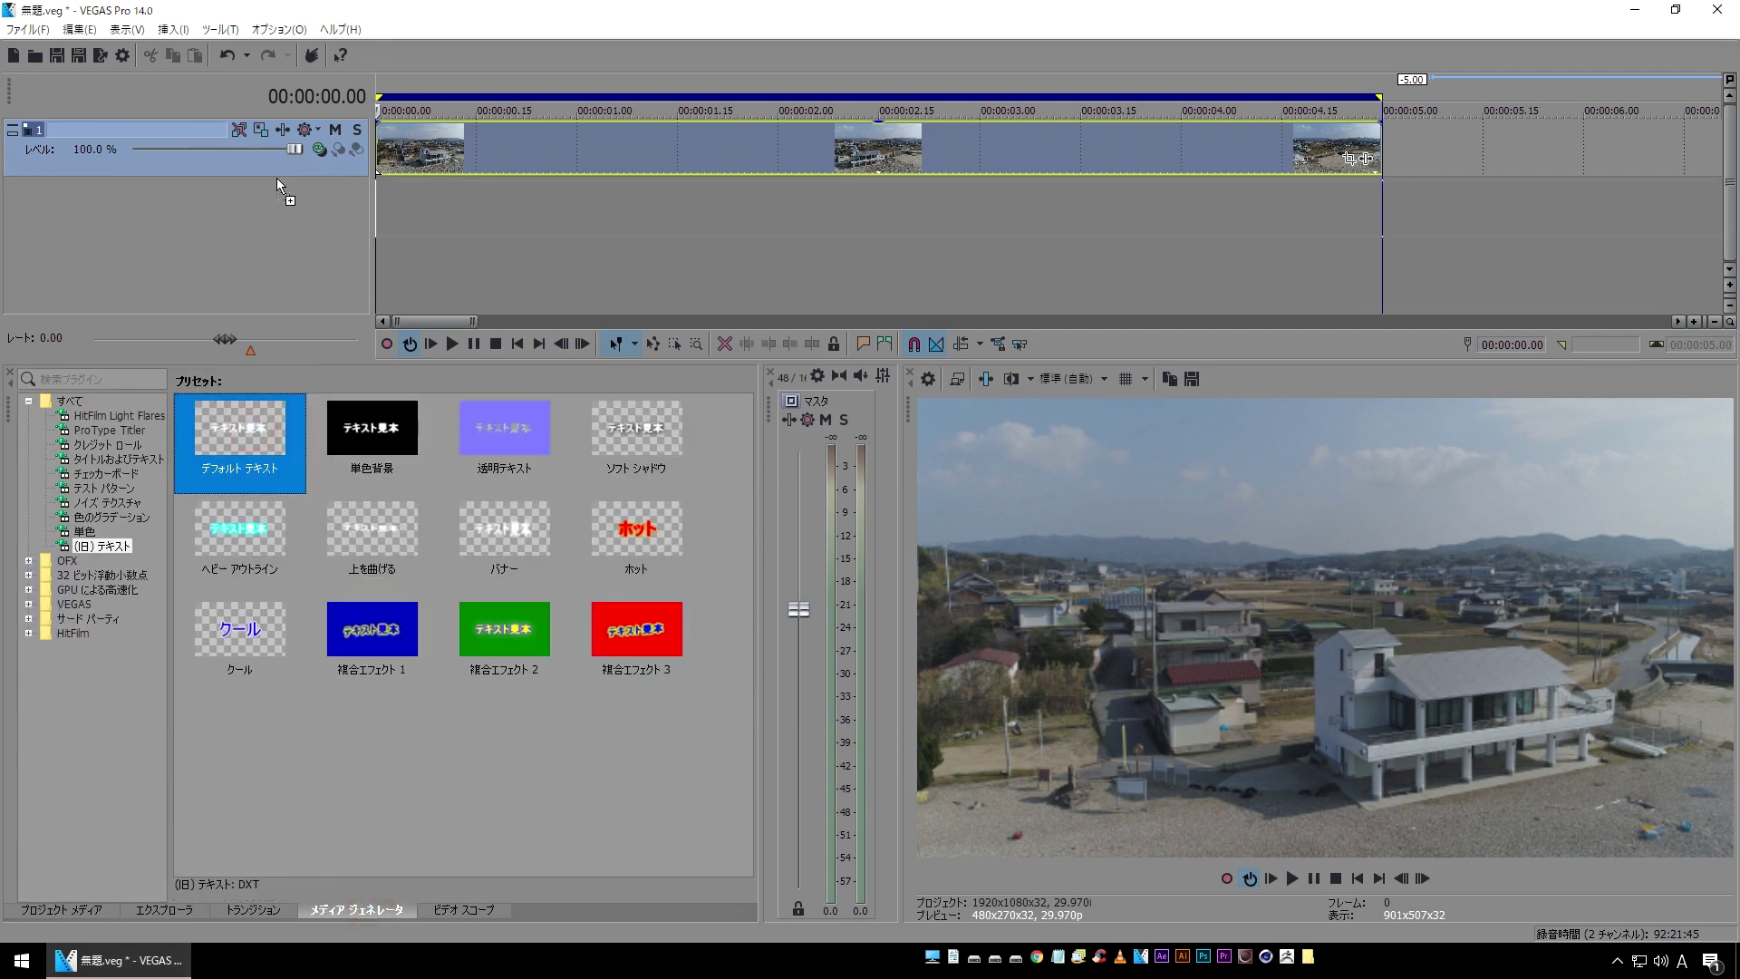
# - Add a (Legacy) Text Default Text event on a new track, replacing its sample text with 'AWAJI'
pyautogui.moveTo(279, 429); pyautogui.dragTo(276, 177)
pyautogui.moveTo(283, 455); pyautogui.dragTo(825, 476)
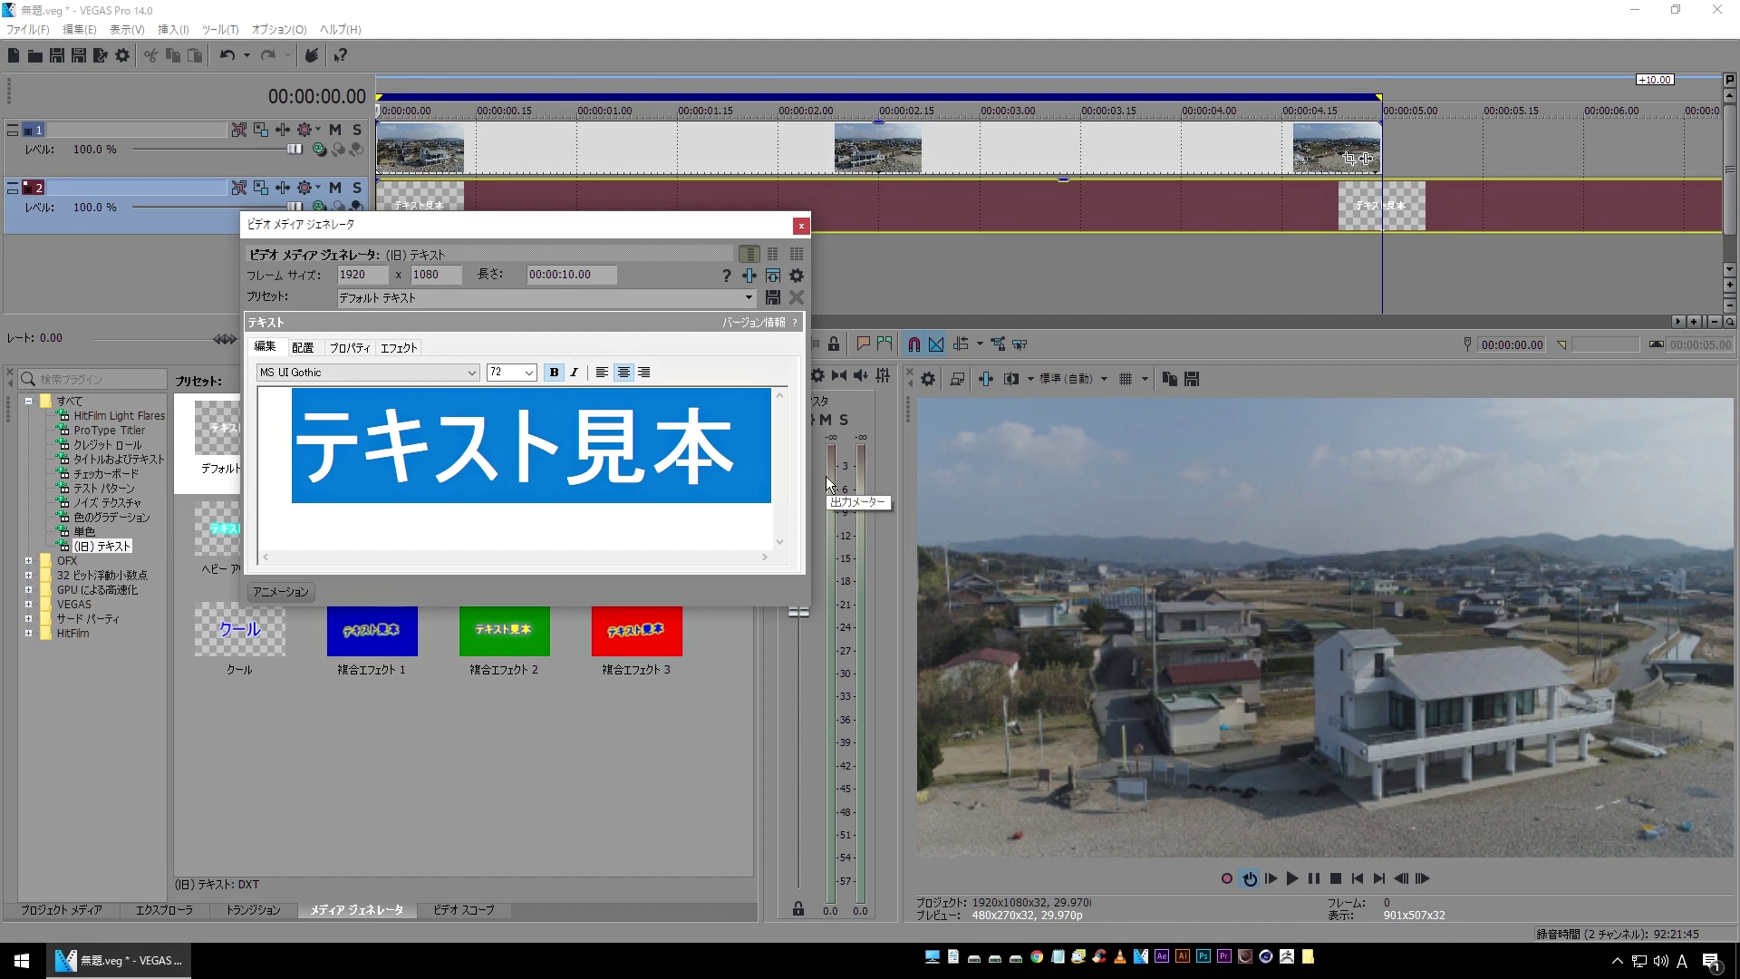
pyautogui.write('AWA')
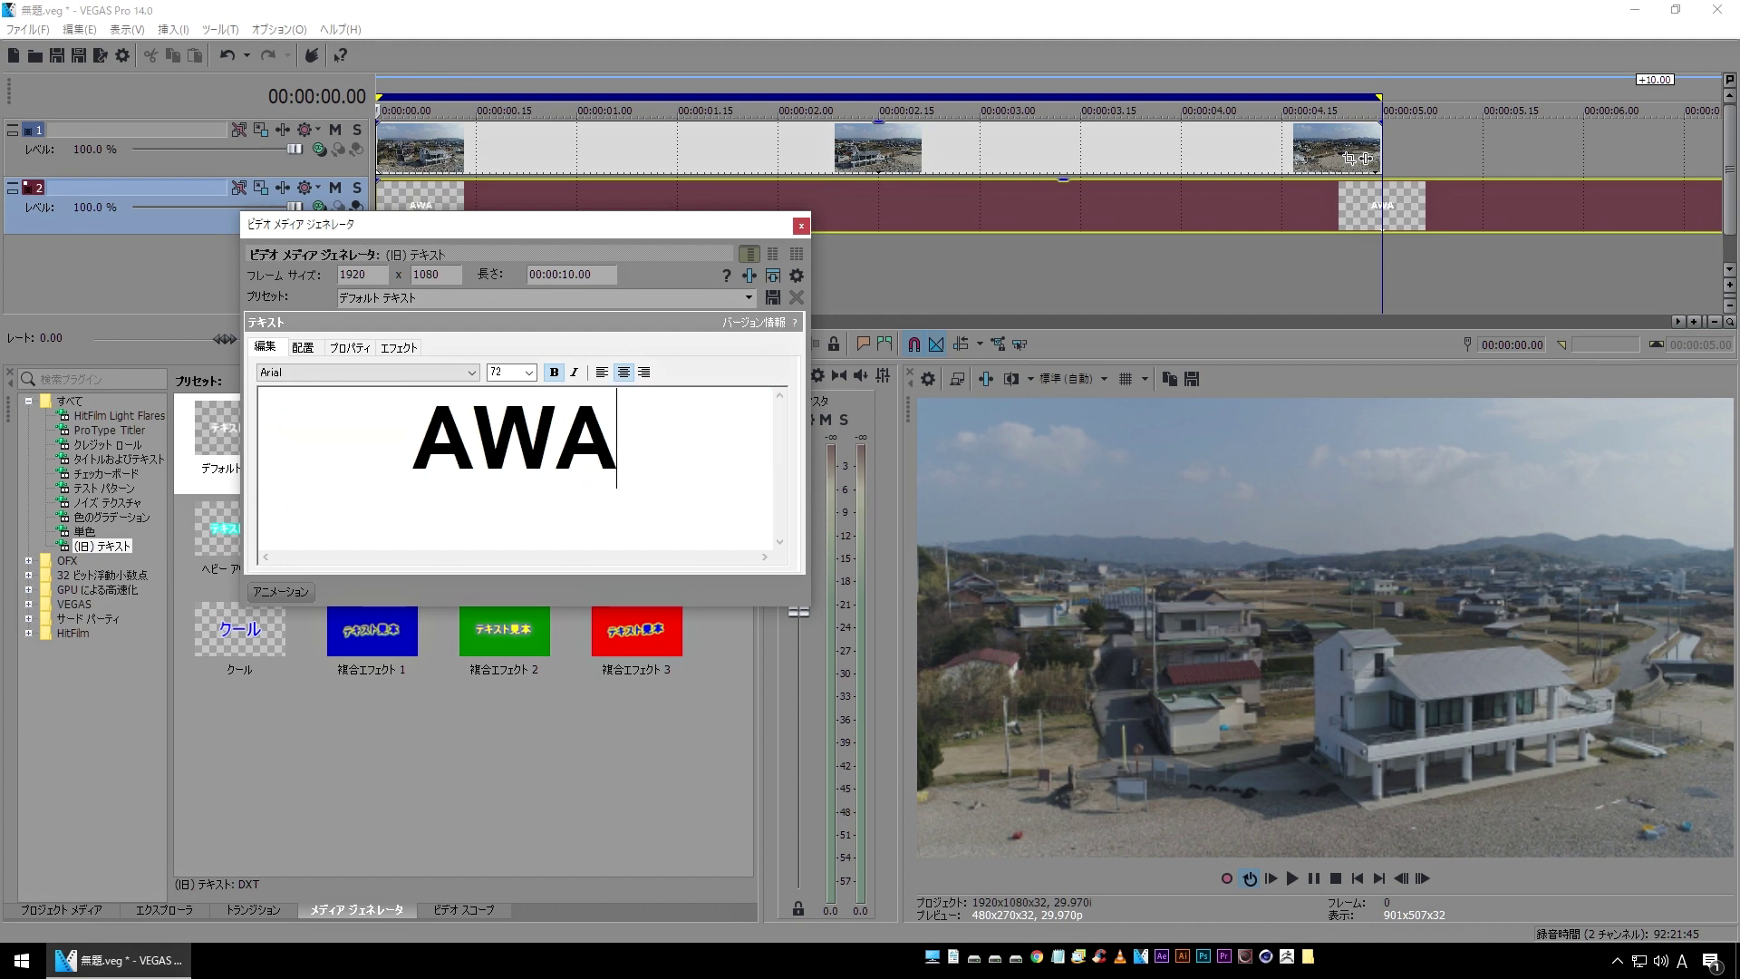
pyautogui.write('JI')
pyautogui.click(801, 225)
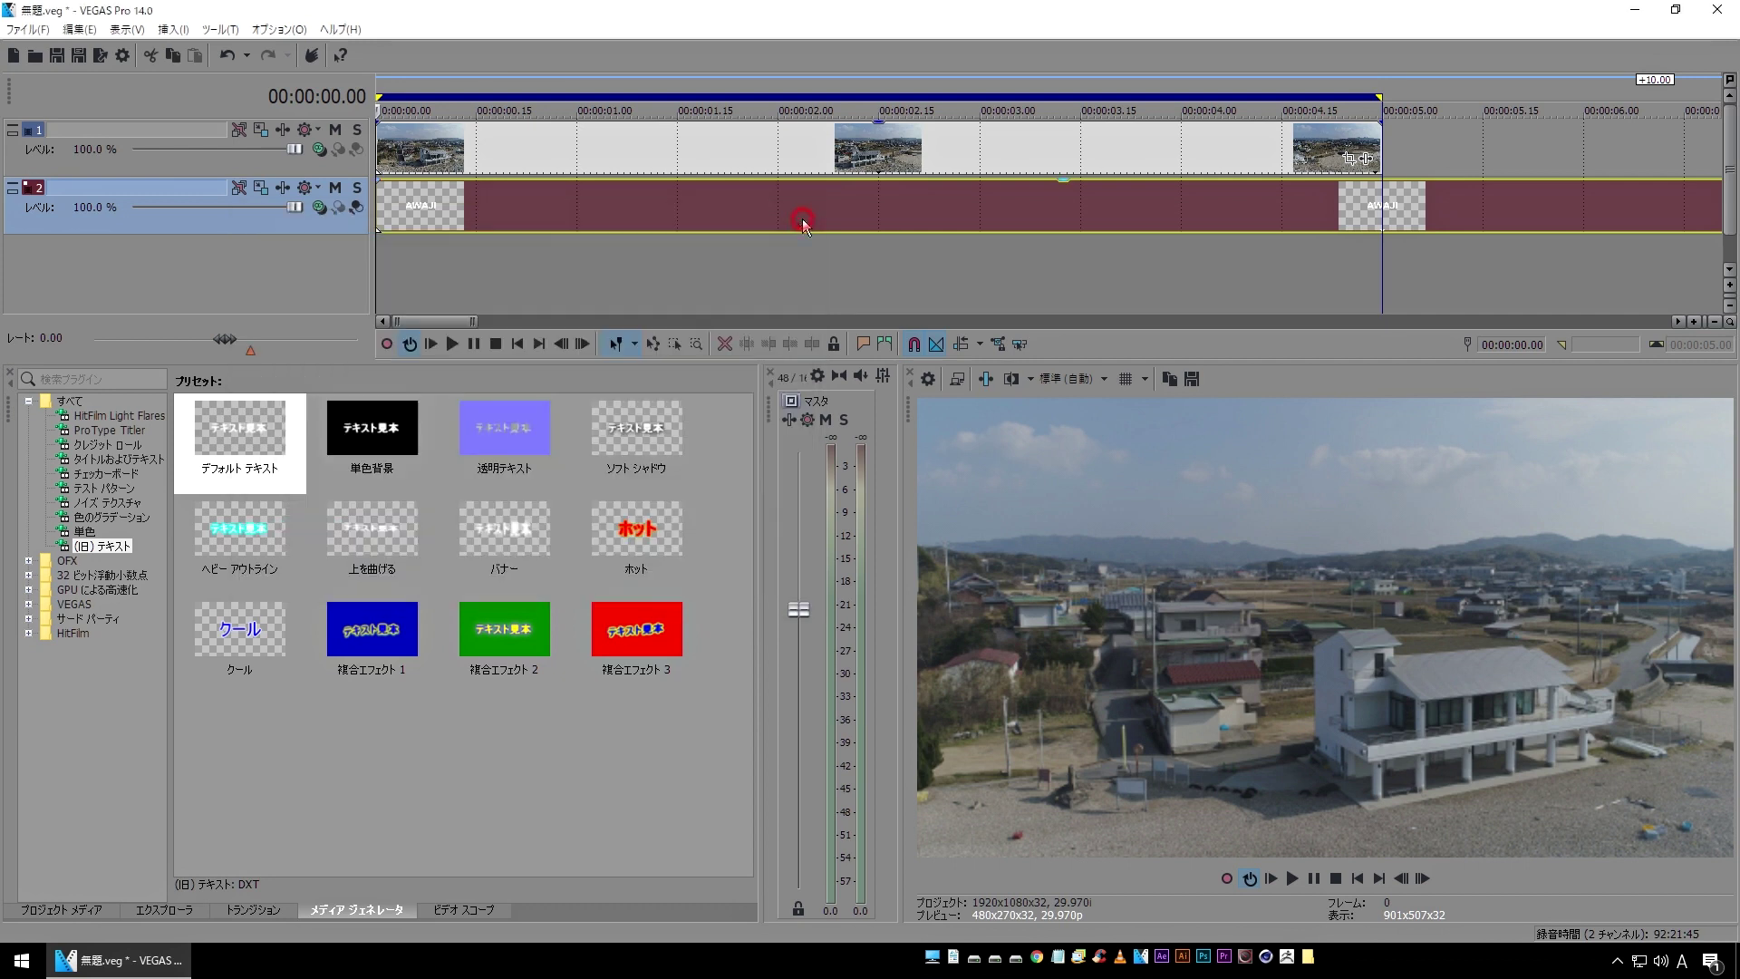
pyautogui.click(1379, 214)
# - Cut the text event off at 5 seconds, move its track above the drone video, and preview it
pyautogui.press('s')
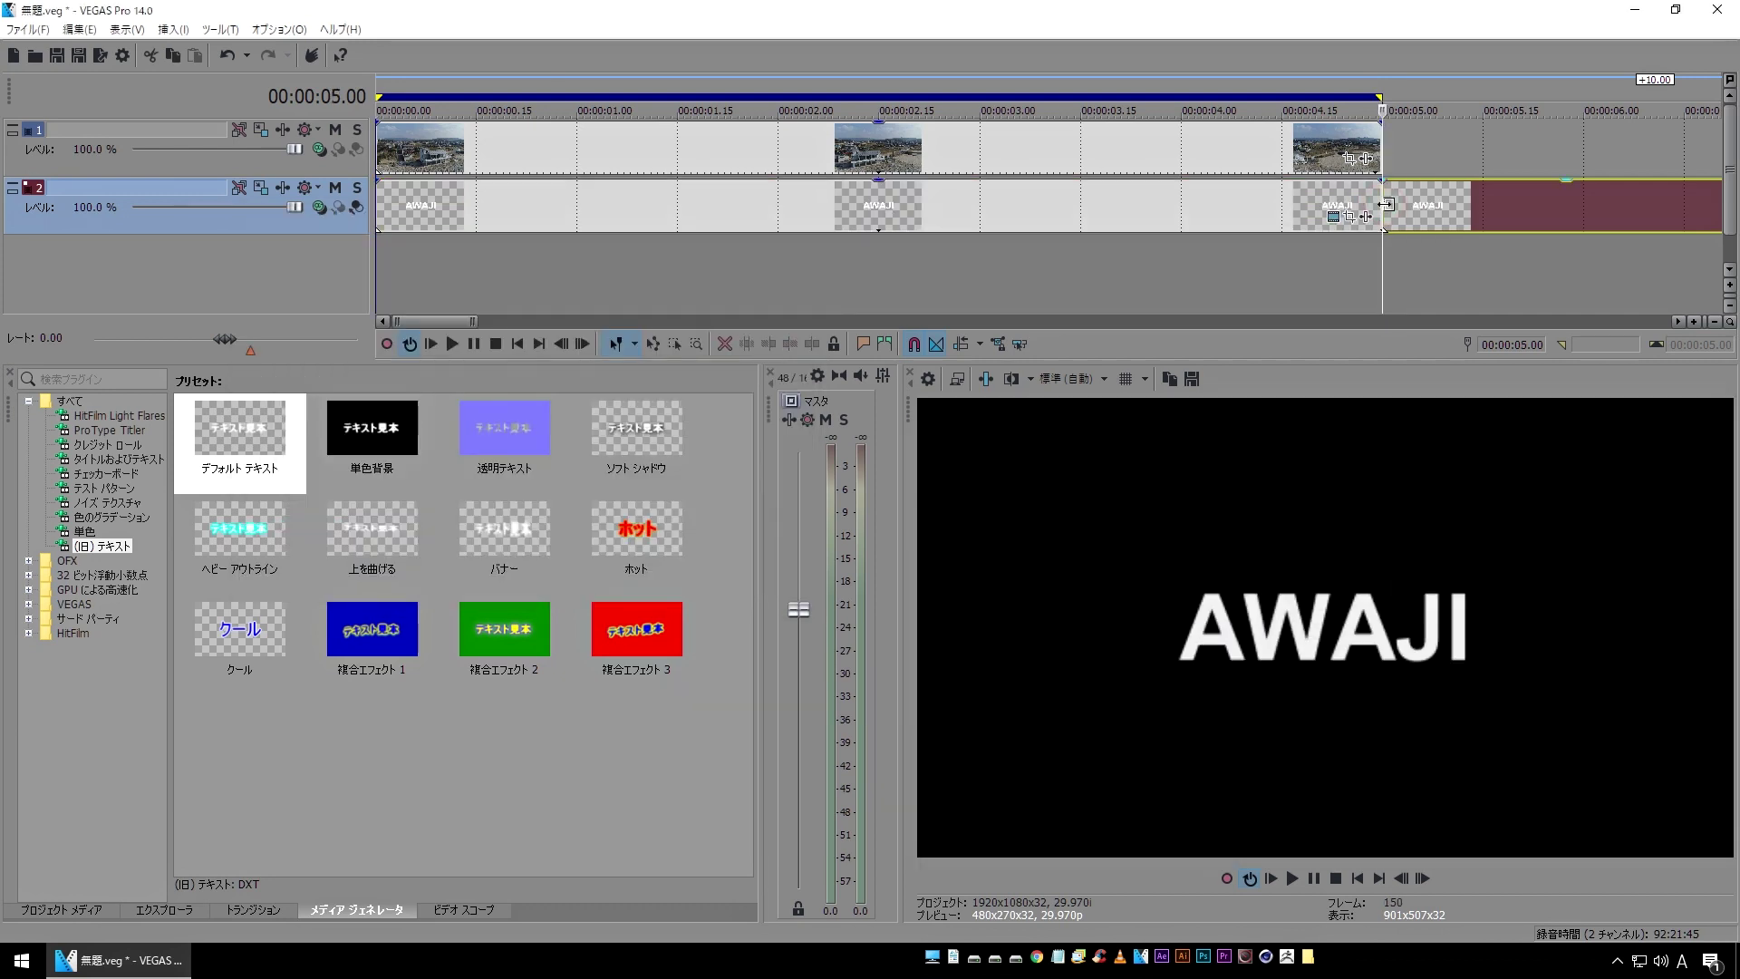
pyautogui.press('Delete')
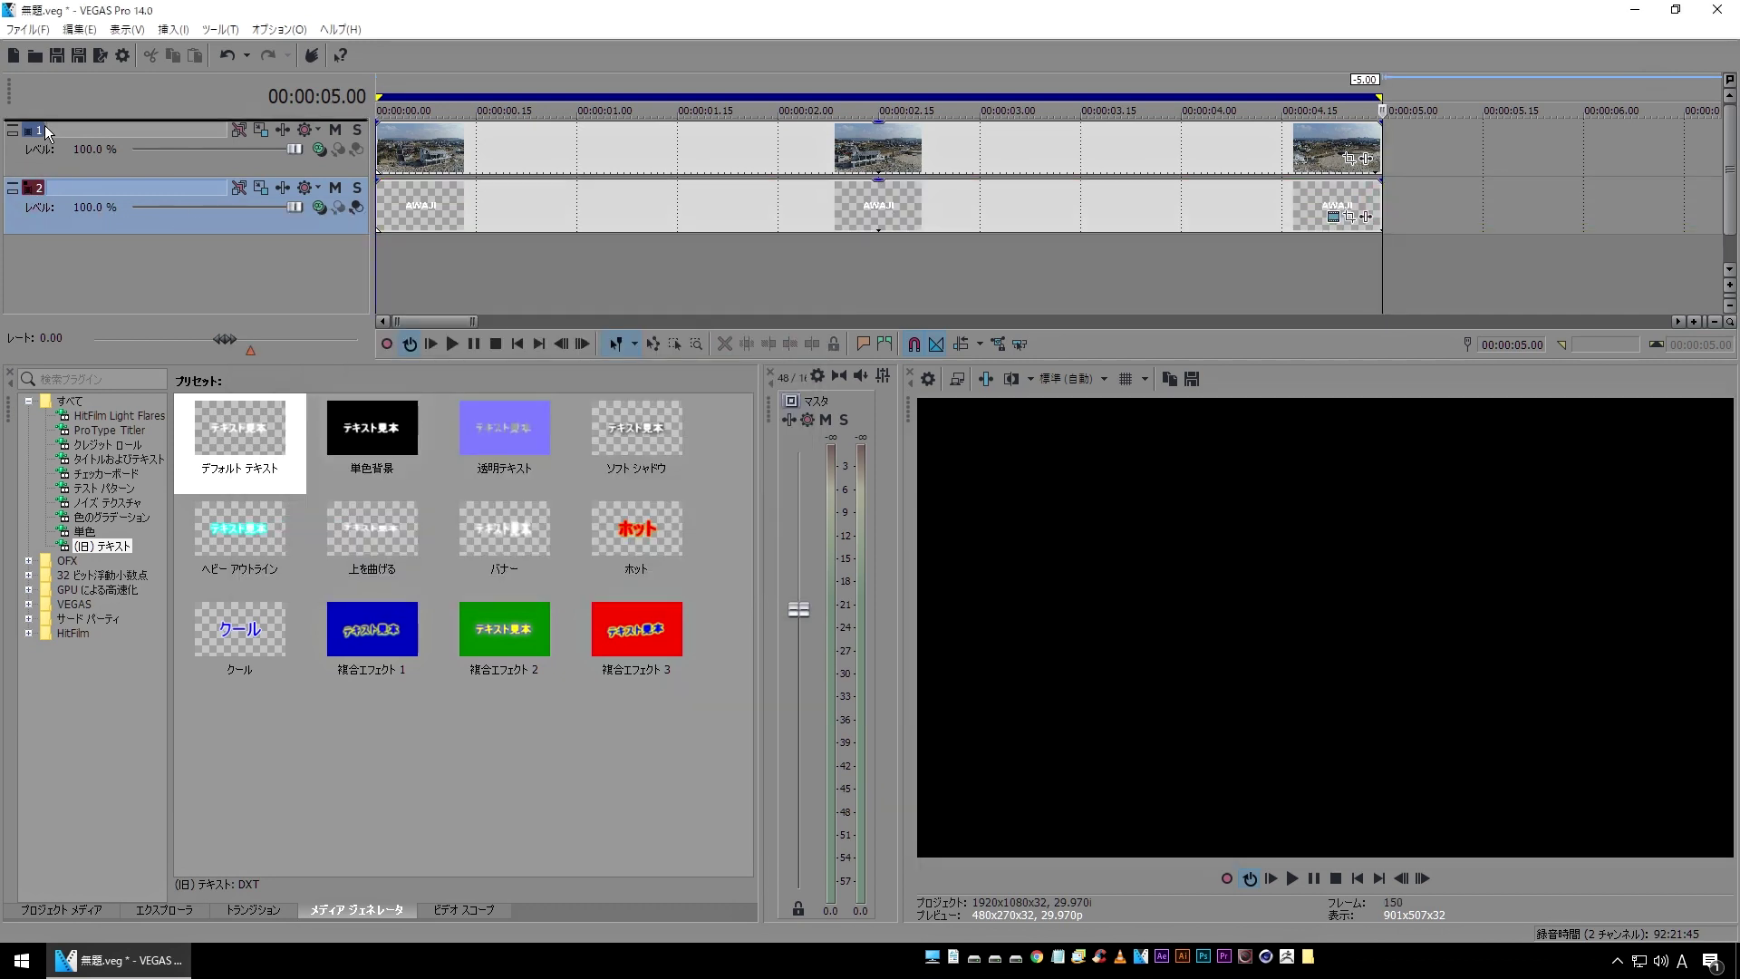
pyautogui.moveTo(31, 194); pyautogui.dragTo(45, 125)
pyautogui.click(590, 281)
pyautogui.press('space')
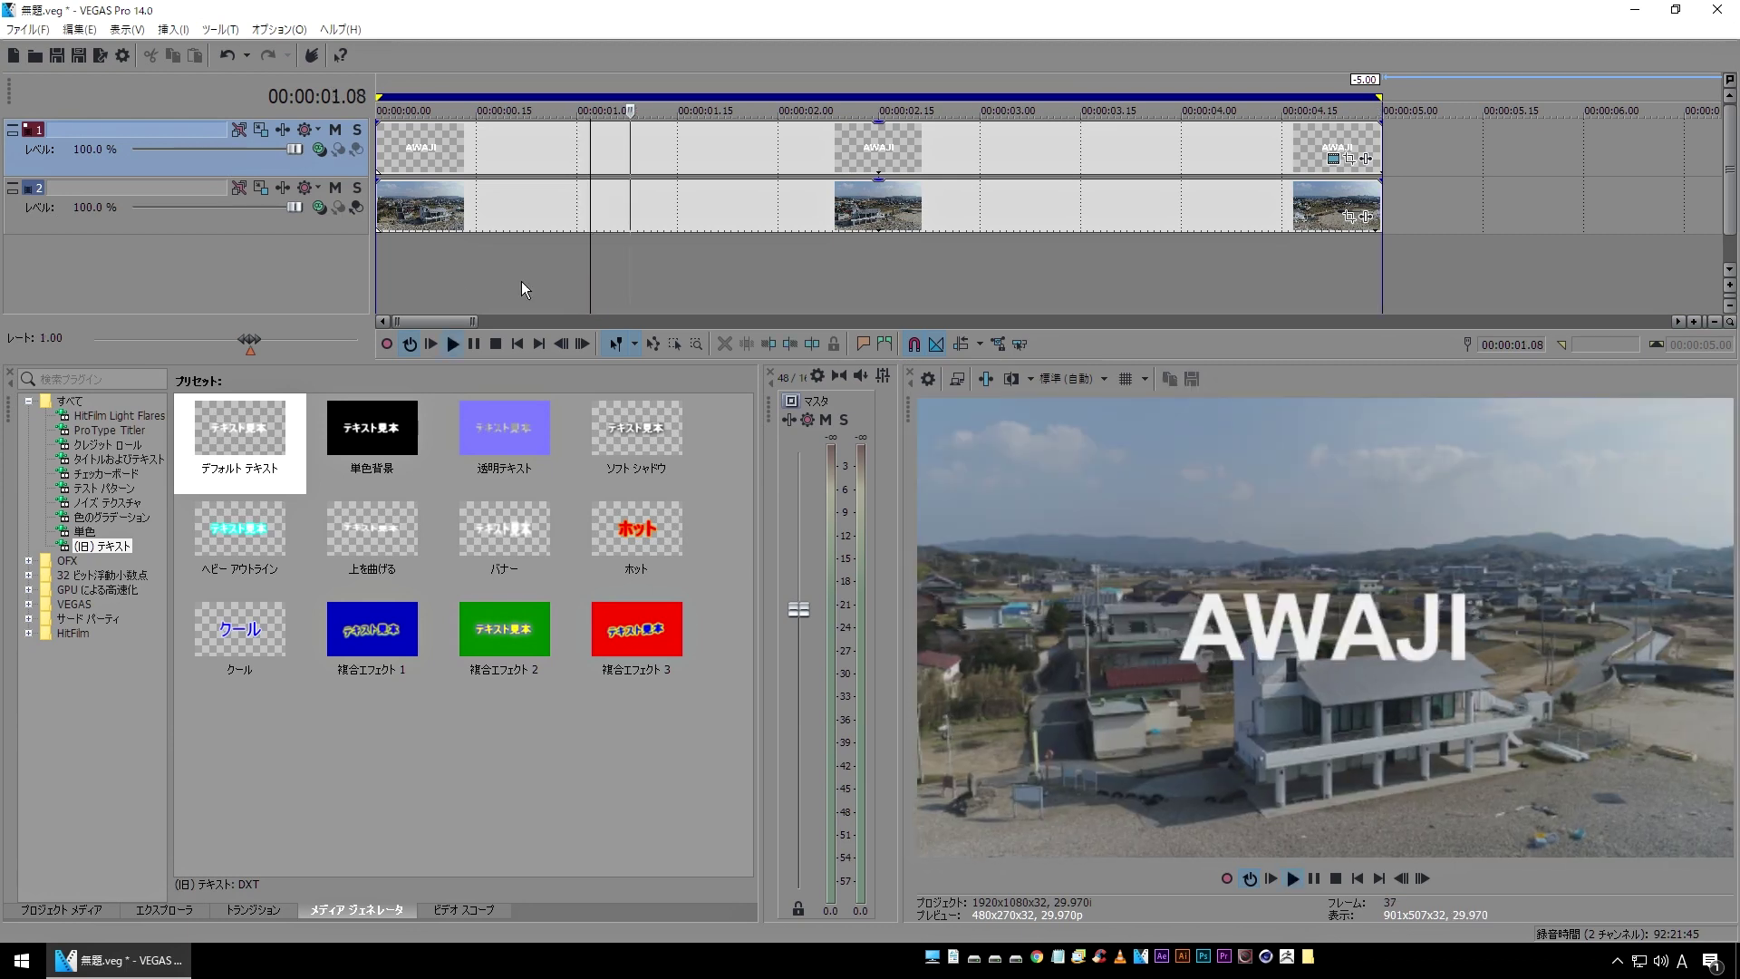
pyautogui.click(517, 343)
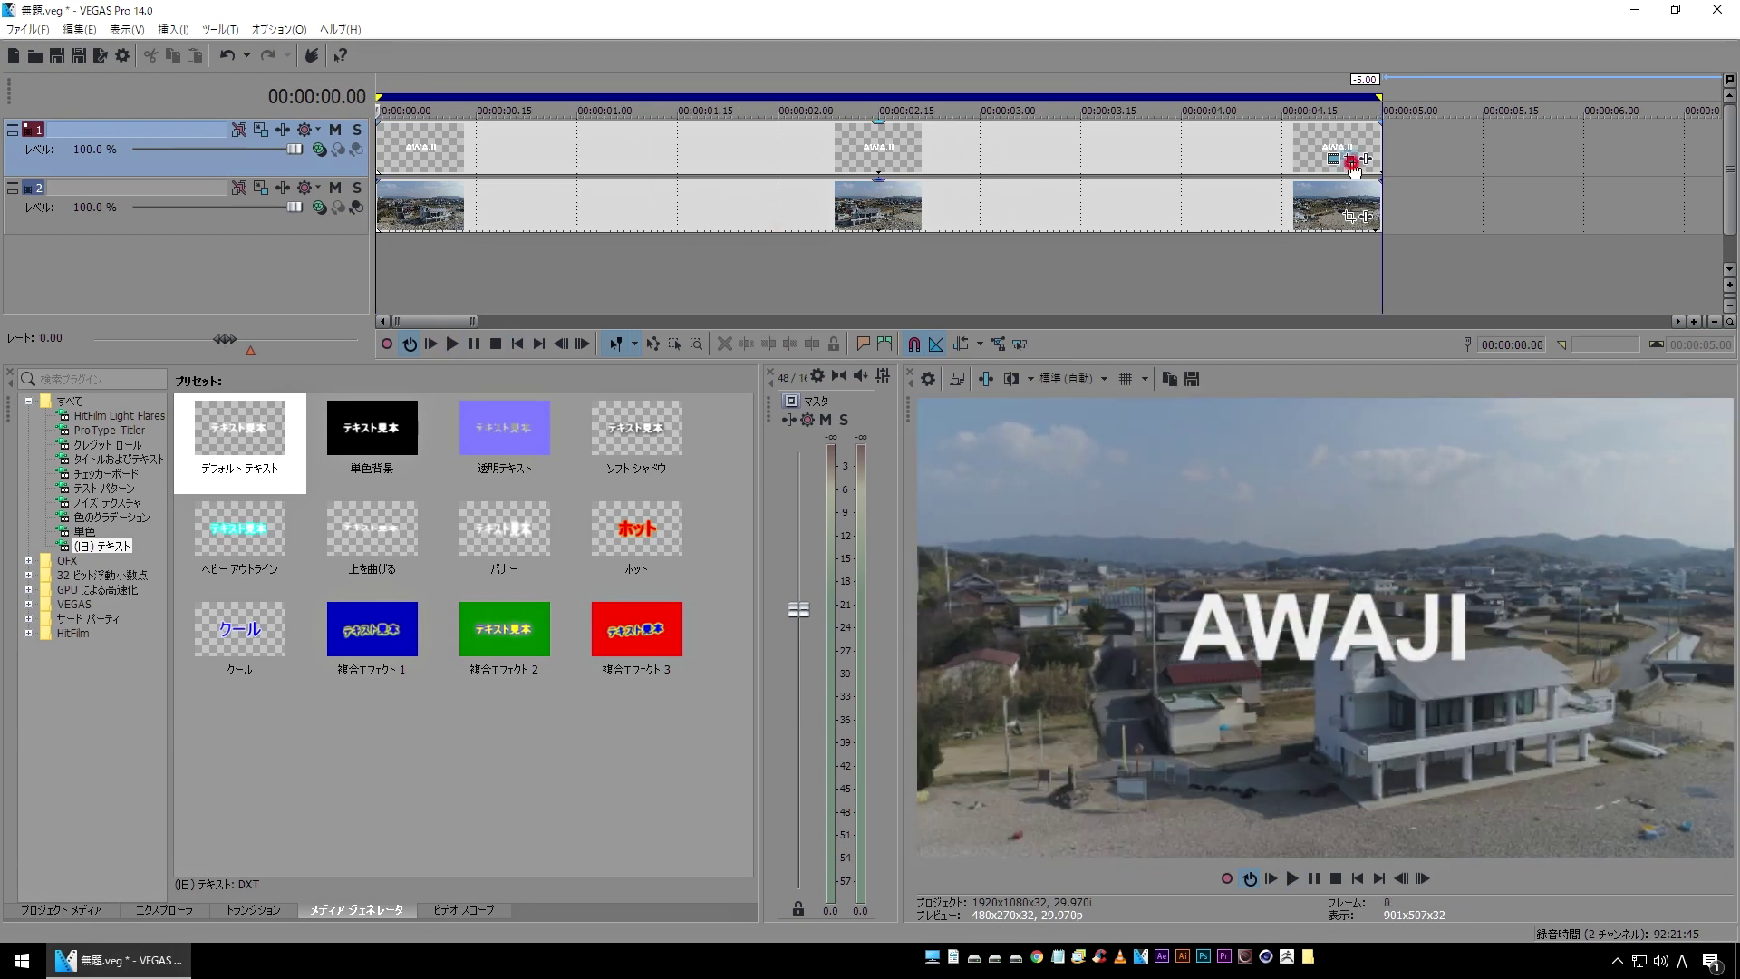
# - Try moving AWAJI in Pan/Crop, undo it, and open Track Motion for the text track
pyautogui.click(1352, 163)
pyautogui.moveTo(512, 489); pyautogui.dragTo(478, 577)
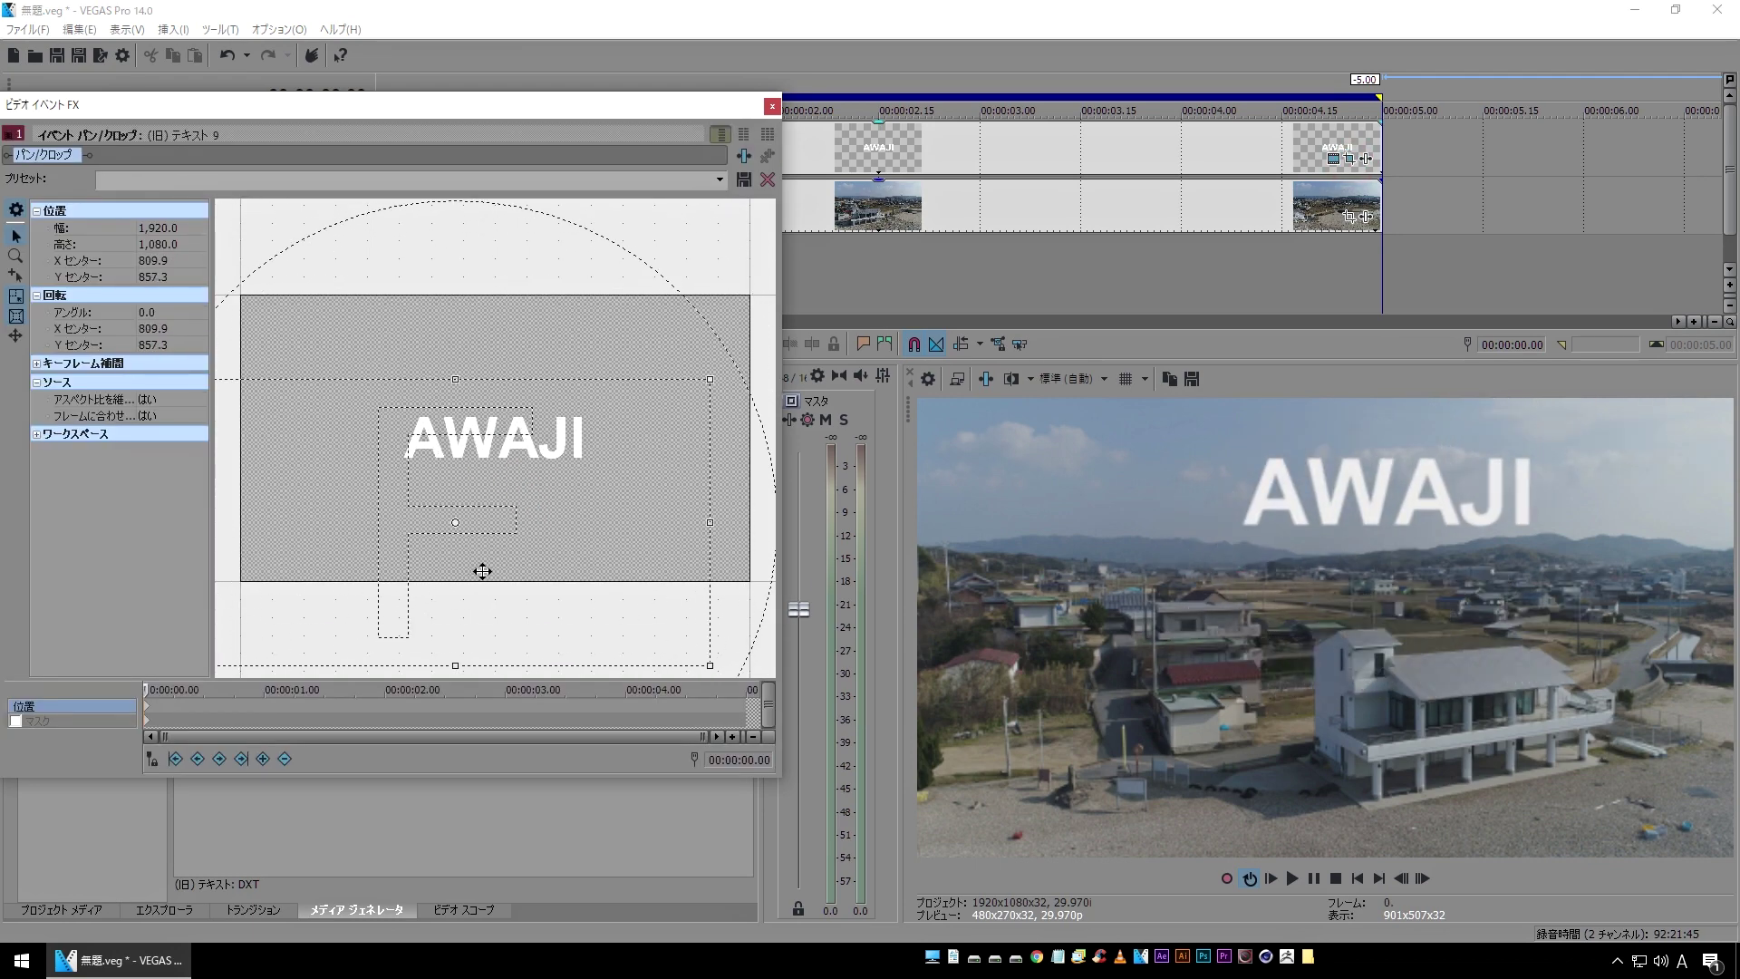
pyautogui.hotkey('ctrl', 'z')
pyautogui.click(771, 106)
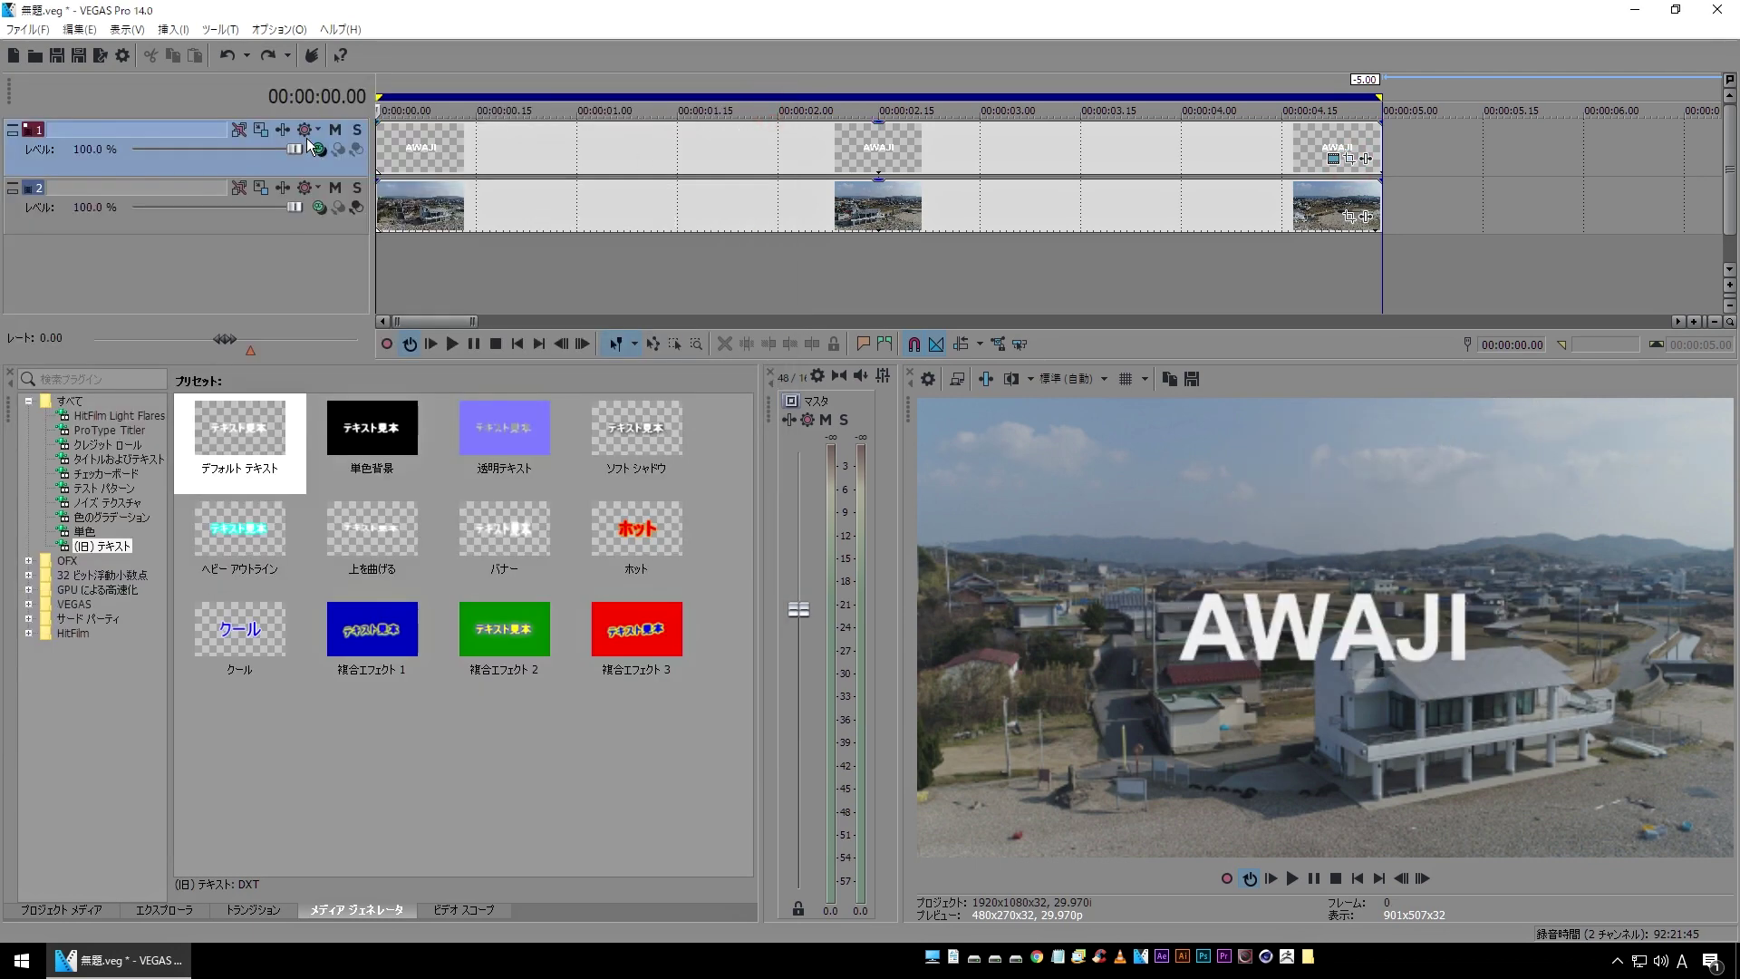
pyautogui.click(261, 132)
# - Position AWAJI at X 30.71, Y 5.12 in Track Motion, just right of centre
pyautogui.moveTo(661, 558)
pyautogui.mouseDown()
pyautogui.moveTo(651, 504)
pyautogui.moveTo(658, 596)
pyautogui.moveTo(531, 504)
pyautogui.mouseUp()
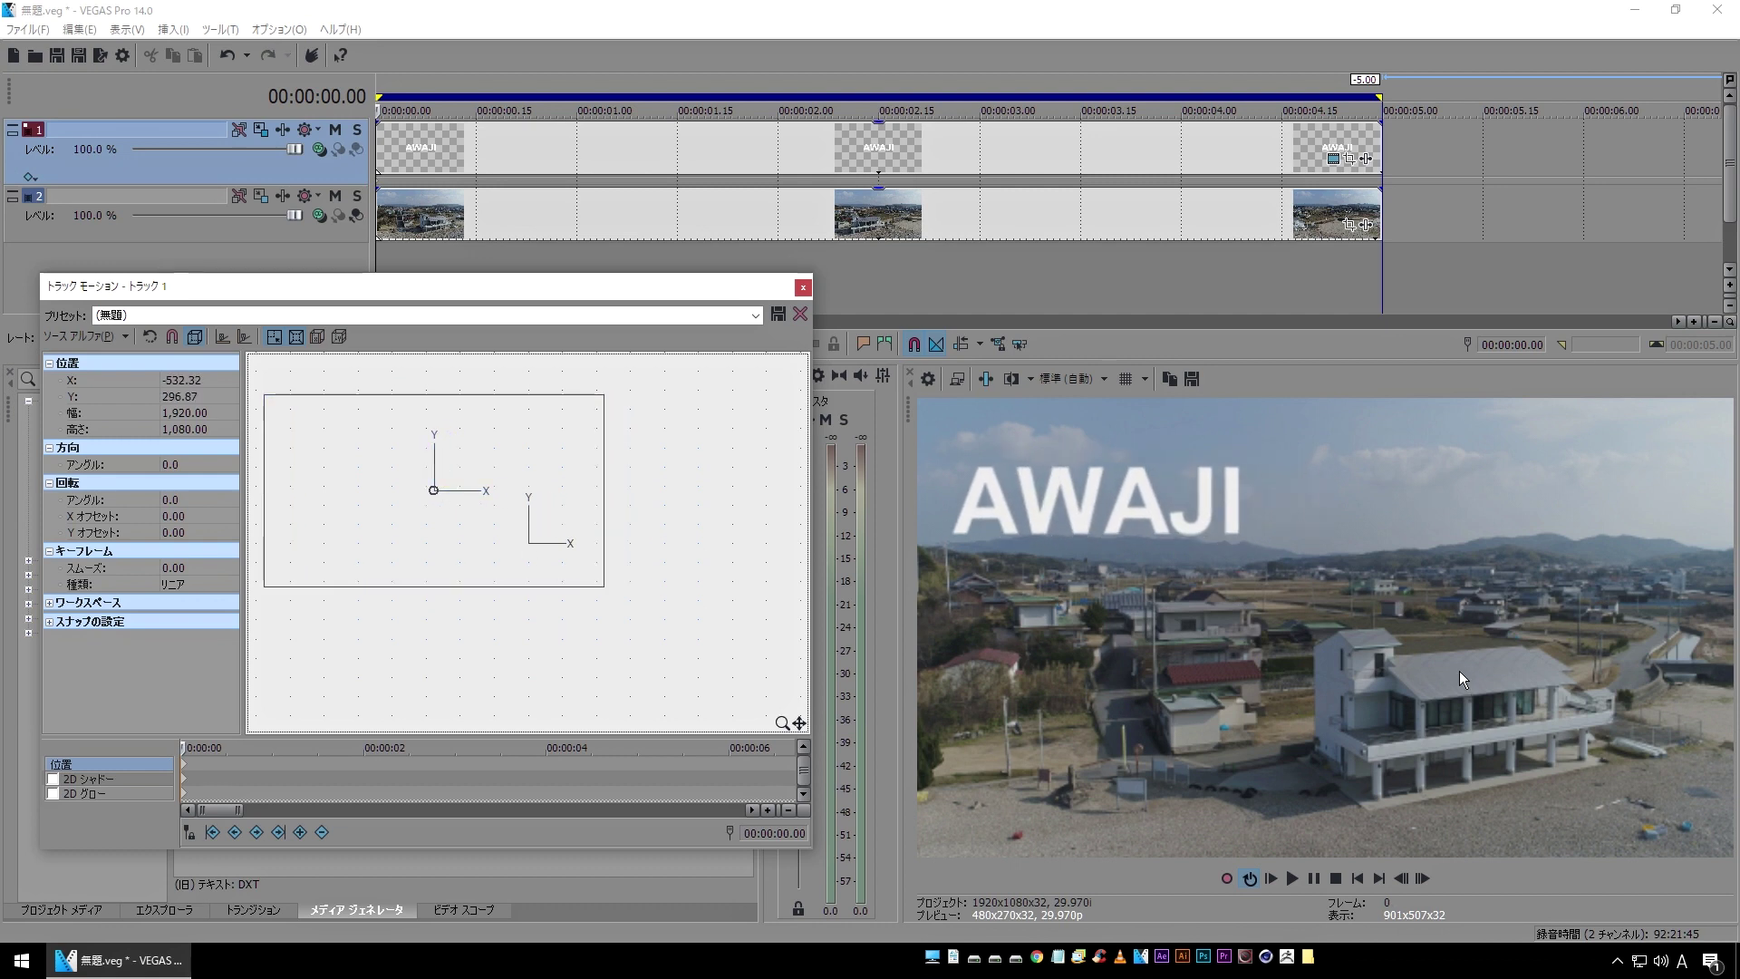
pyautogui.moveTo(536, 437); pyautogui.dragTo(635, 487)
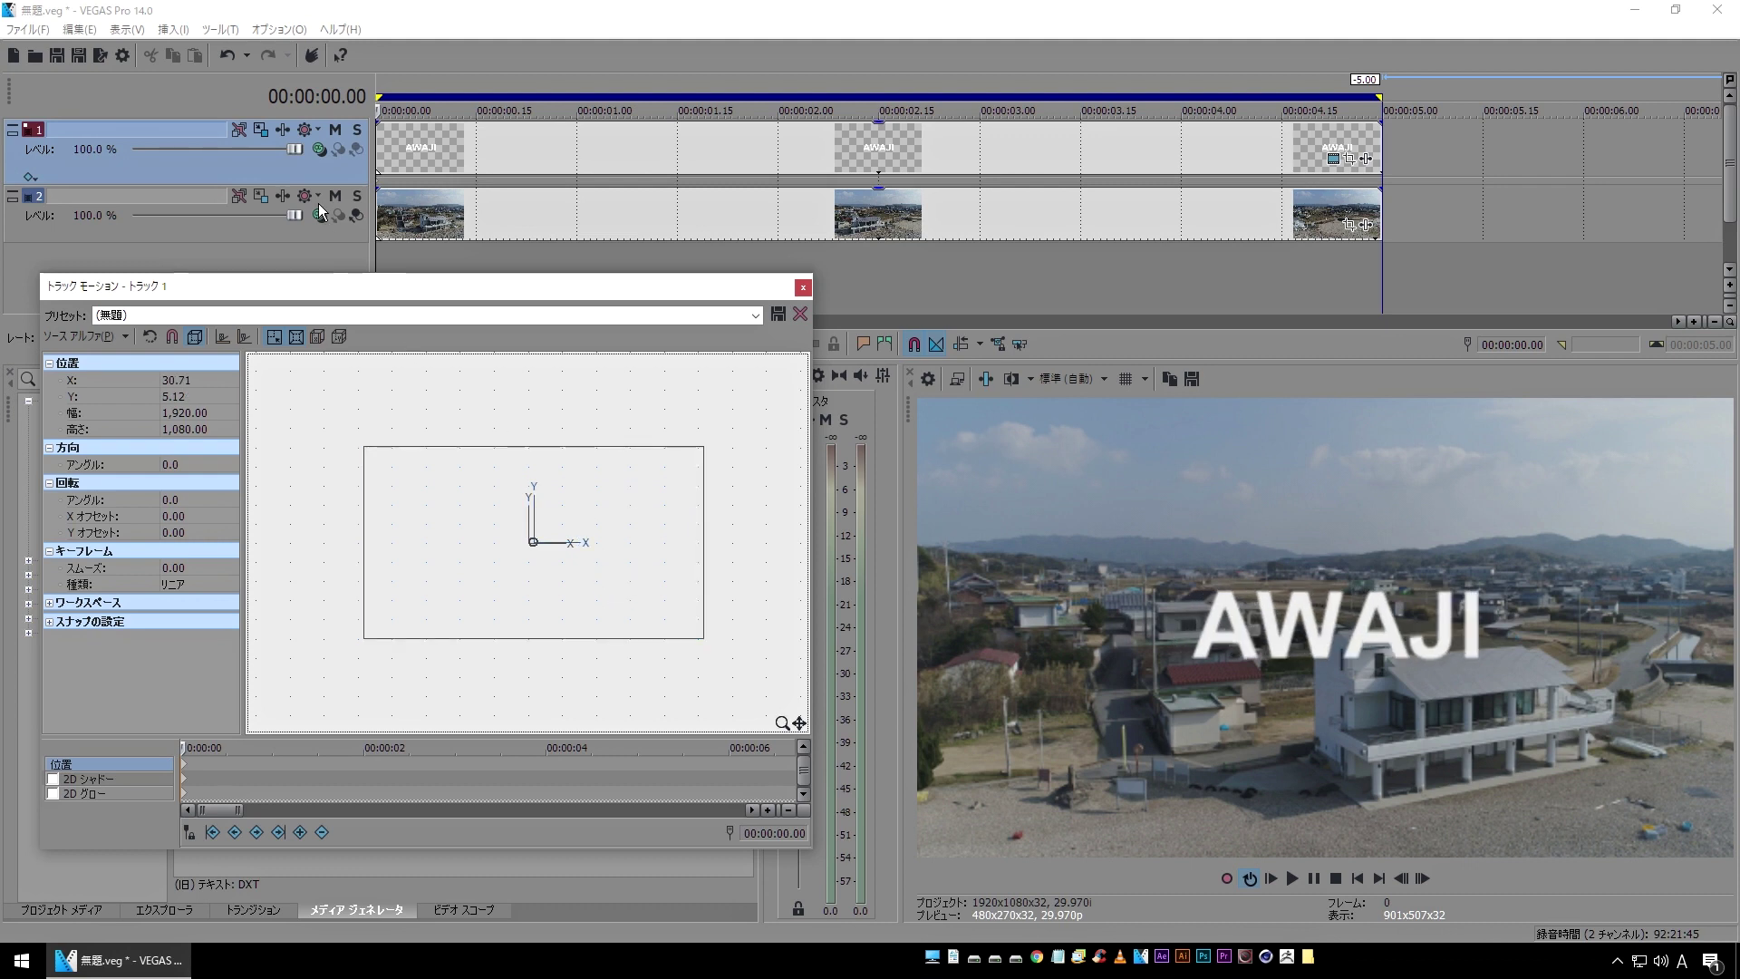
pyautogui.click(320, 156)
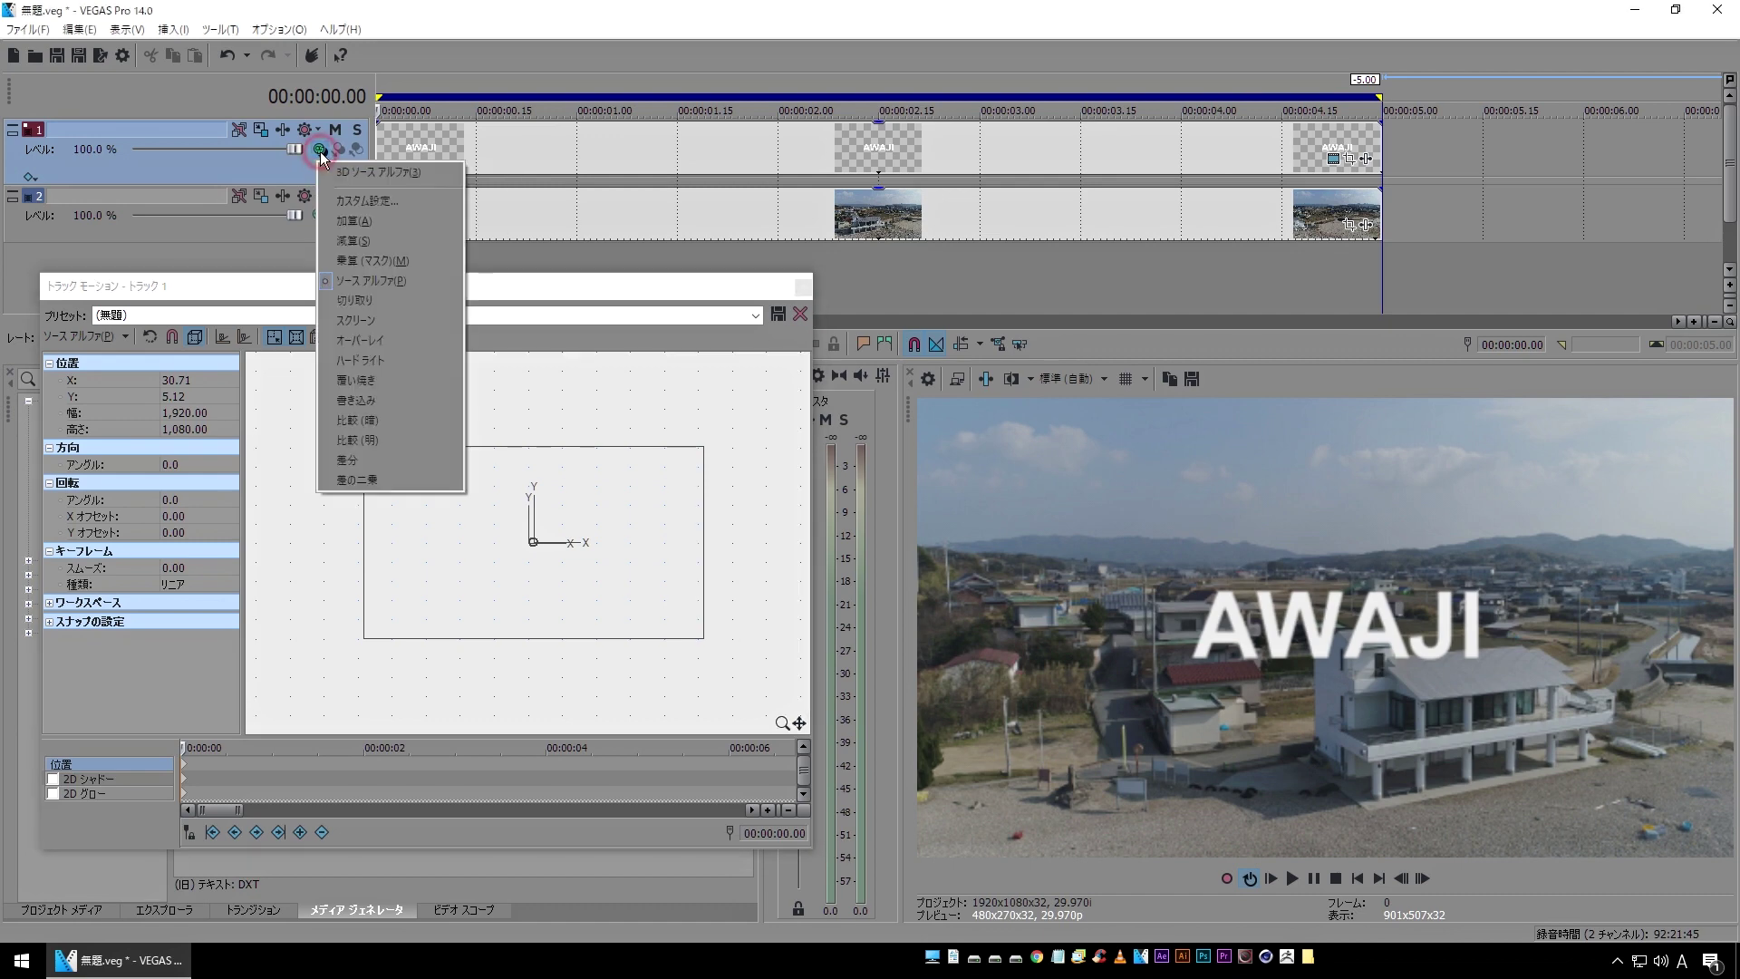
# - Switch the text track to 3D Source Alpha and reposition AWAJI in the perspective view
pyautogui.click(433, 176)
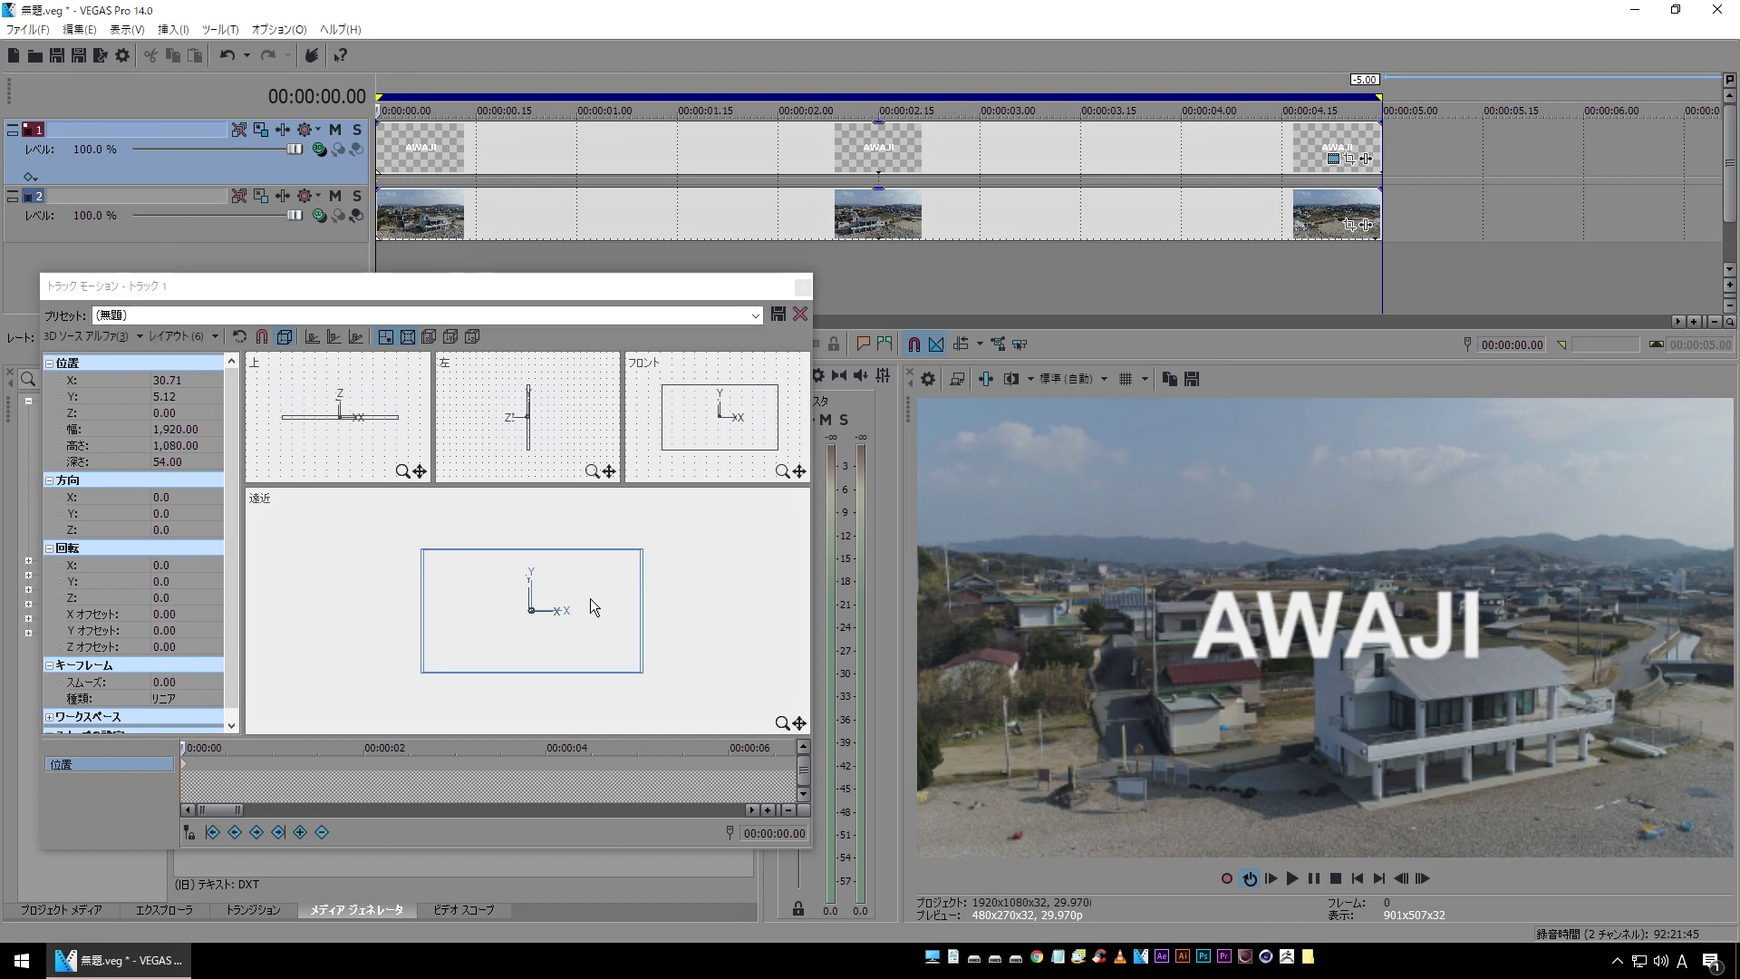
pyautogui.moveTo(562, 591)
pyautogui.mouseDown()
pyautogui.moveTo(562, 564)
pyautogui.moveTo(504, 578)
pyautogui.mouseUp()
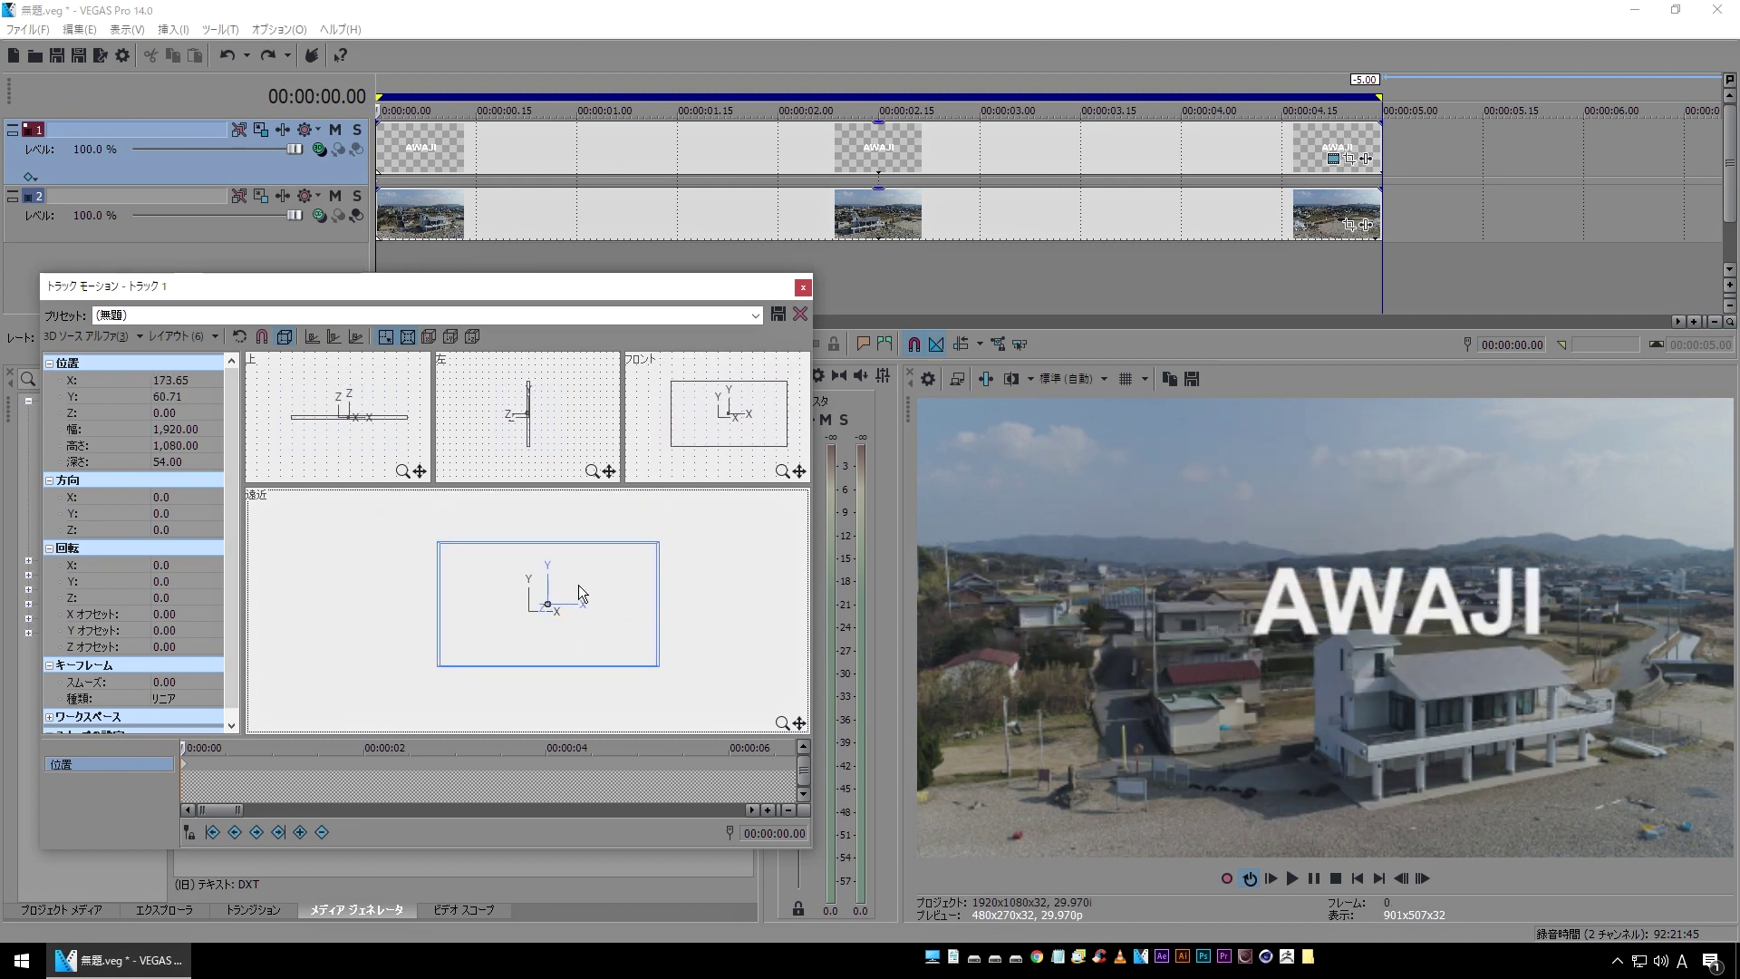
pyautogui.moveTo(505, 580); pyautogui.dragTo(567, 585)
# - Refine the title's depth and height in the top and side views to X 40.42, Y -45.18, Z 0
pyautogui.click(324, 419)
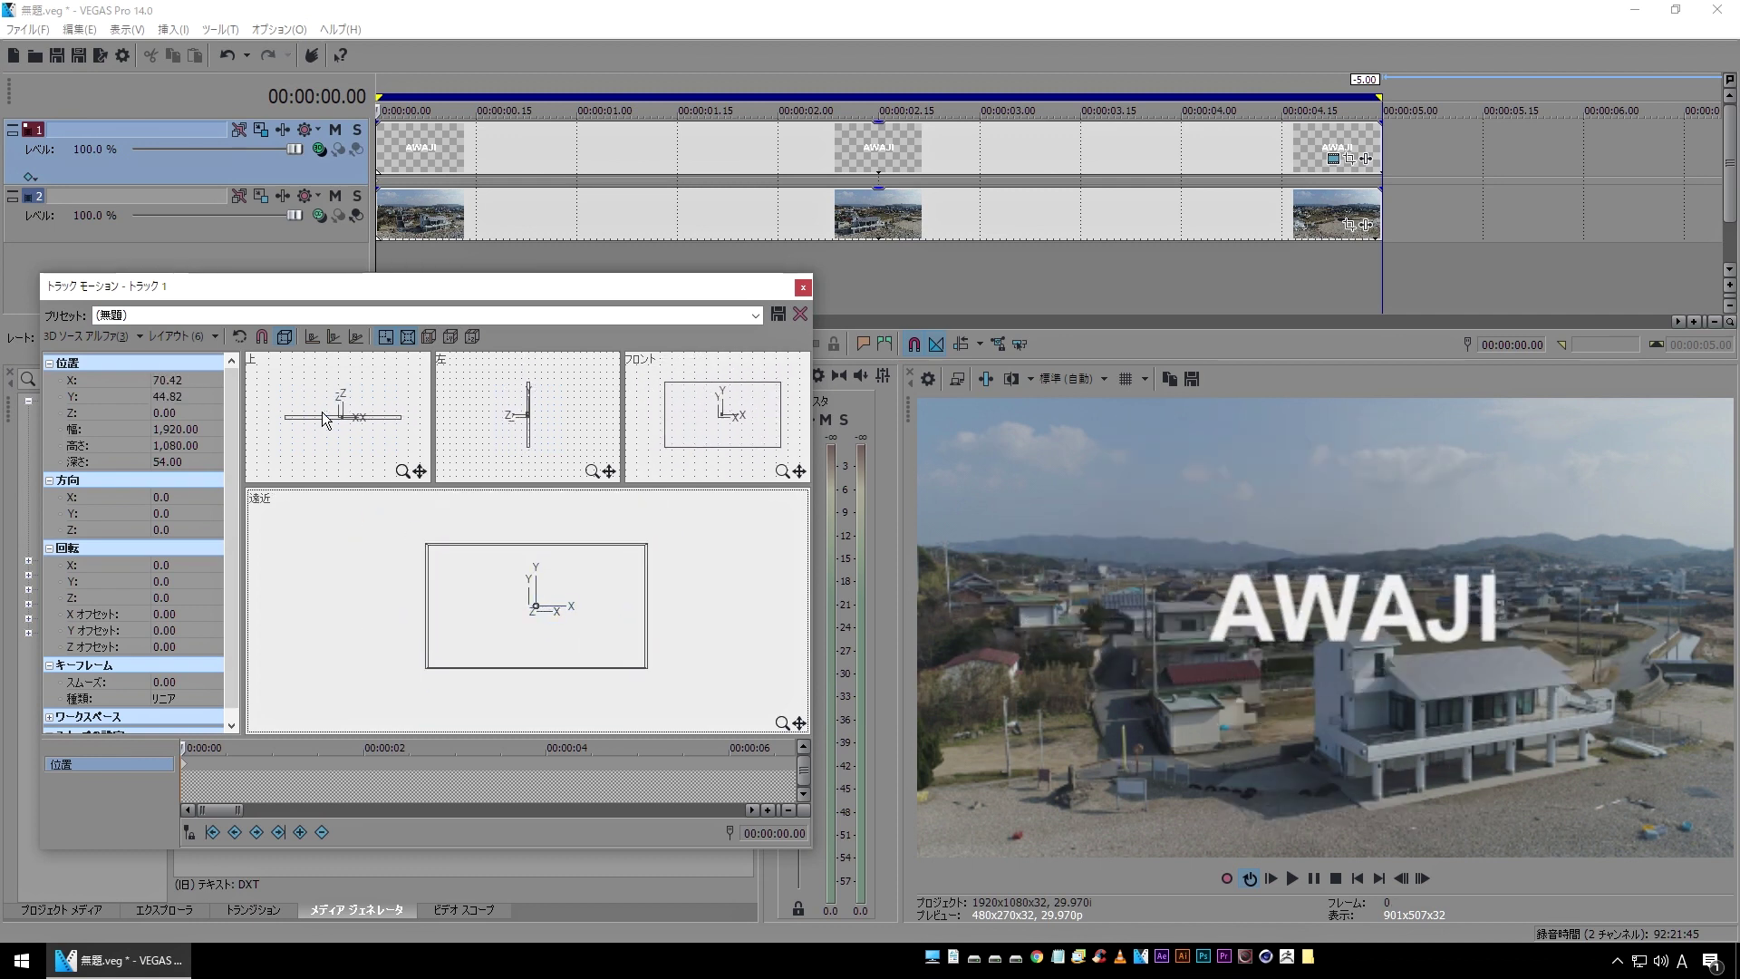
pyautogui.click(381, 419)
pyautogui.moveTo(380, 418); pyautogui.dragTo(379, 447)
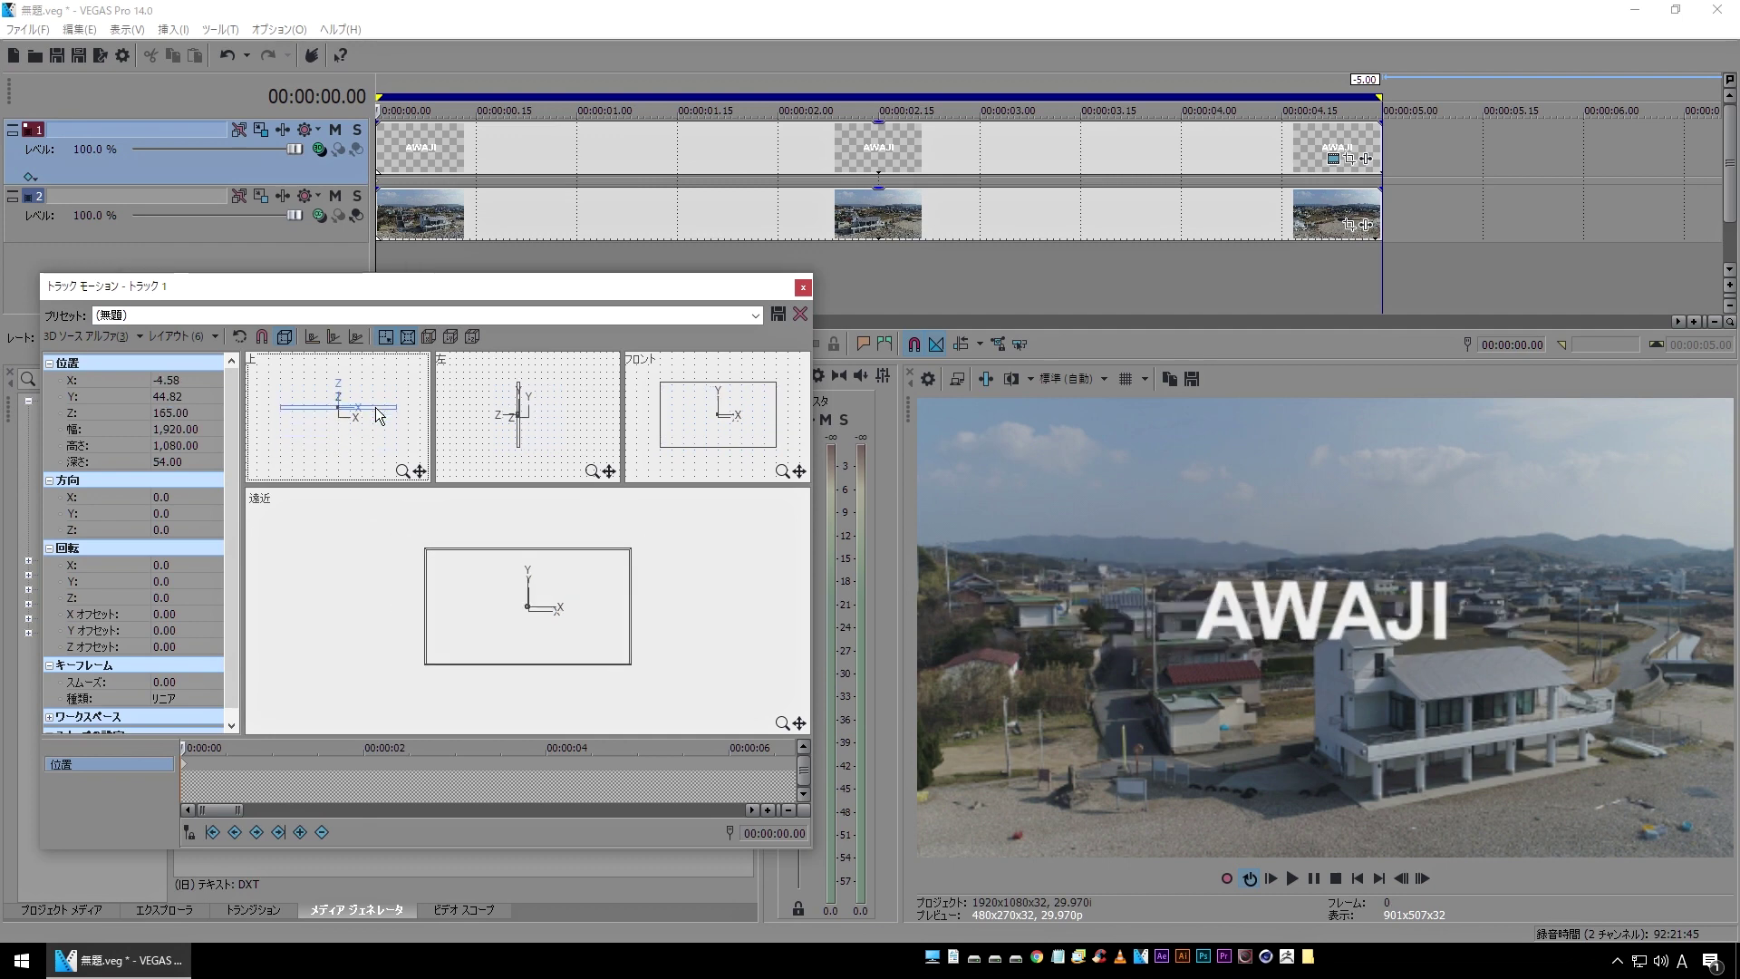
pyautogui.moveTo(379, 446); pyautogui.dragTo(385, 439)
pyautogui.moveTo(547, 416)
pyautogui.mouseDown()
pyautogui.moveTo(524, 423)
pyautogui.moveTo(569, 424)
pyautogui.moveTo(530, 423)
pyautogui.mouseUp()
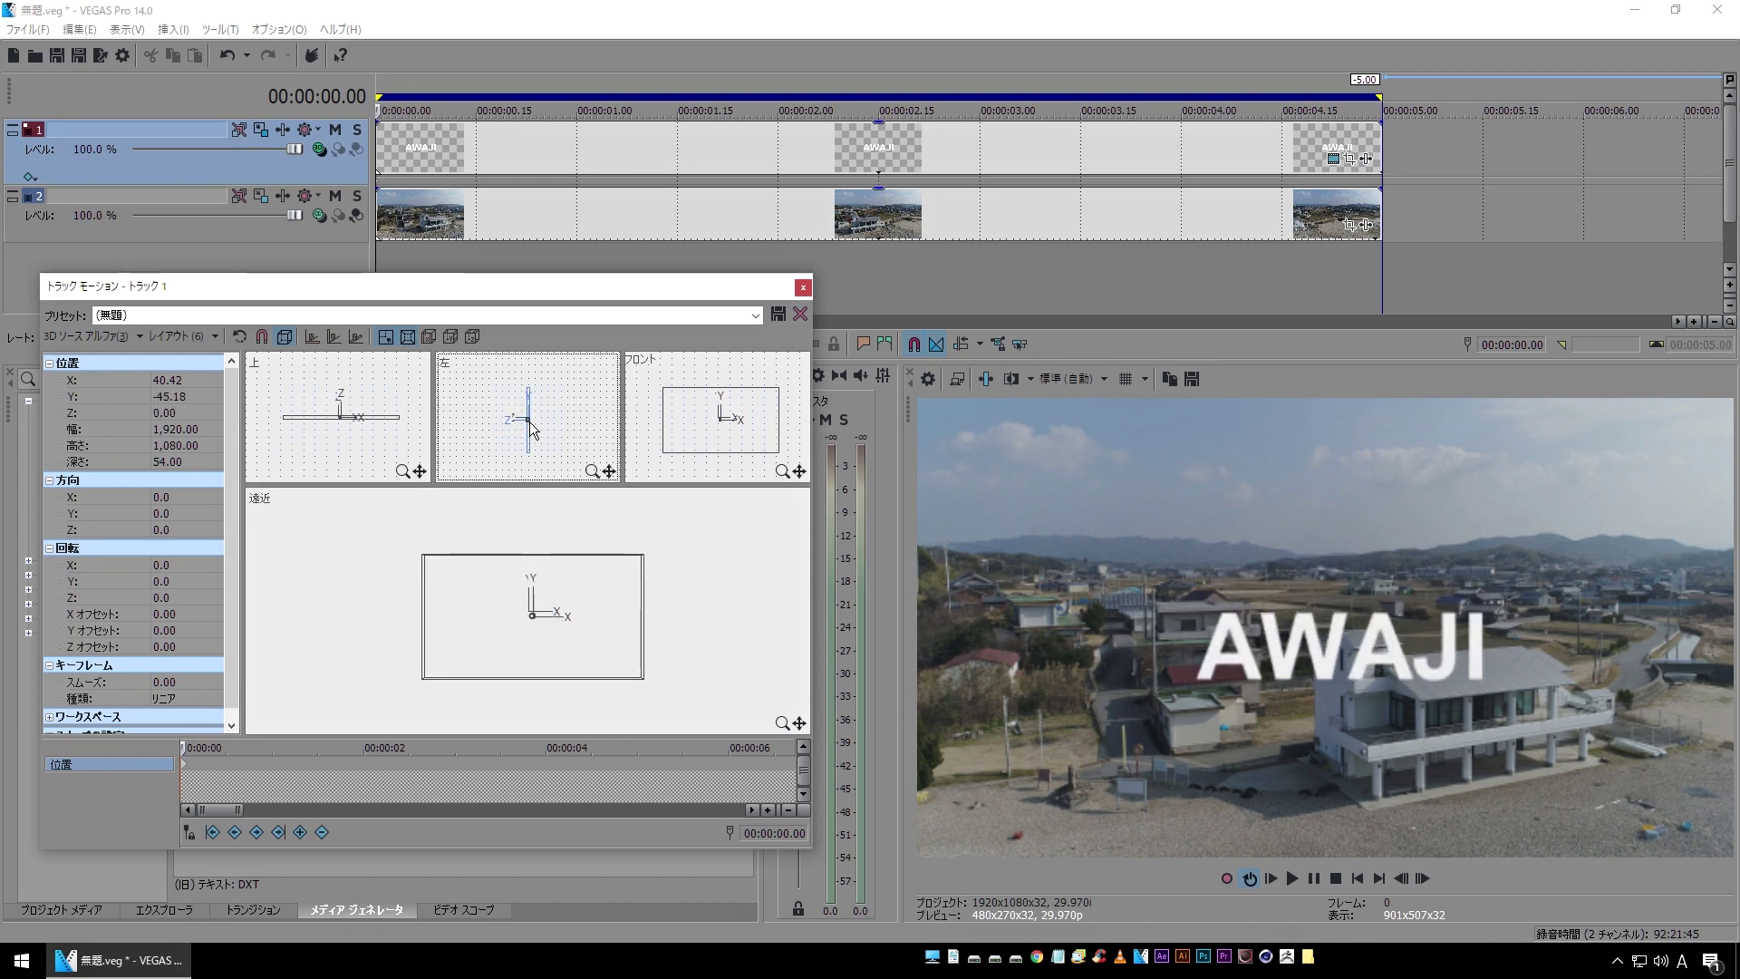
pyautogui.click(239, 336)
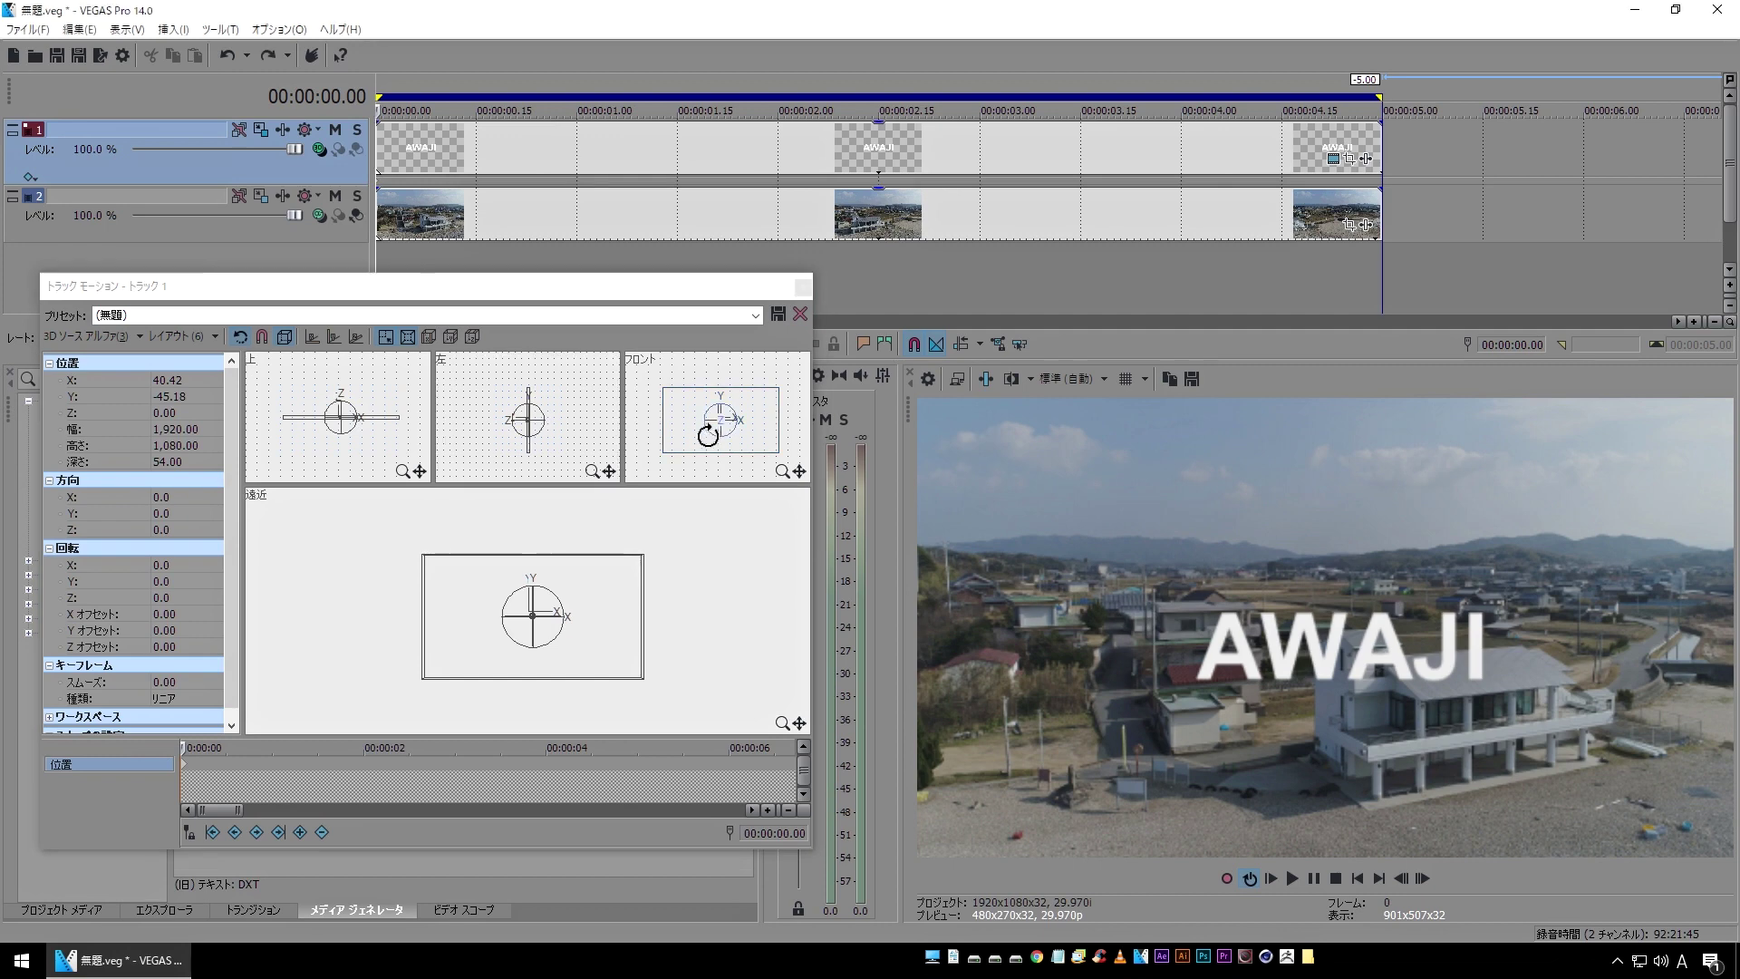
pyautogui.moveTo(696, 426); pyautogui.dragTo(680, 428)
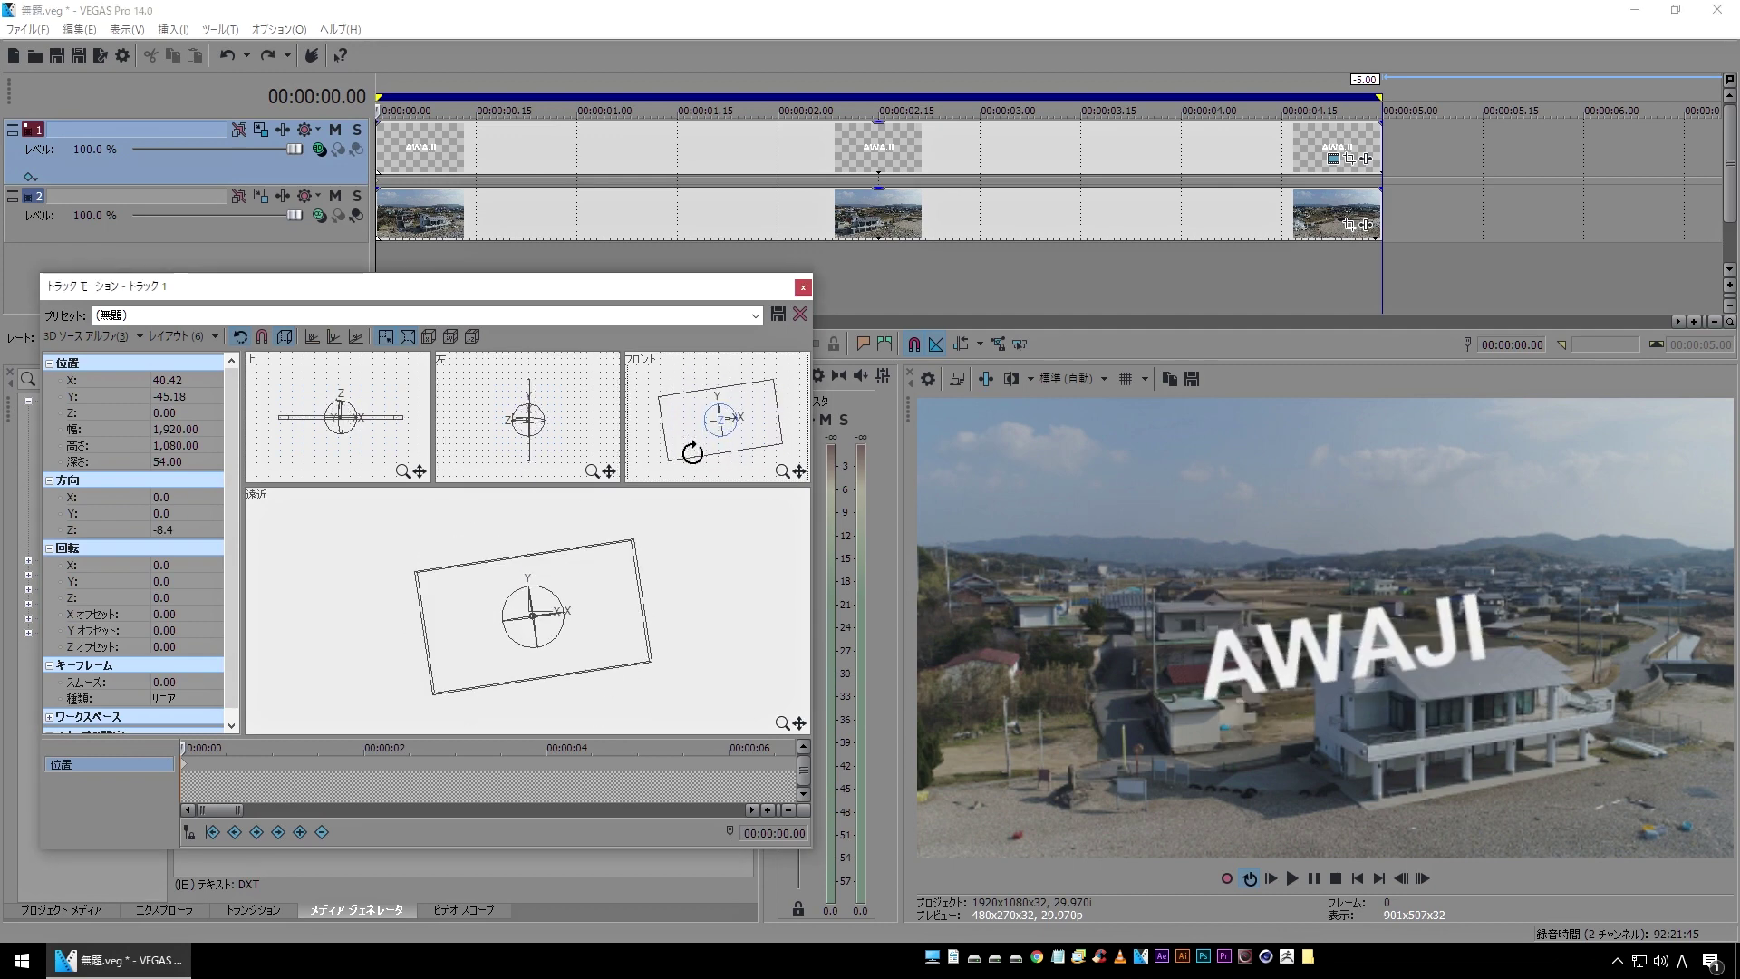
pyautogui.hotkey('ctrl', 'z')
pyautogui.moveTo(513, 614)
pyautogui.mouseDown()
pyautogui.moveTo(529, 616)
pyautogui.moveTo(444, 612)
pyautogui.mouseUp()
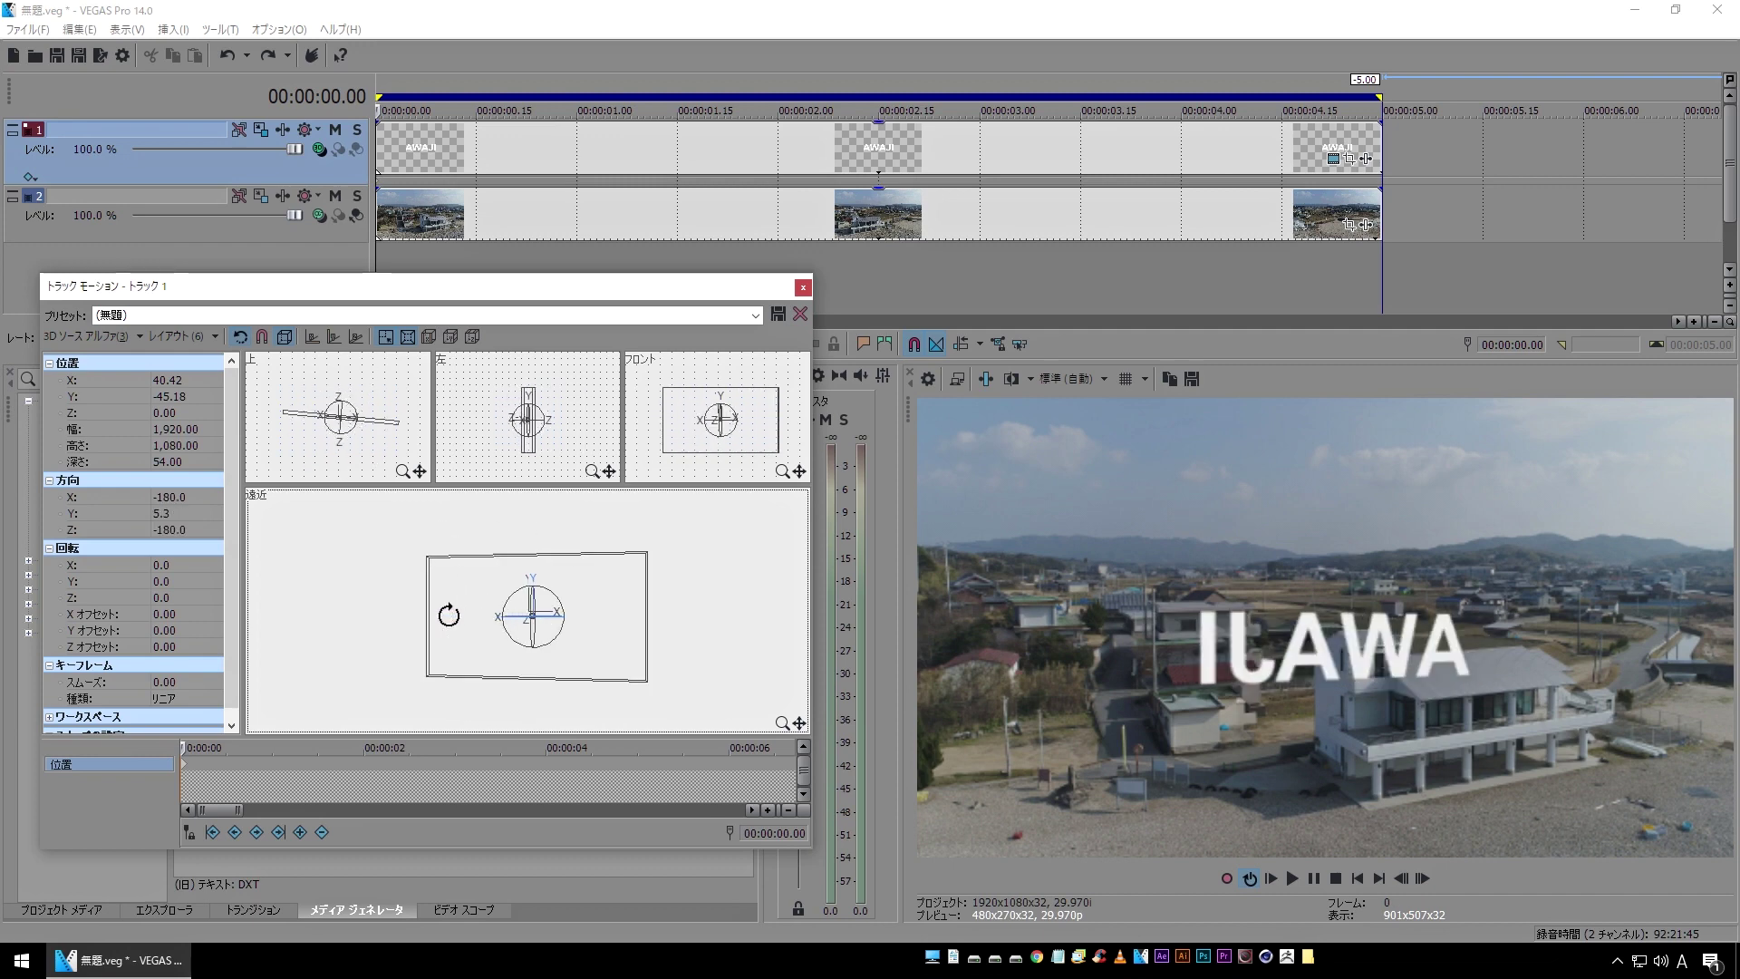
pyautogui.hotkey('ctrl', 'z')
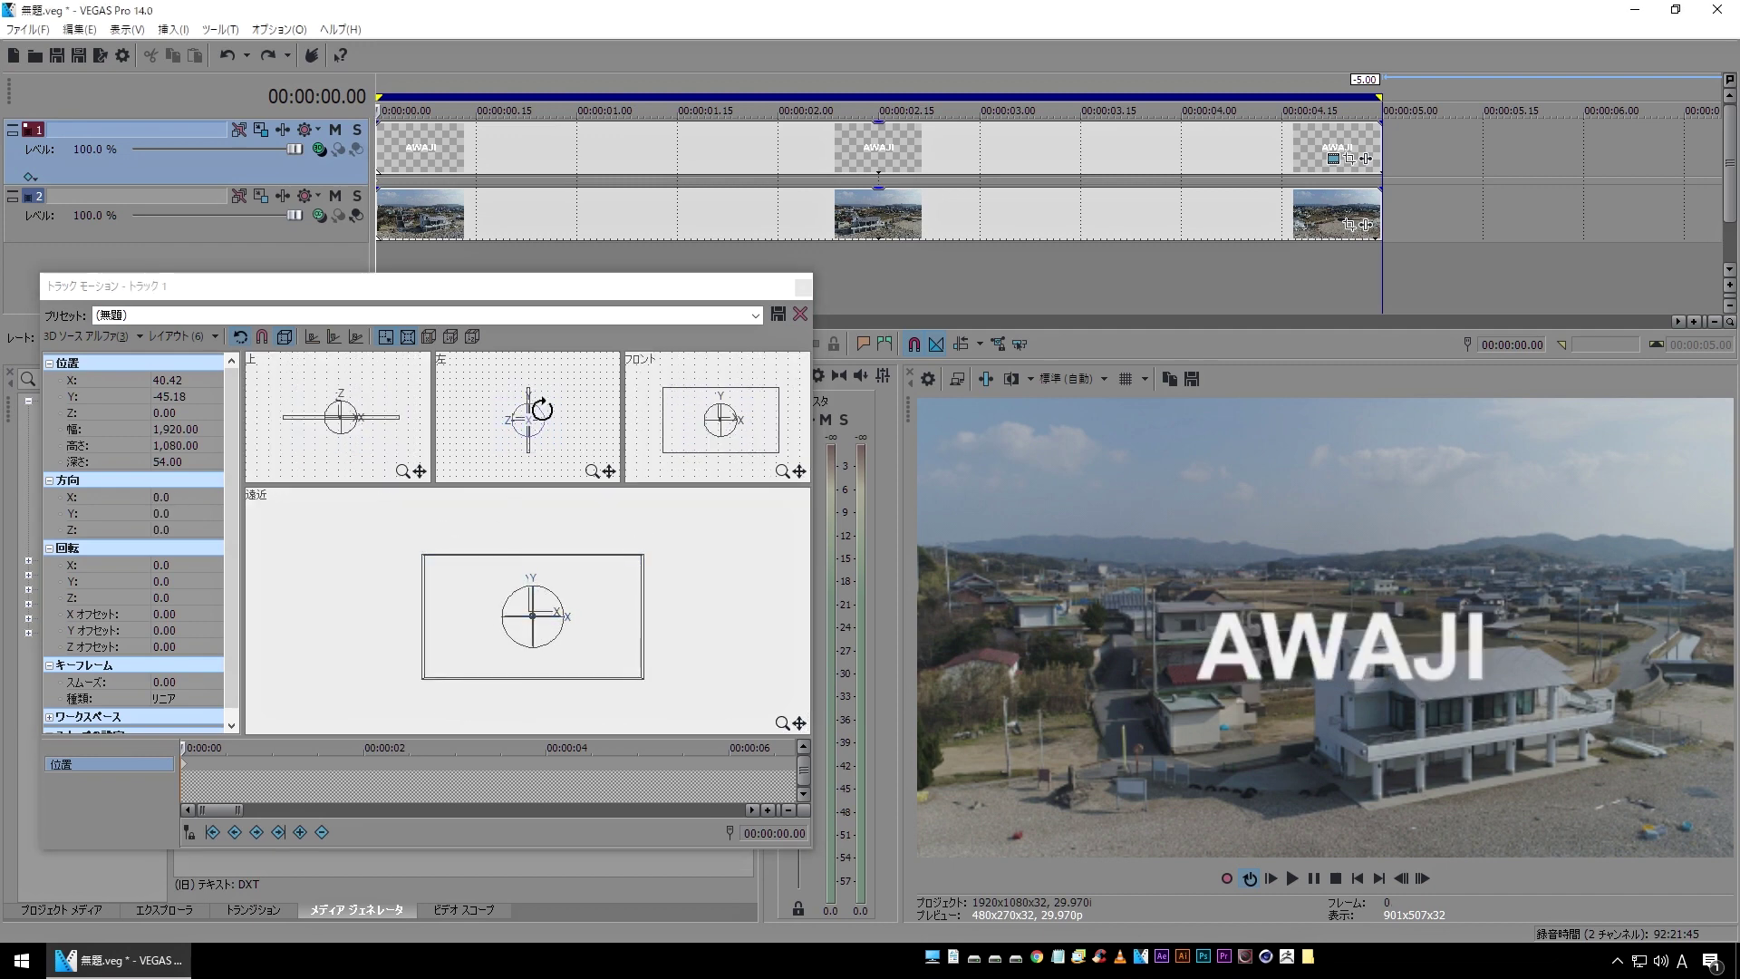
pyautogui.moveTo(546, 404)
pyautogui.mouseDown()
pyautogui.moveTo(466, 412)
pyautogui.moveTo(470, 474)
pyautogui.mouseUp()
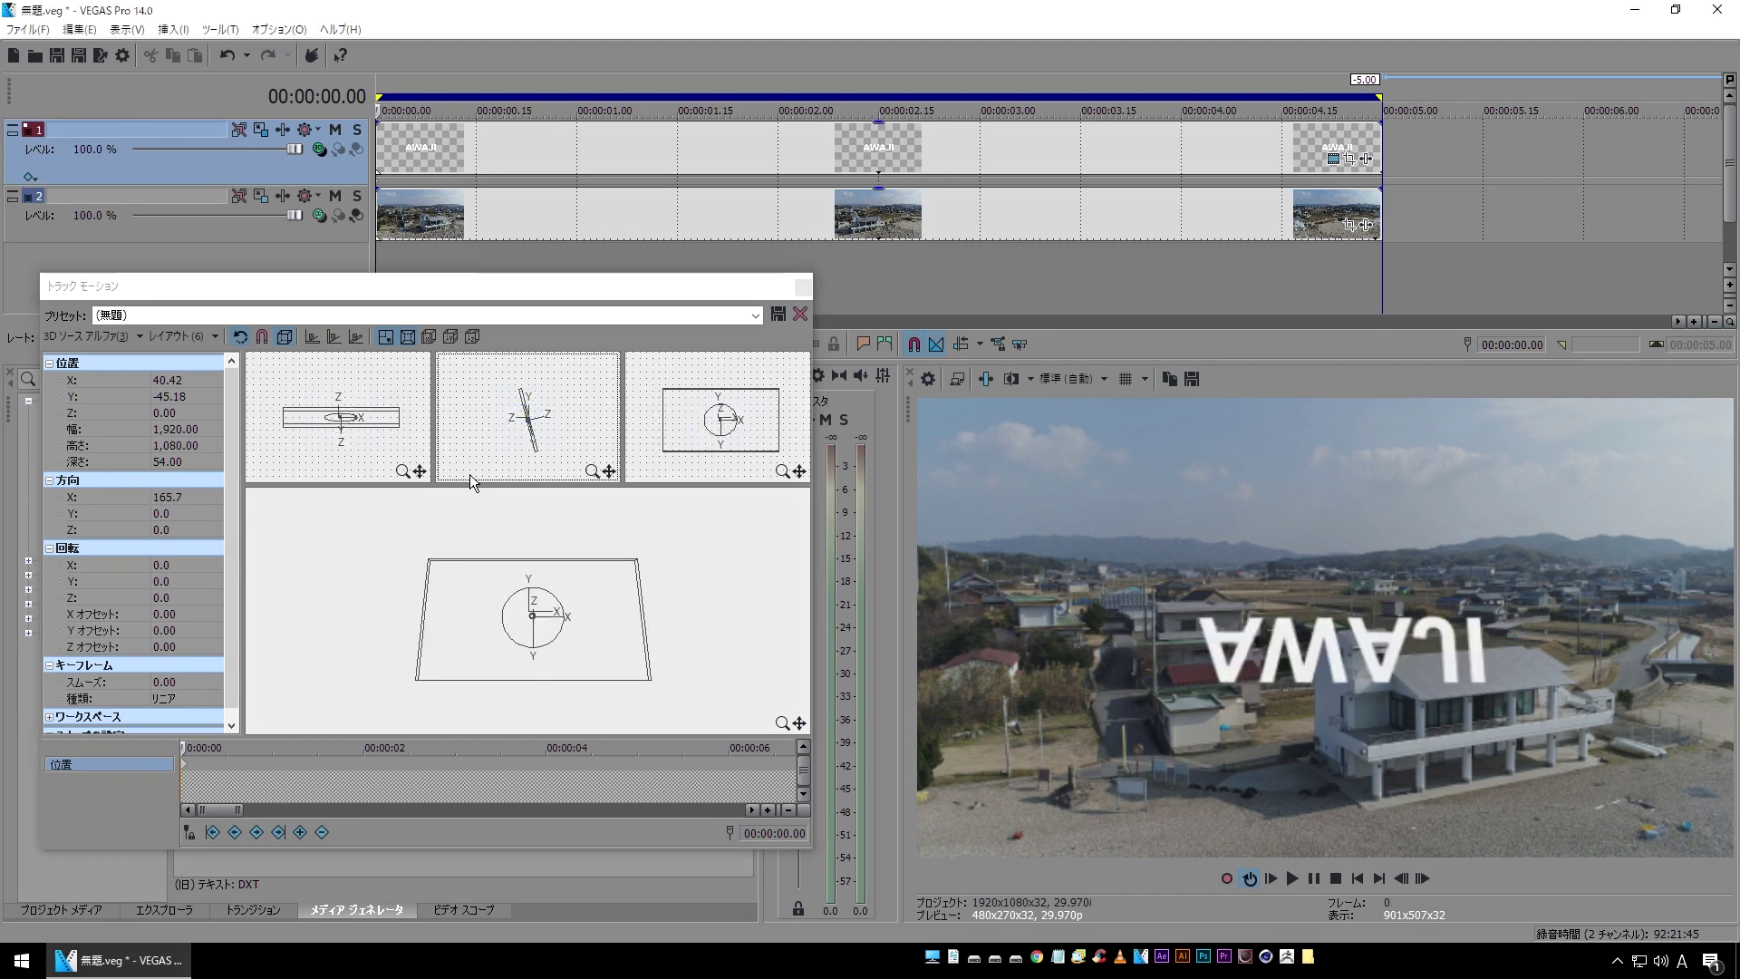
pyautogui.hotkey('ctrl', 'z')
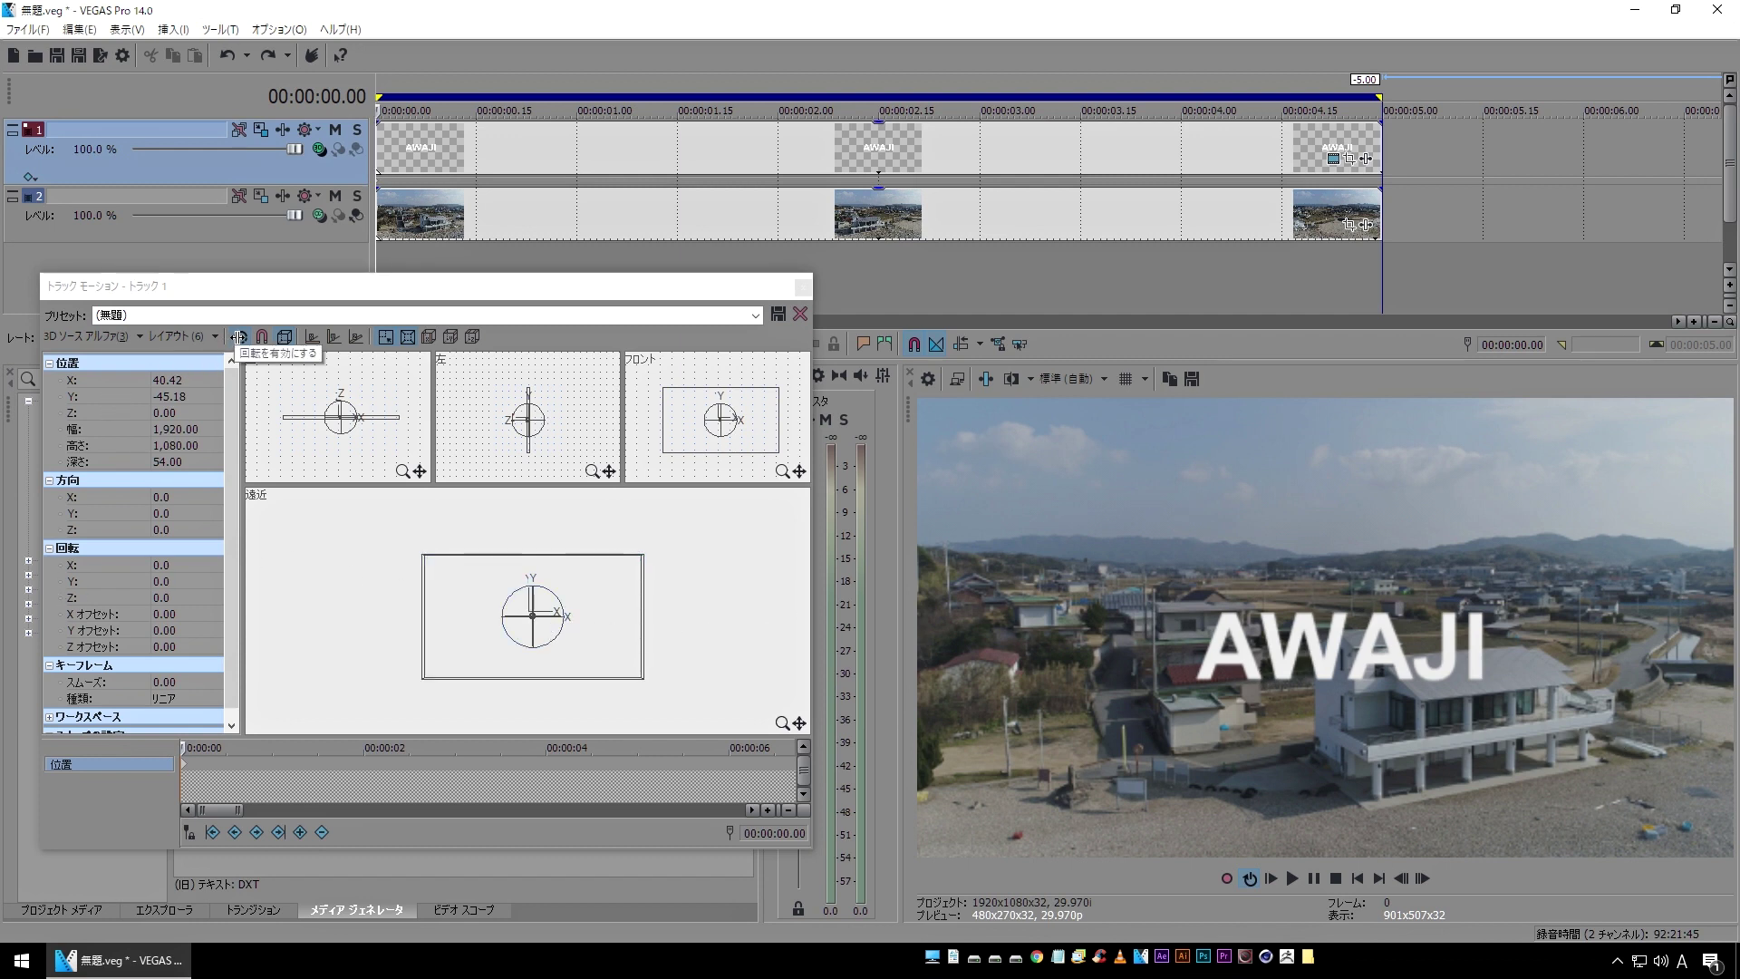
# - Move the title further right and tilt it around the Z axis to -6 degrees
pyautogui.moveTo(575, 583); pyautogui.dragTo(633, 576)
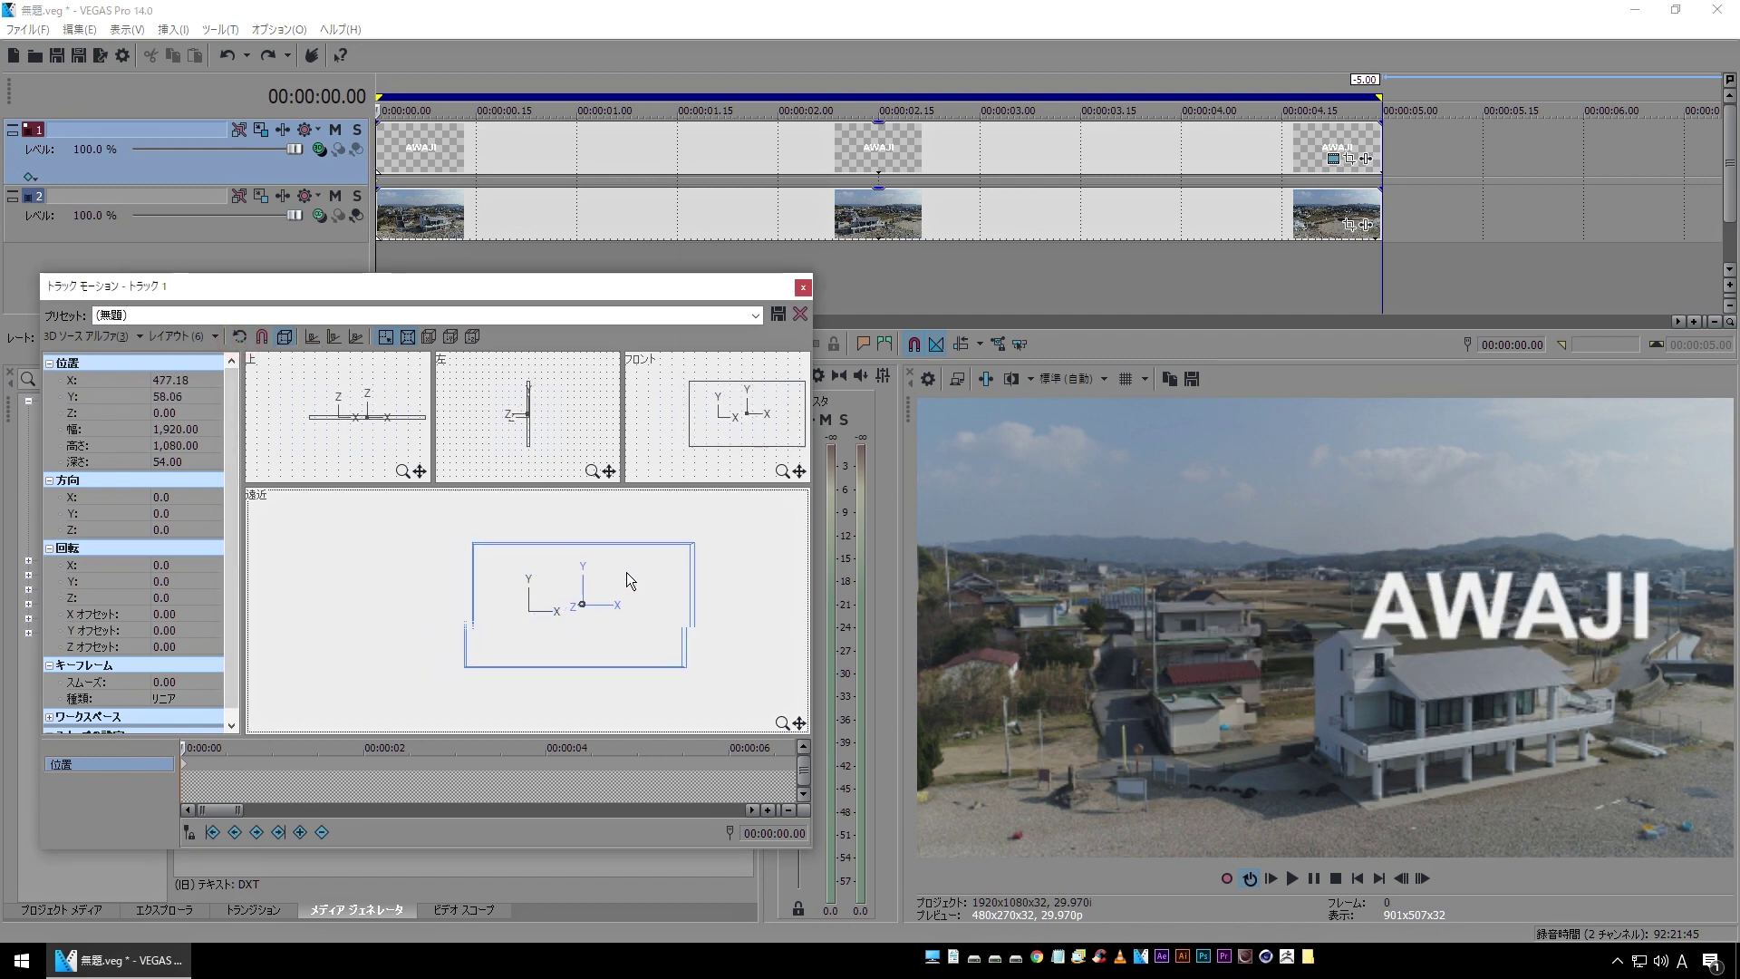
pyautogui.moveTo(632, 577); pyautogui.dragTo(542, 586)
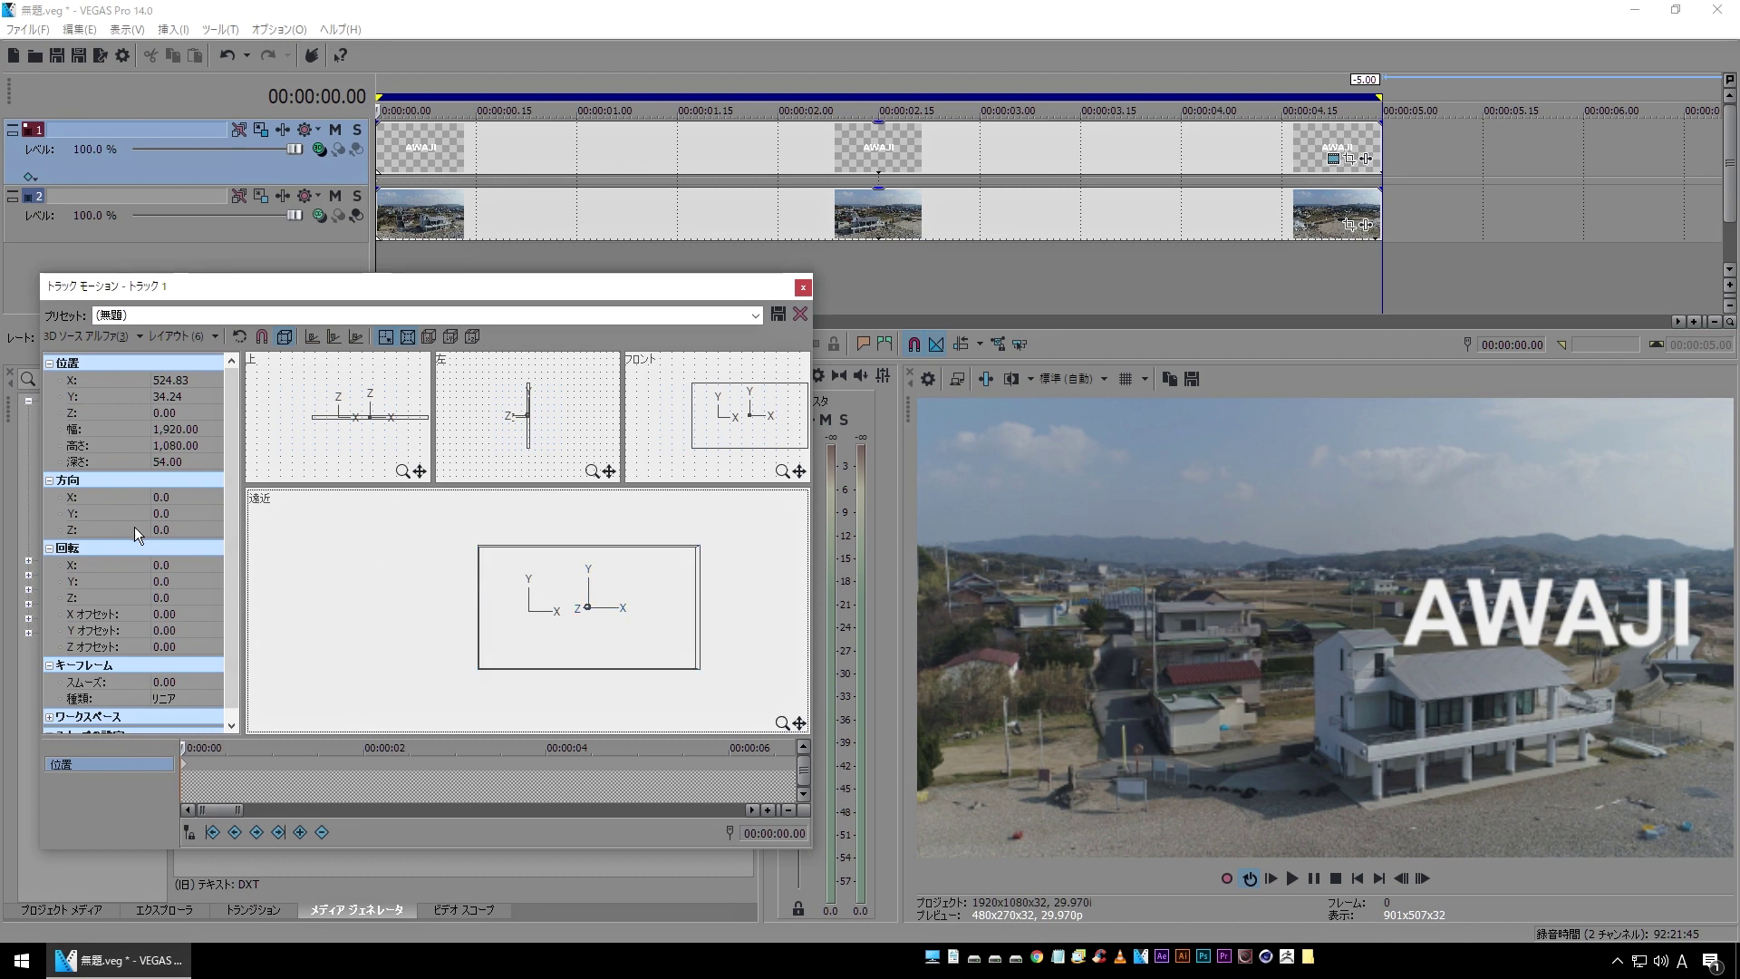
pyautogui.click(210, 531)
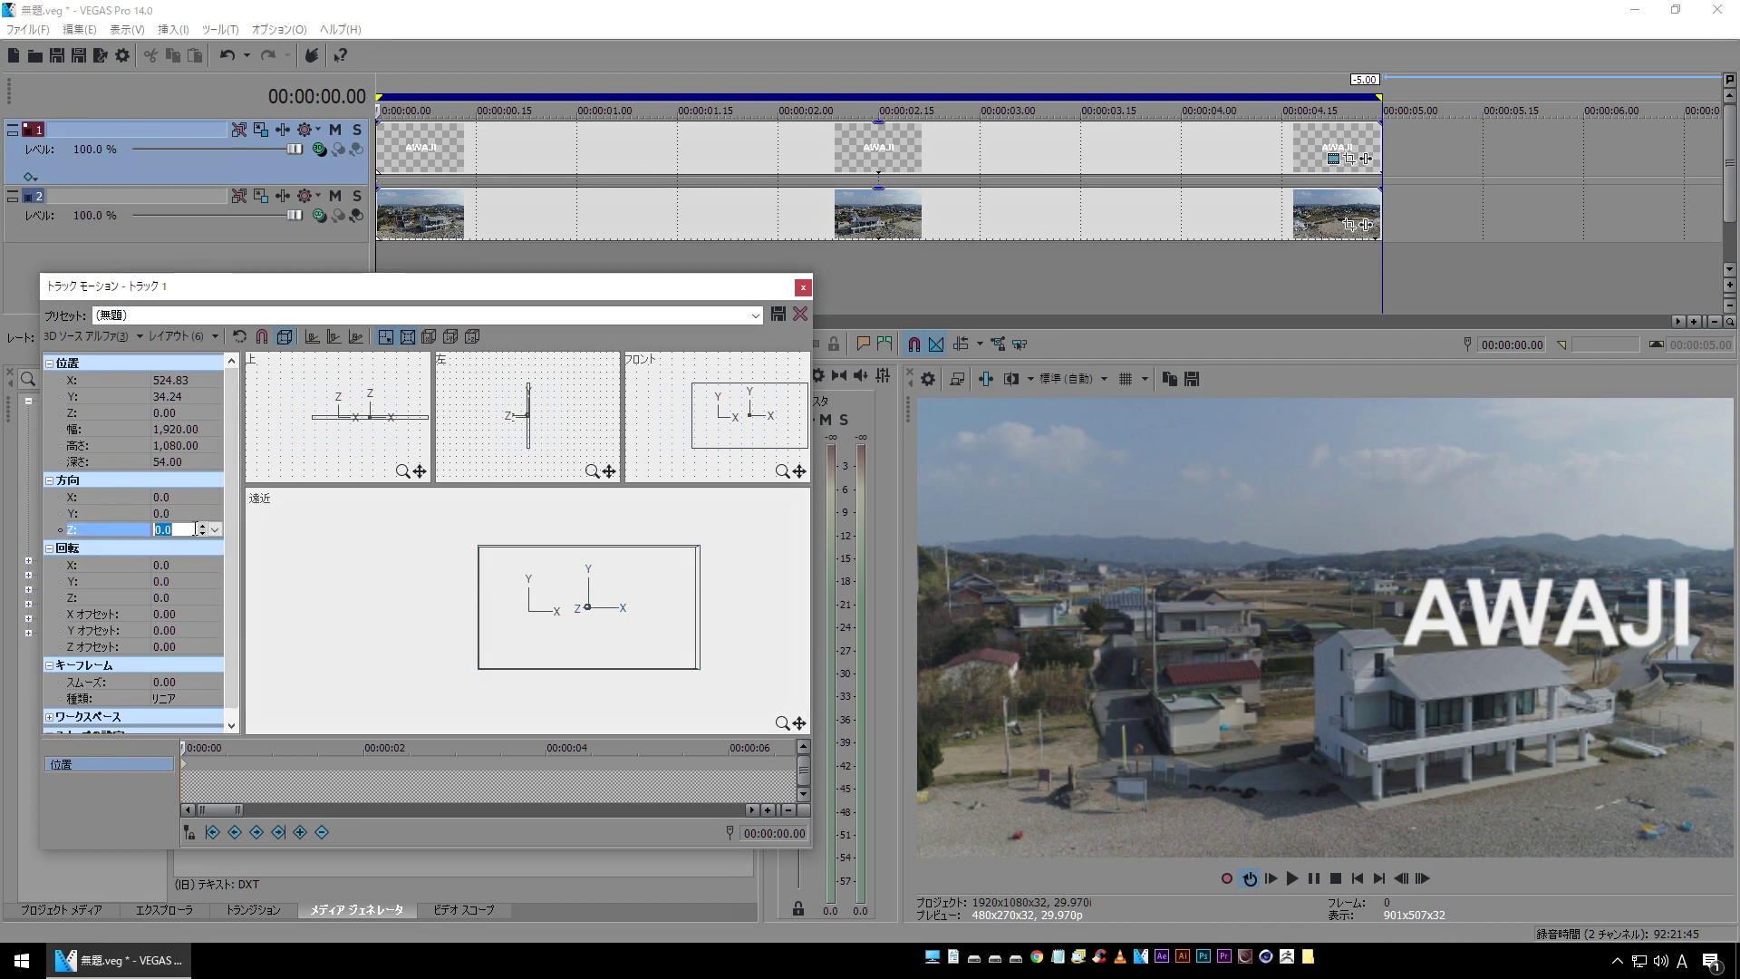
pyautogui.click(203, 525)
pyautogui.click(202, 534)
pyautogui.click(201, 534)
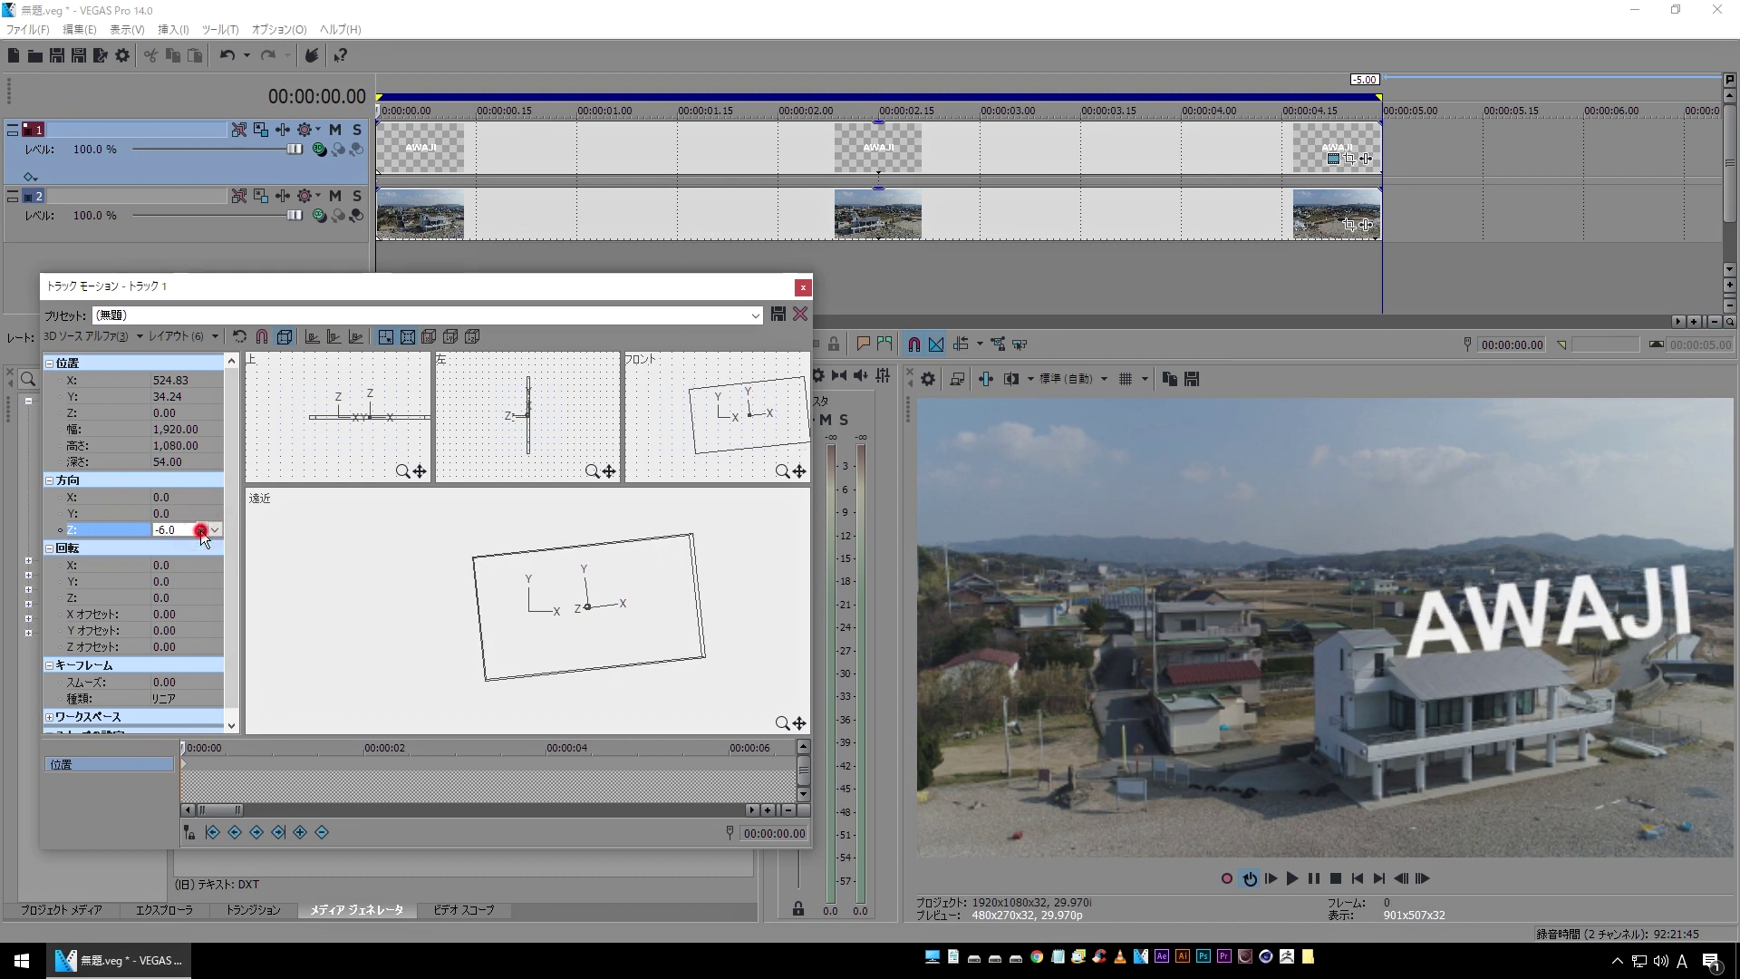
# - Raise AWAJI slightly in the frame and ease its Z orientation to -5.0
pyautogui.moveTo(533, 624); pyautogui.dragTo(533, 621)
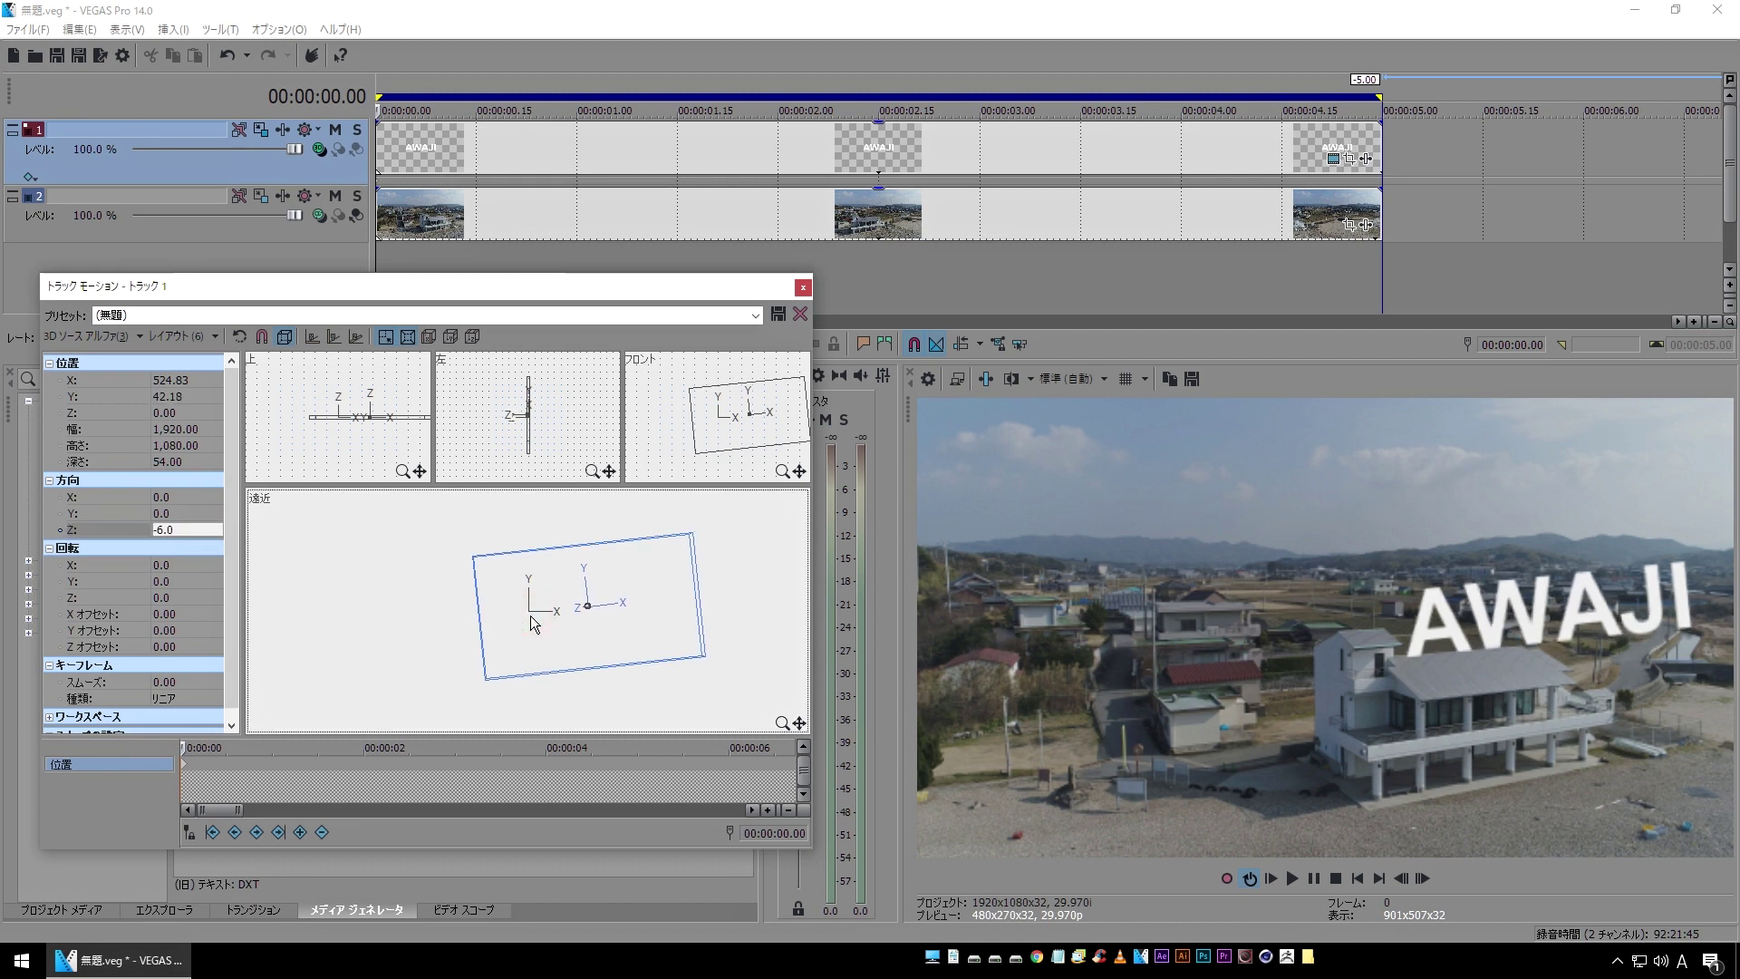
pyautogui.click(119, 529)
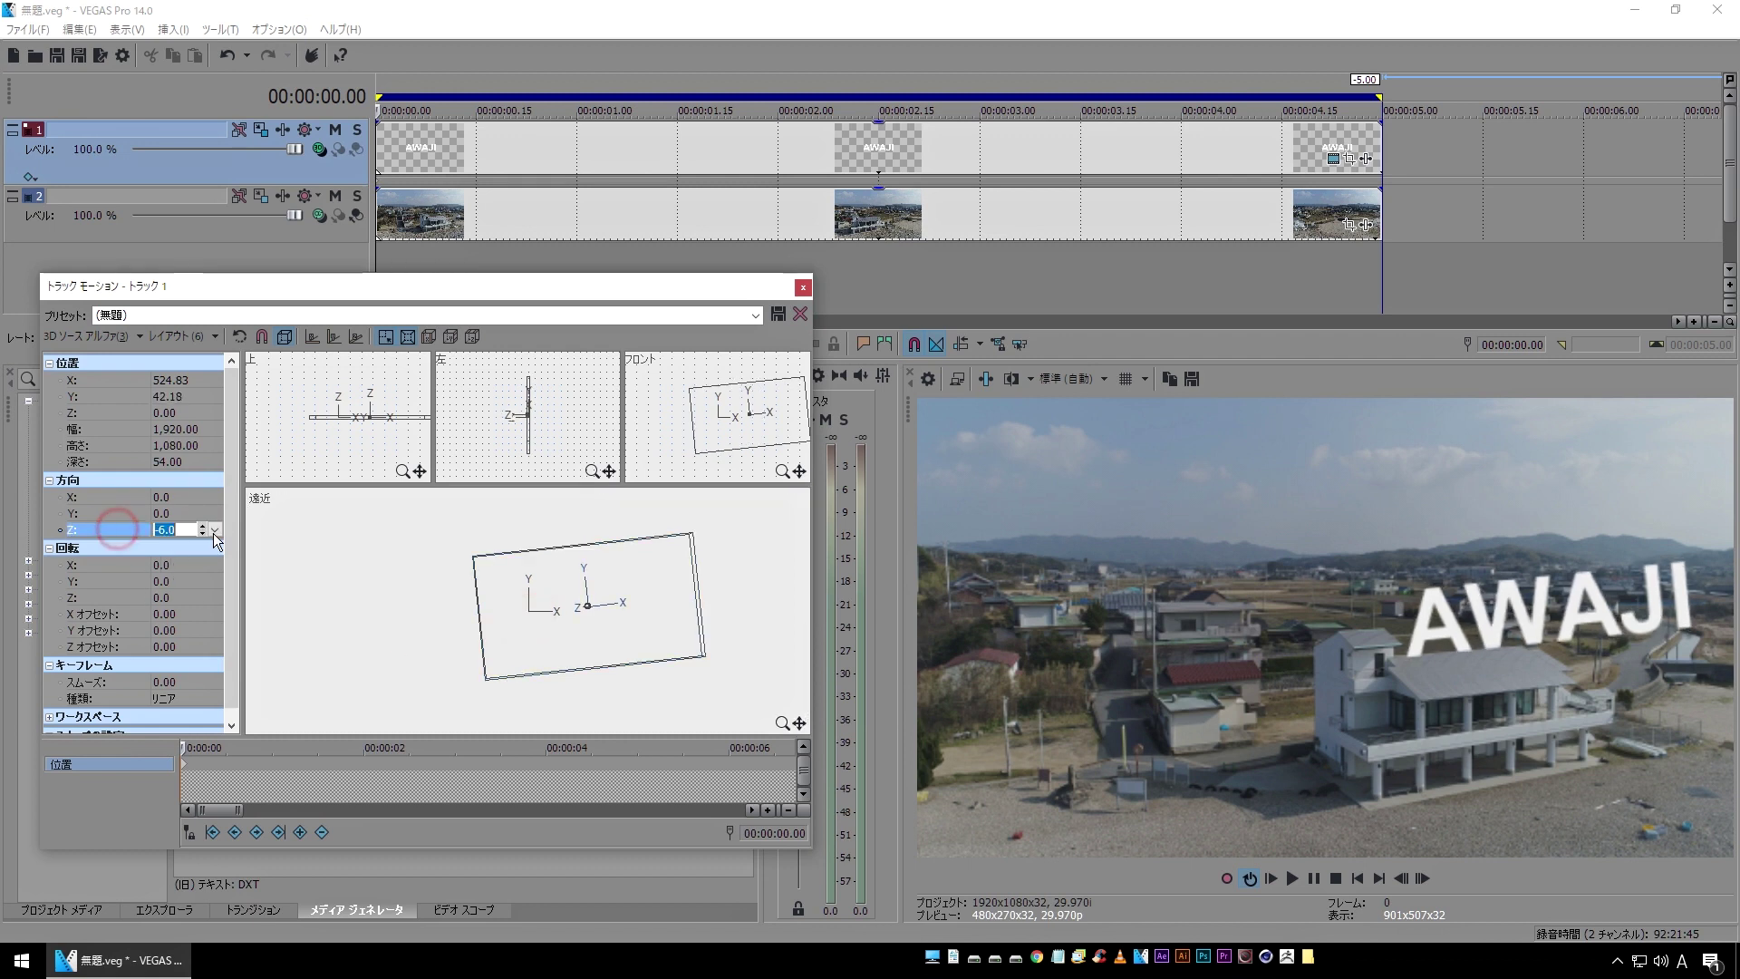
pyautogui.click(203, 533)
pyautogui.click(201, 525)
pyautogui.click(201, 526)
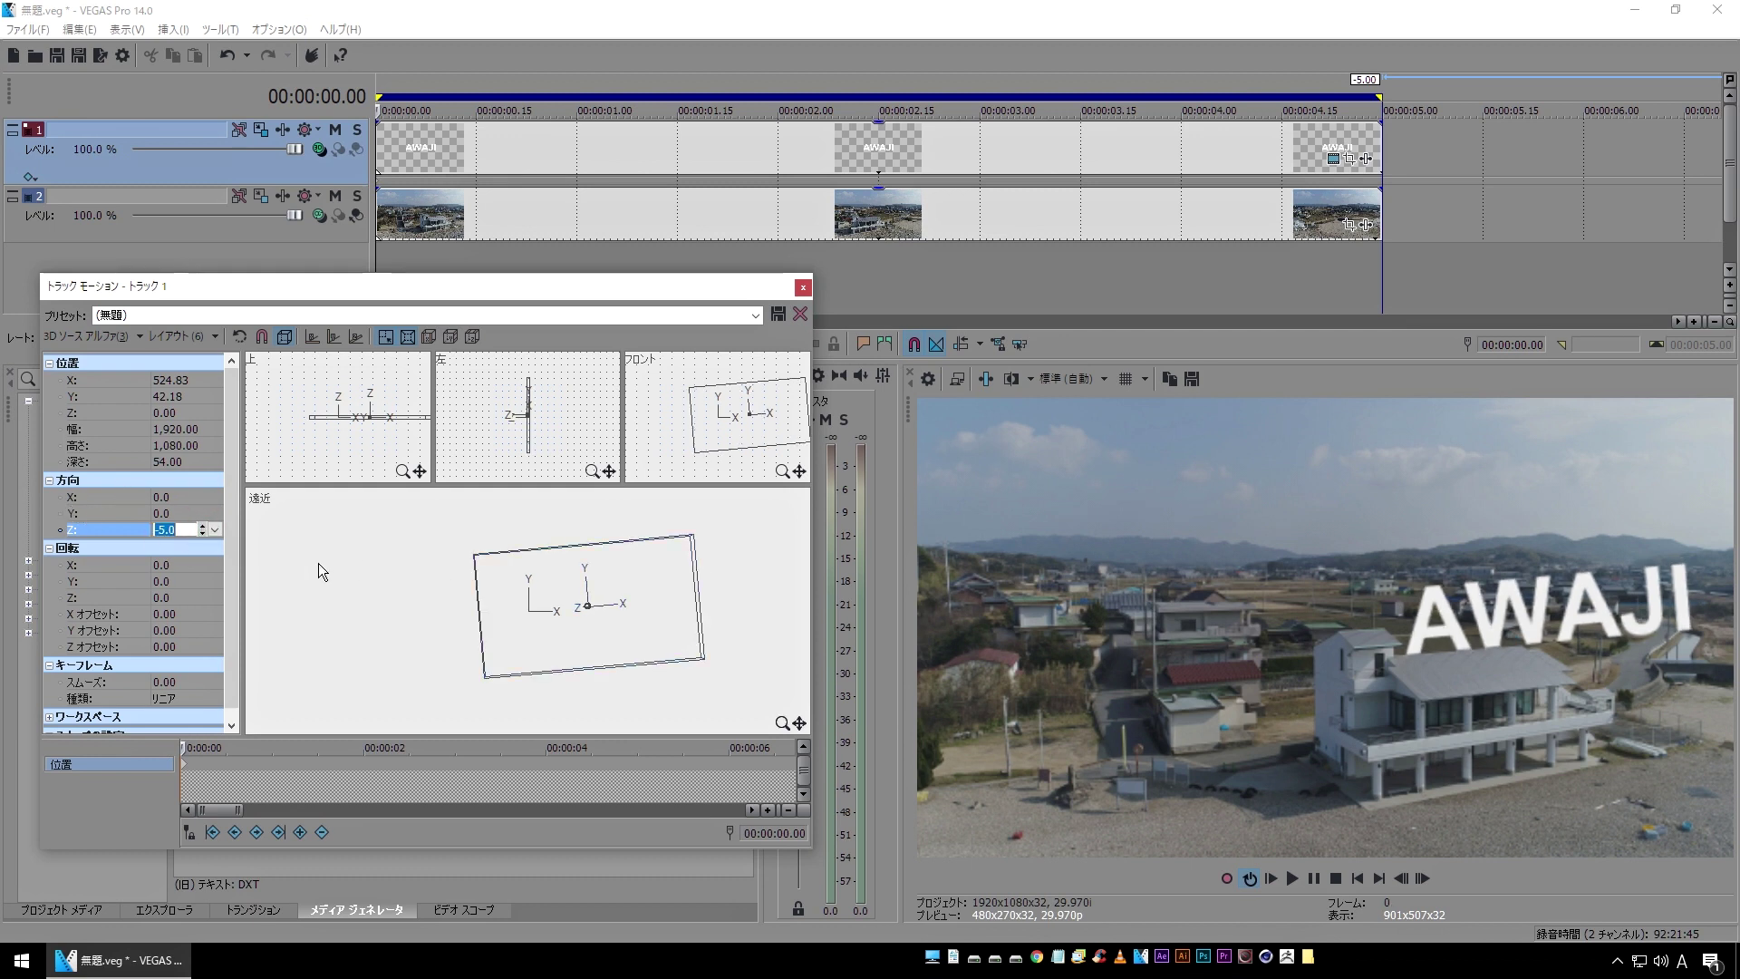
pyautogui.moveTo(626, 618); pyautogui.dragTo(632, 628)
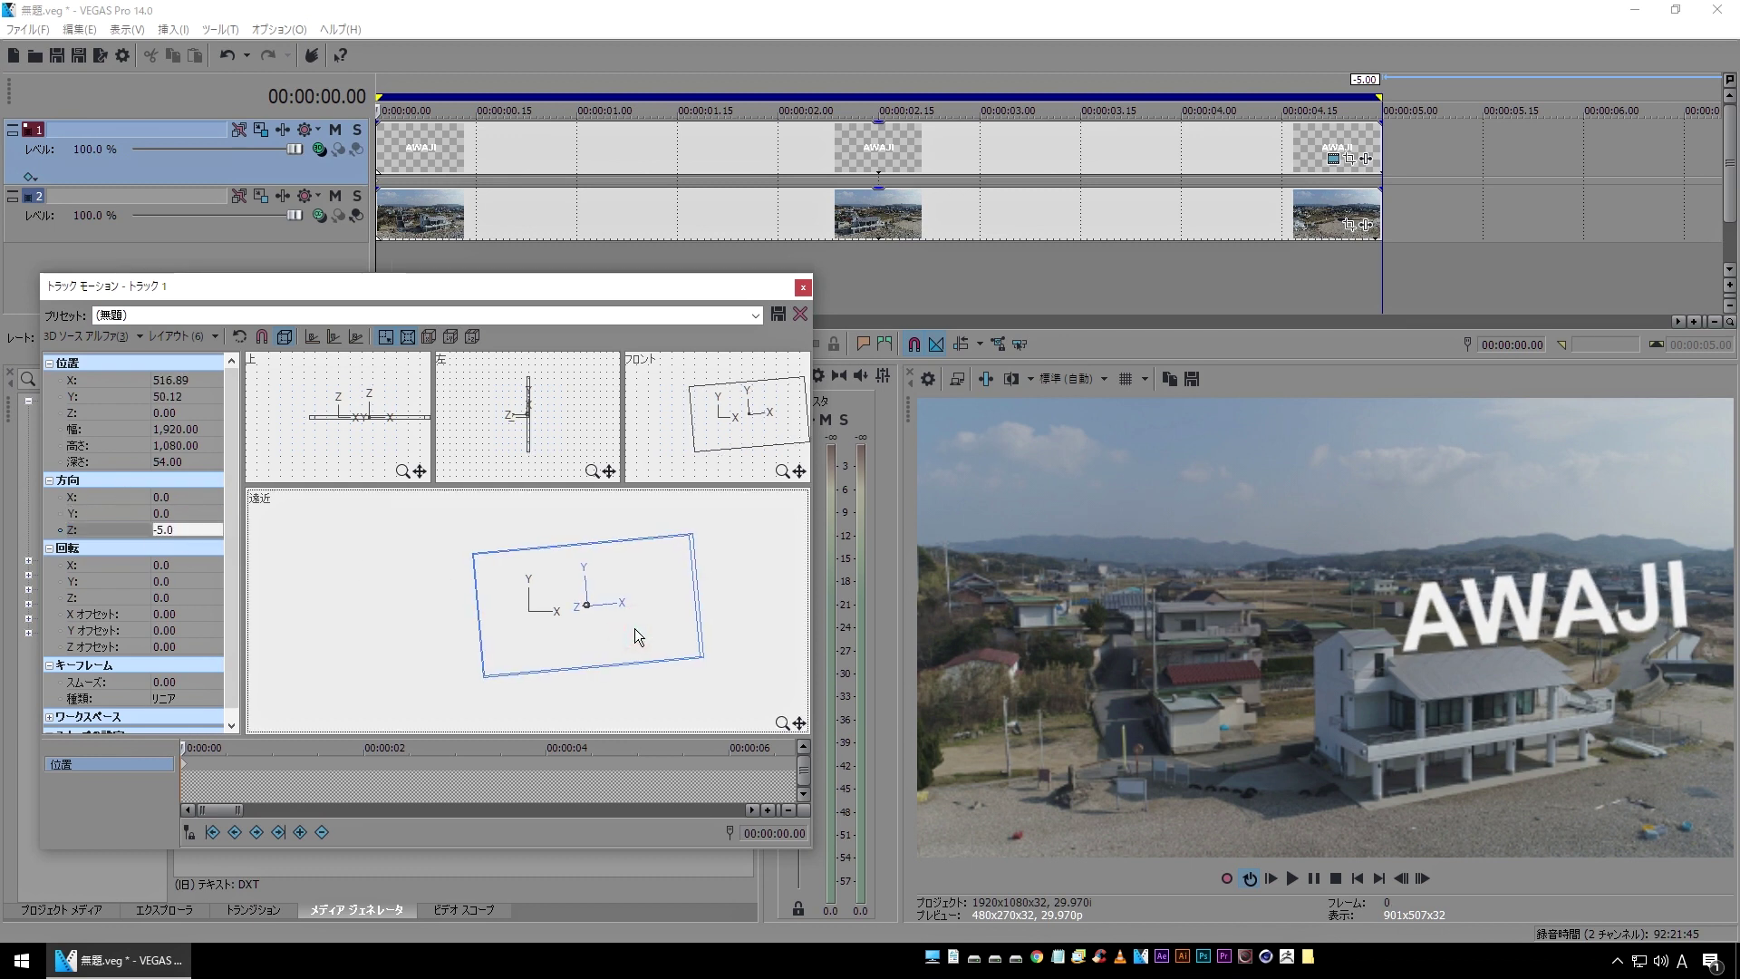
pyautogui.click(199, 513)
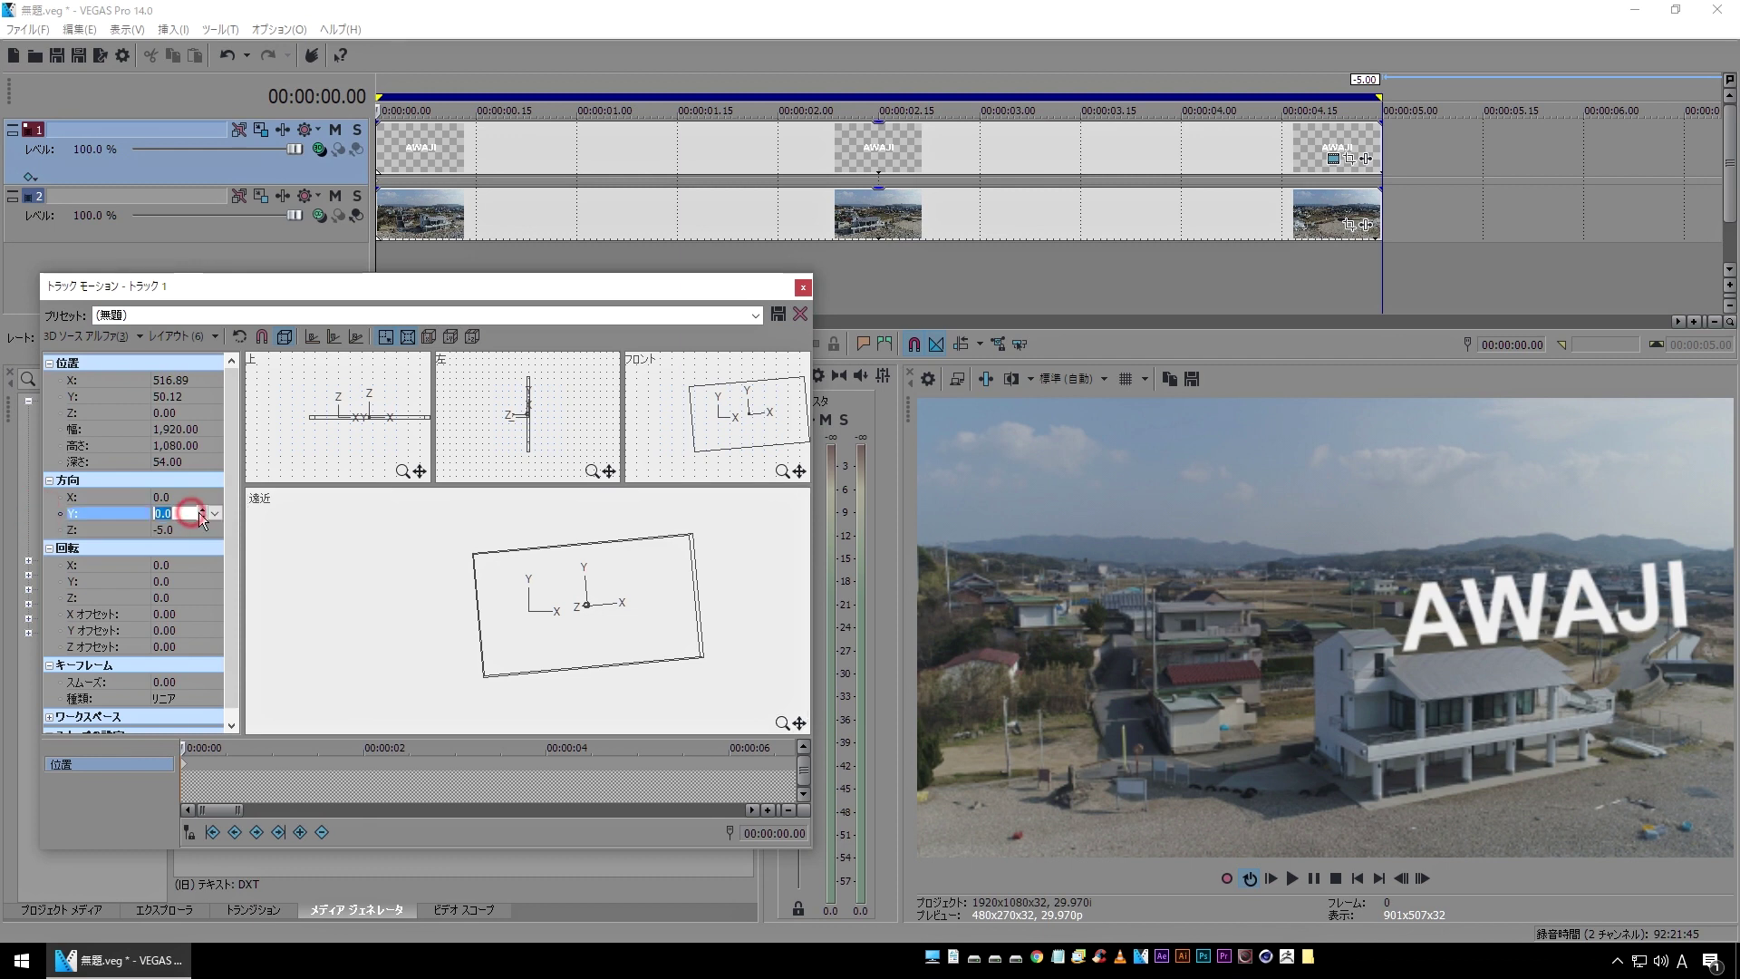
# - Rotate AWAJI around the Y axis, settling on 13.1, and nudge it slightly left
pyautogui.click(215, 512)
pyautogui.moveTo(191, 530); pyautogui.dragTo(192, 529)
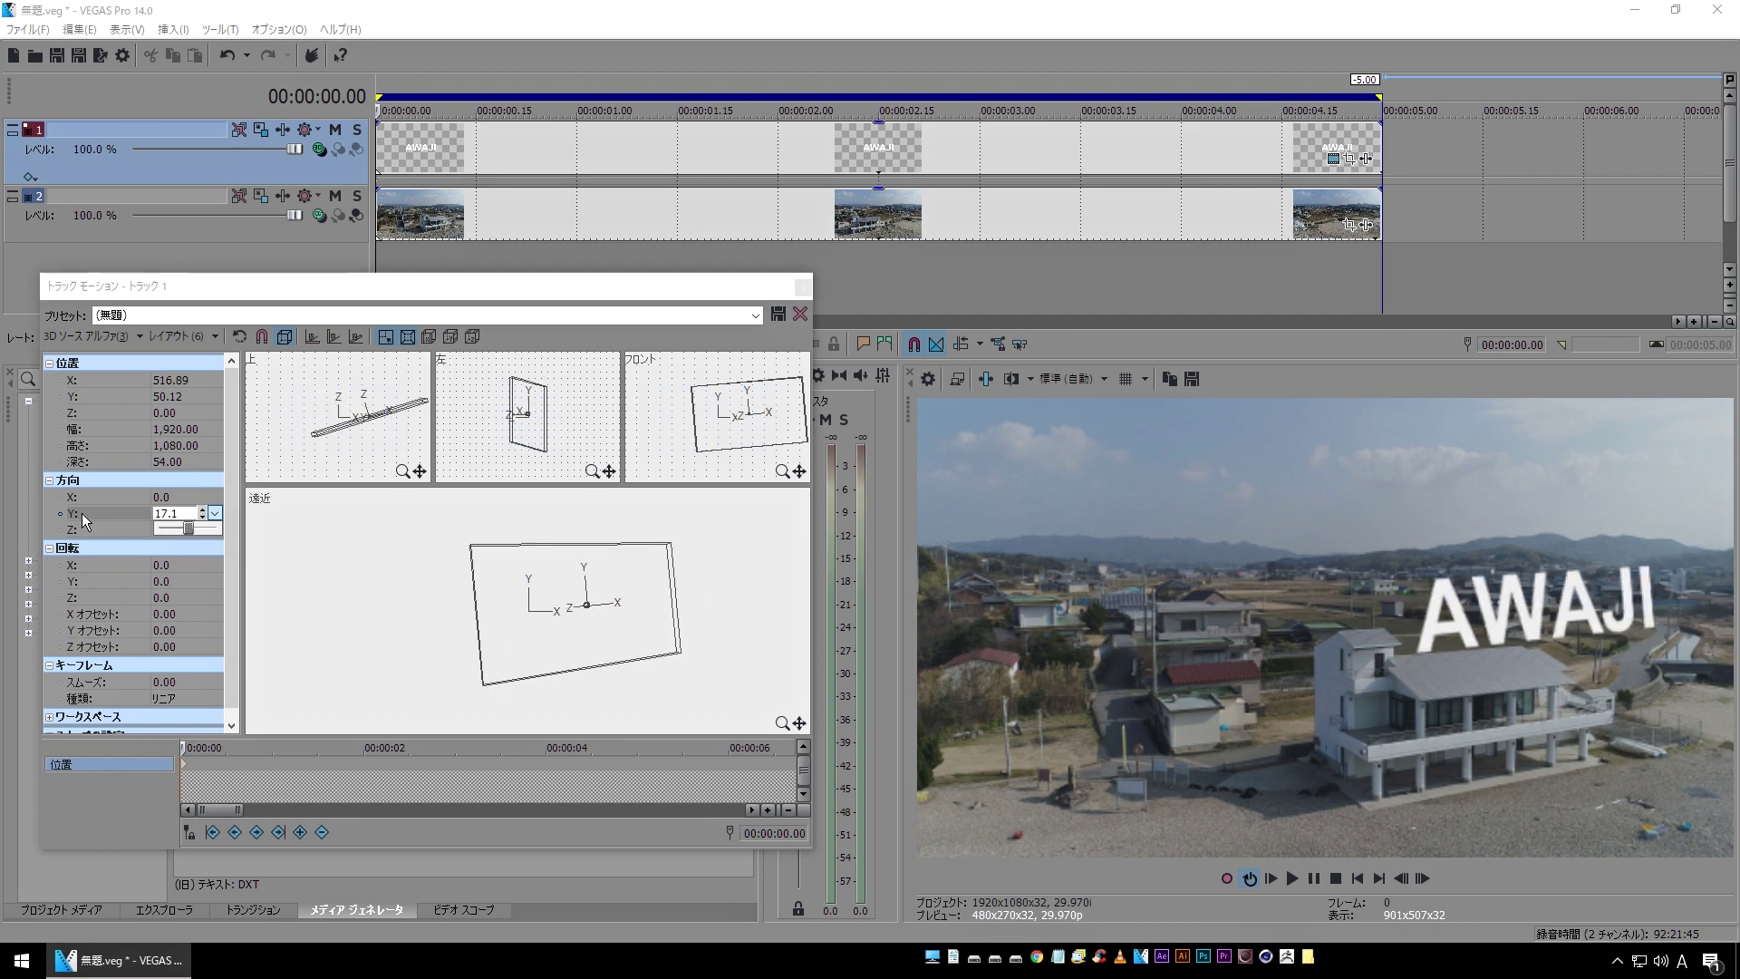
pyautogui.click(202, 509)
pyautogui.click(202, 508)
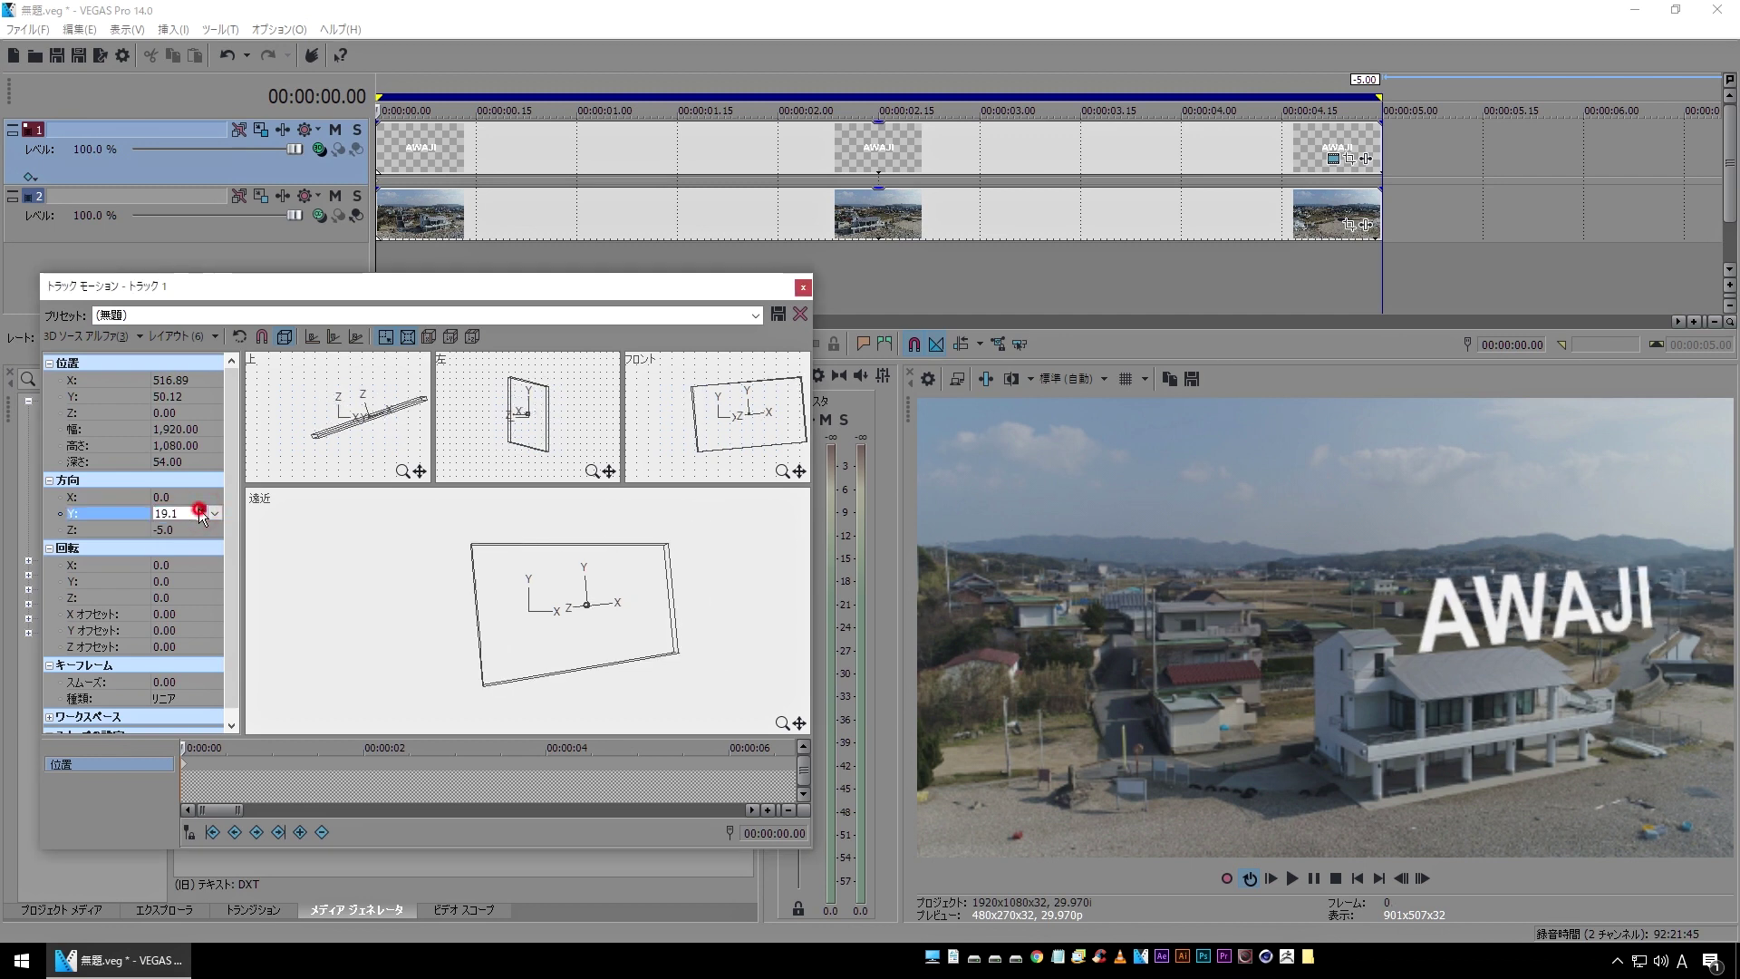
pyautogui.click(203, 517)
pyautogui.click(203, 517)
pyautogui.click(203, 516)
pyautogui.click(203, 517)
pyautogui.click(203, 517)
pyautogui.click(203, 517)
pyautogui.click(203, 517)
pyautogui.click(203, 516)
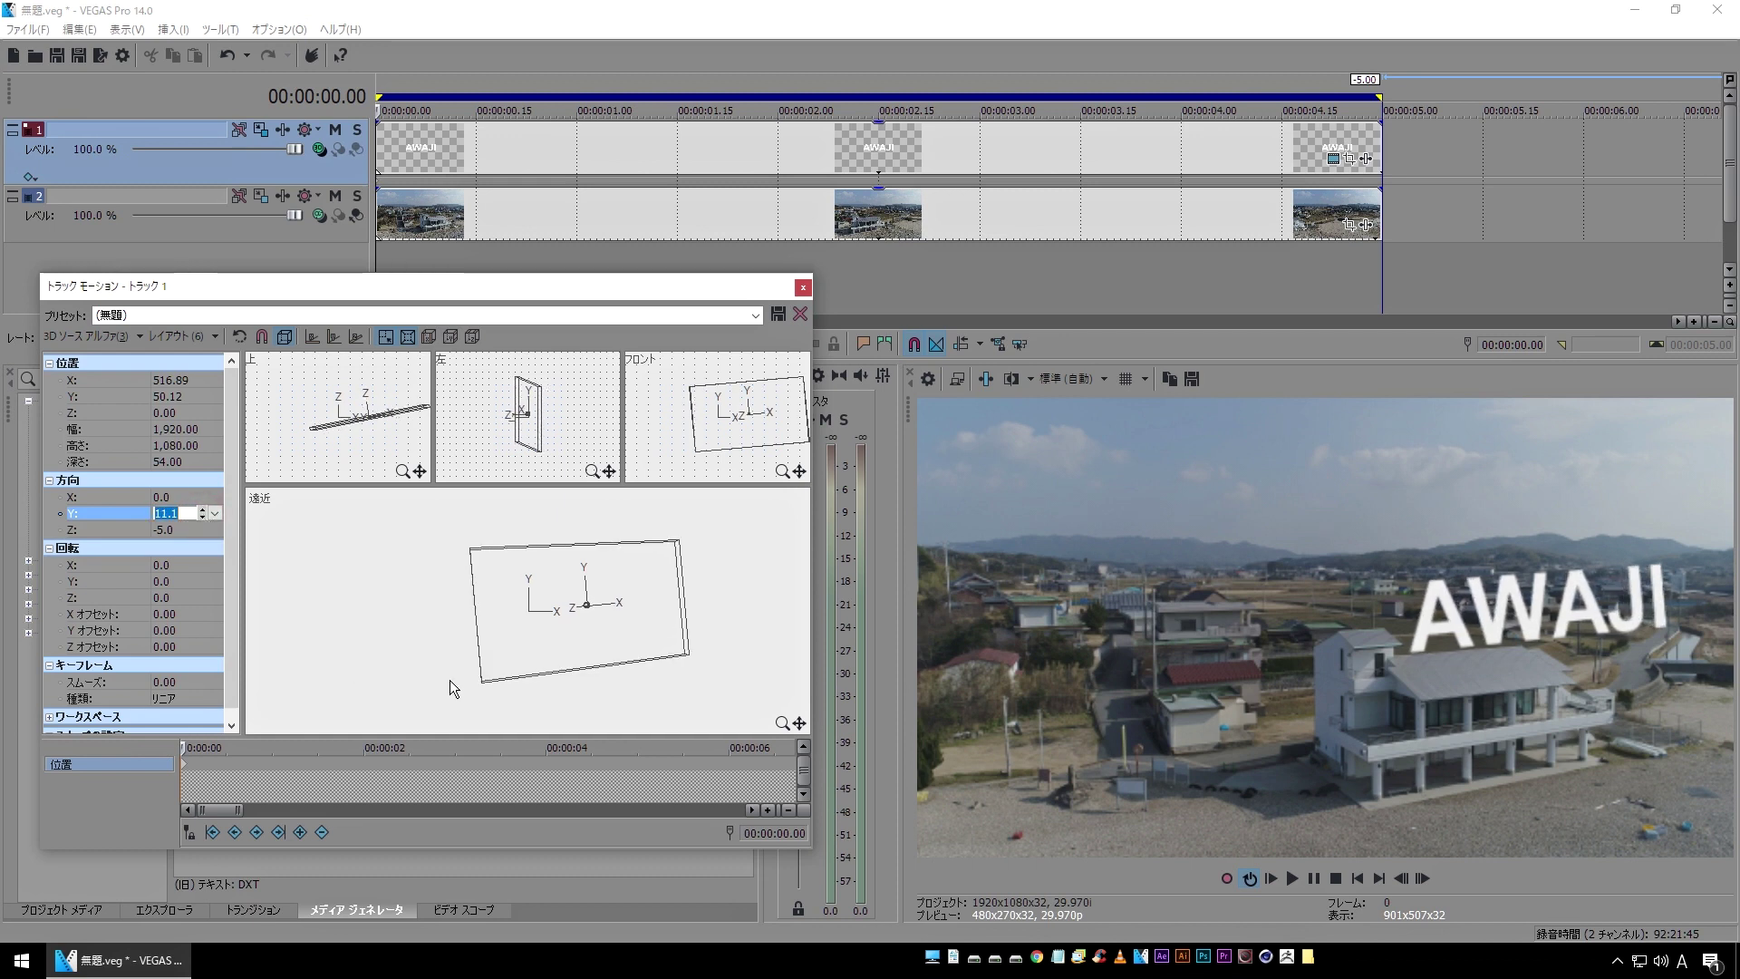
pyautogui.moveTo(505, 585); pyautogui.dragTo(515, 602)
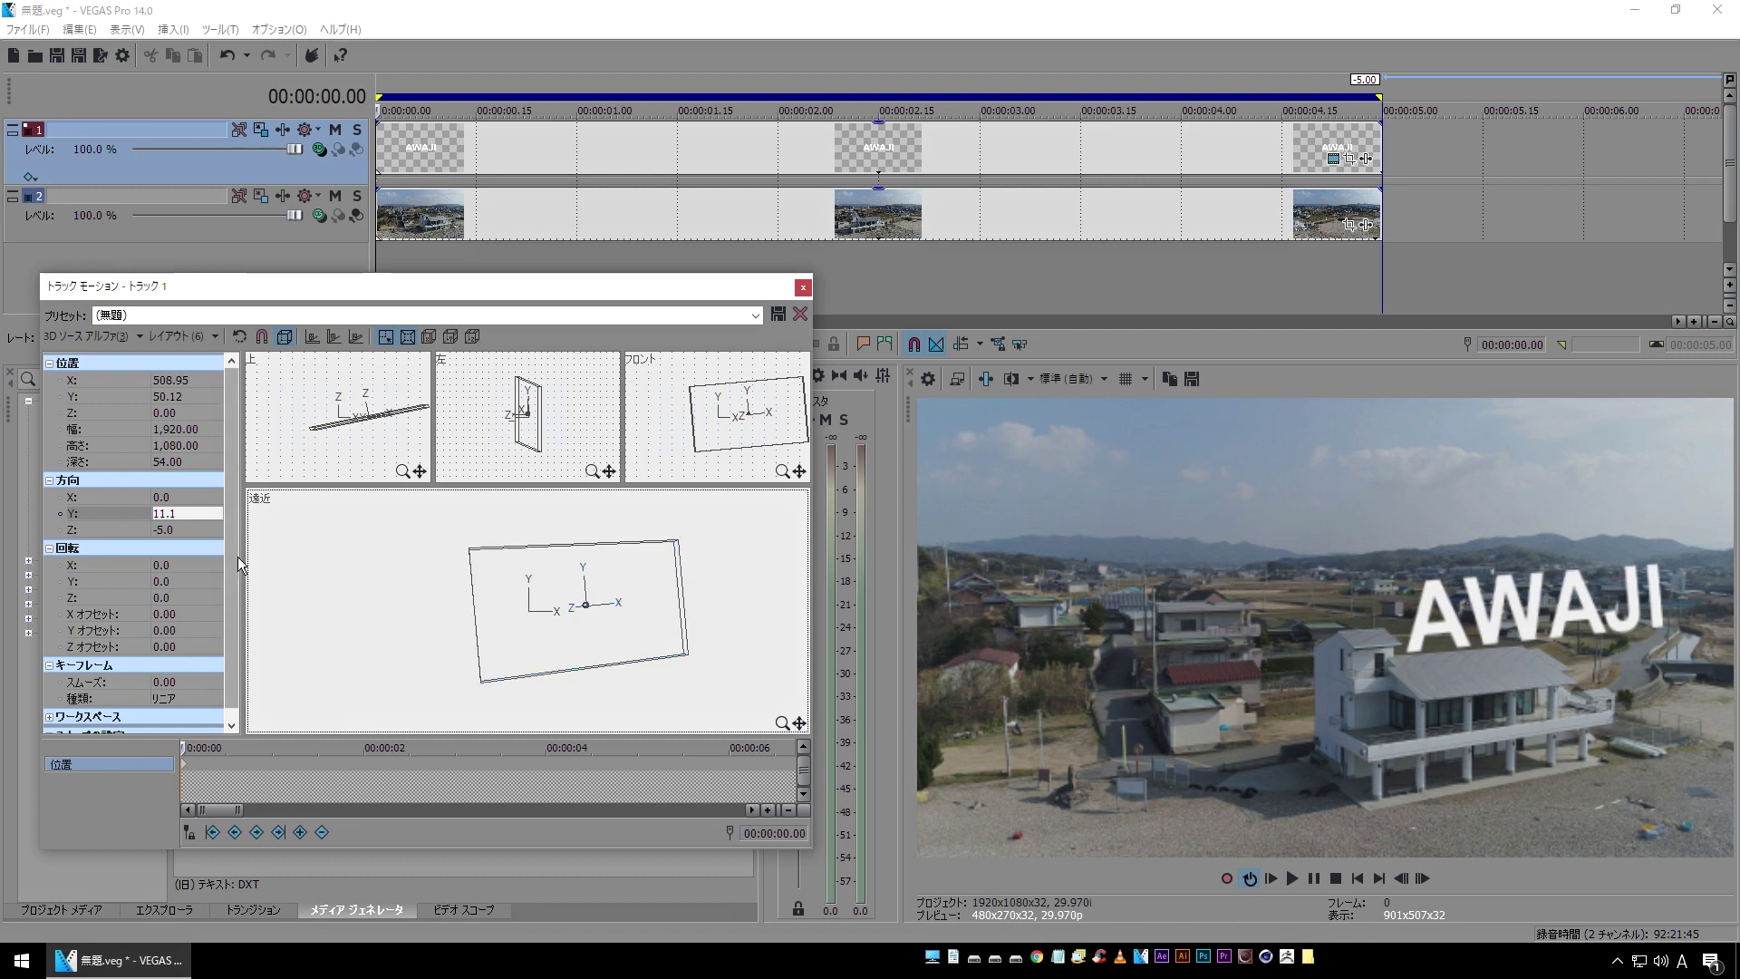
# - Raise Orientation Y to 15.1 and nudge the title further left to X 493.06
pyautogui.click(194, 502)
pyautogui.click(201, 513)
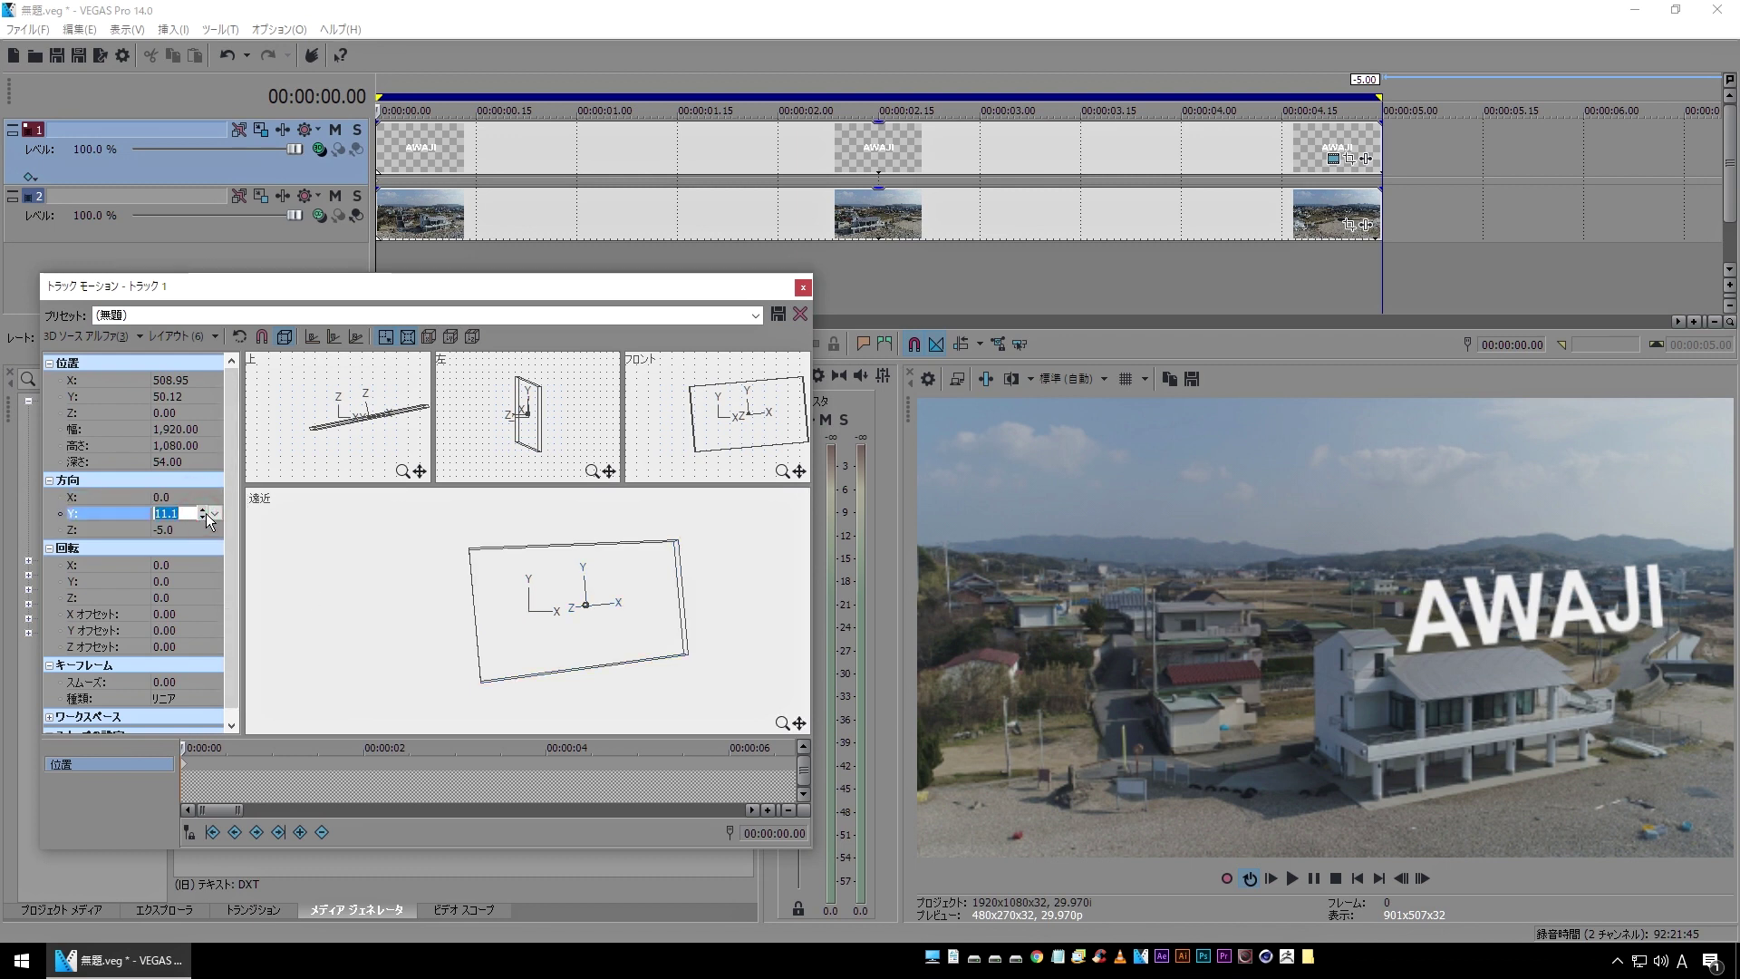
pyautogui.click(203, 510)
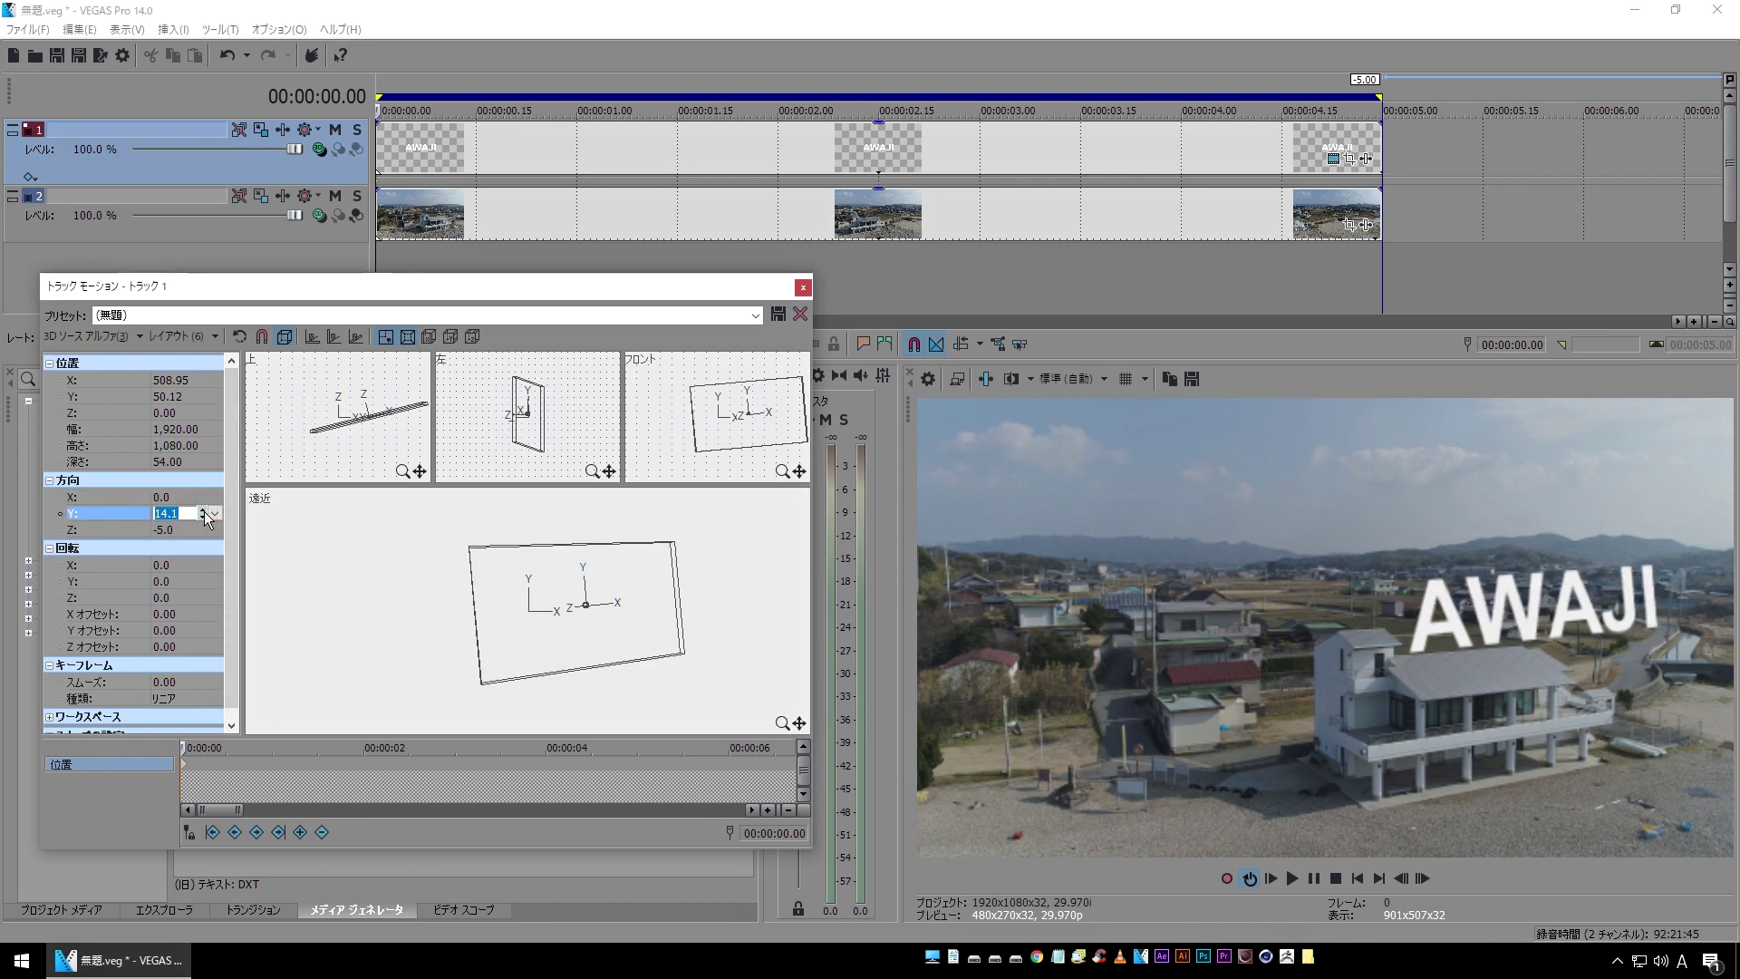
pyautogui.click(203, 510)
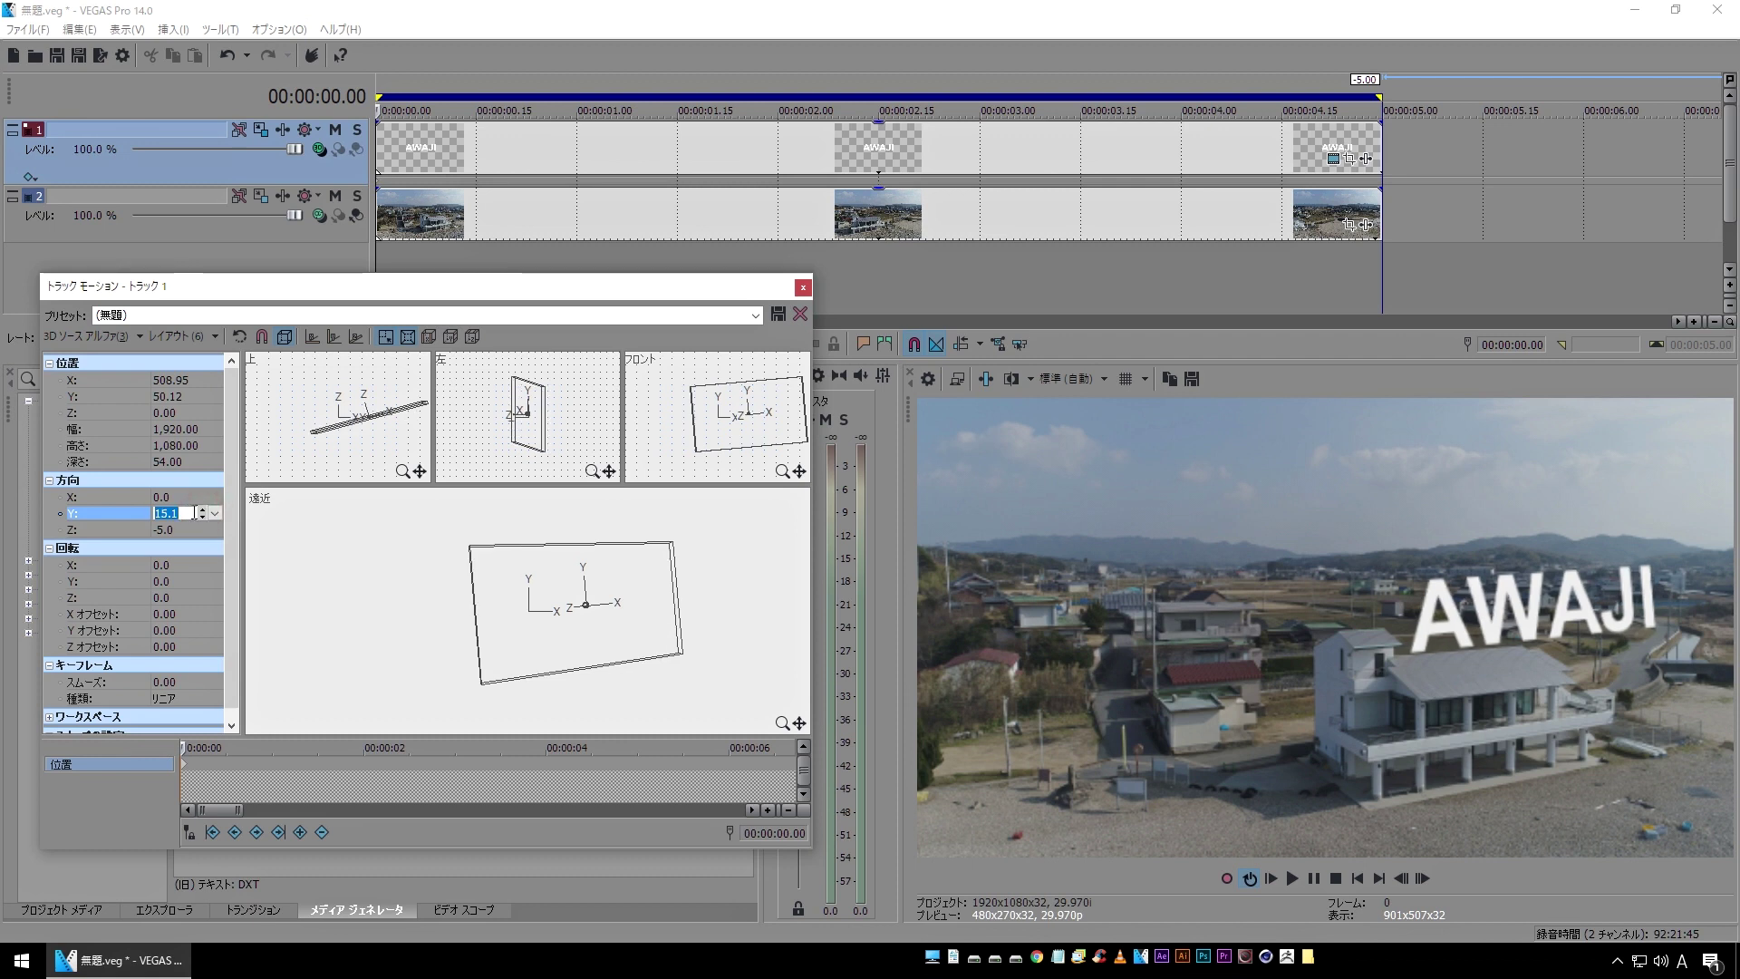
pyautogui.moveTo(641, 609); pyautogui.dragTo(640, 609)
pyautogui.click(426, 578)
# - Ease Orientation Z to -4.5 and start preview playback of the project
pyautogui.click(115, 530)
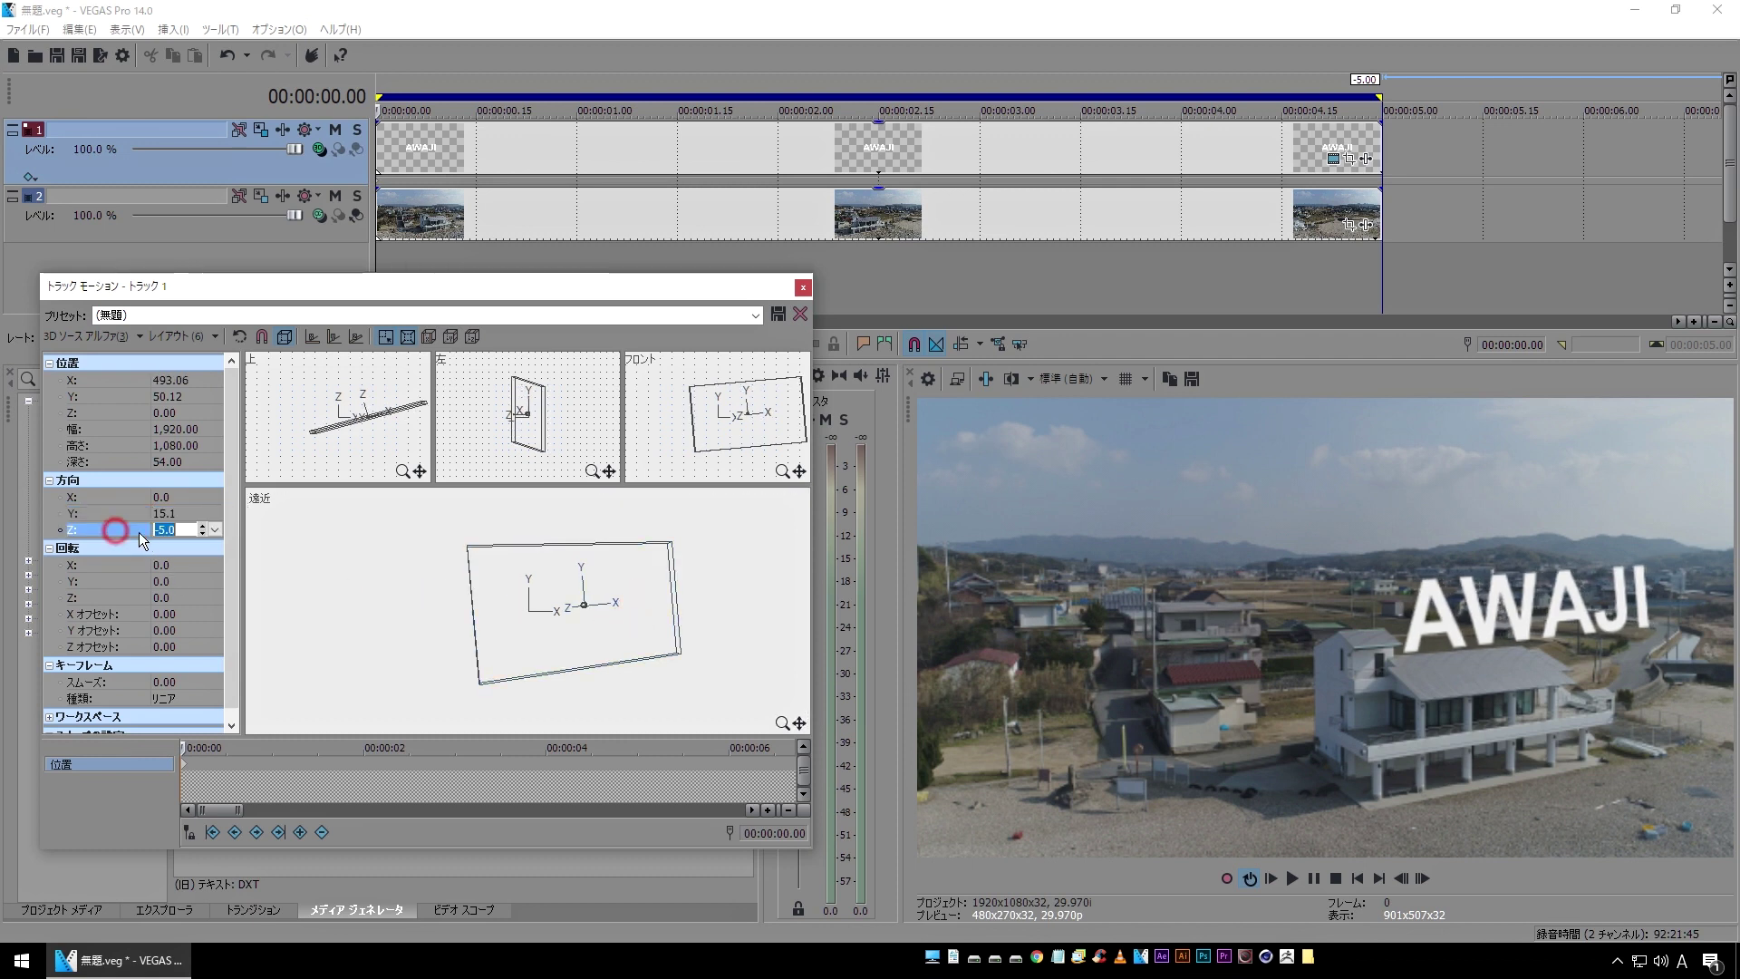
pyautogui.click(203, 526)
pyautogui.click(506, 612)
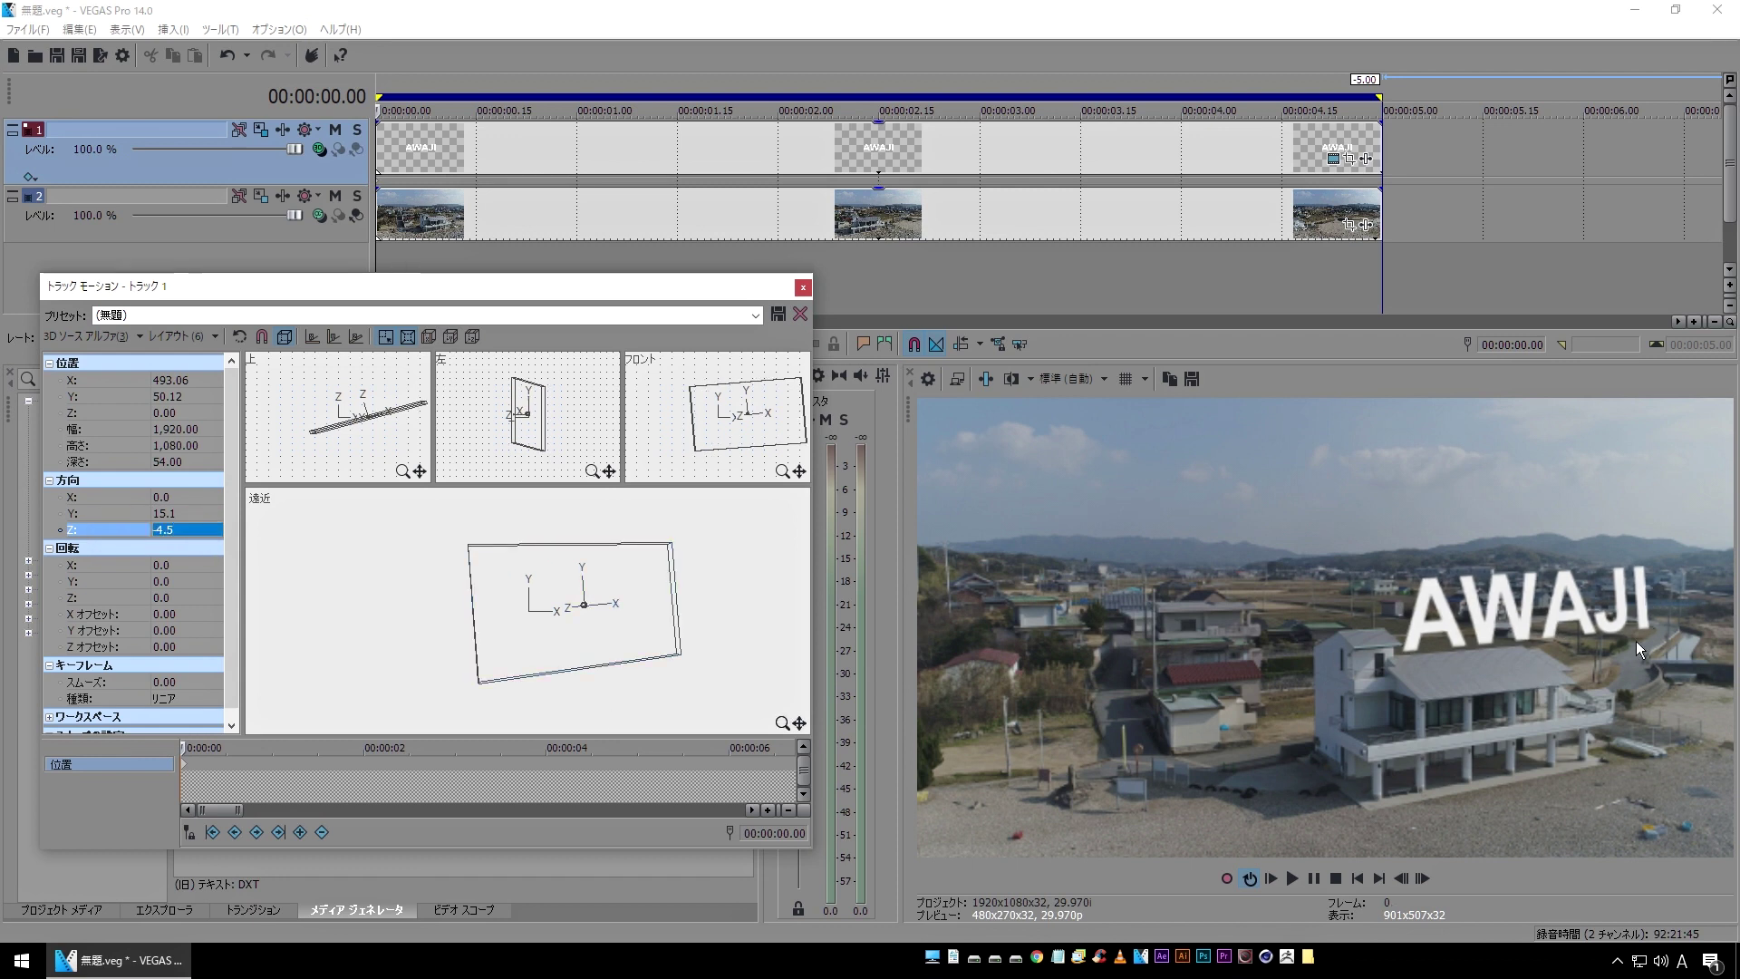
pyautogui.click(375, 257)
pyautogui.press('space')
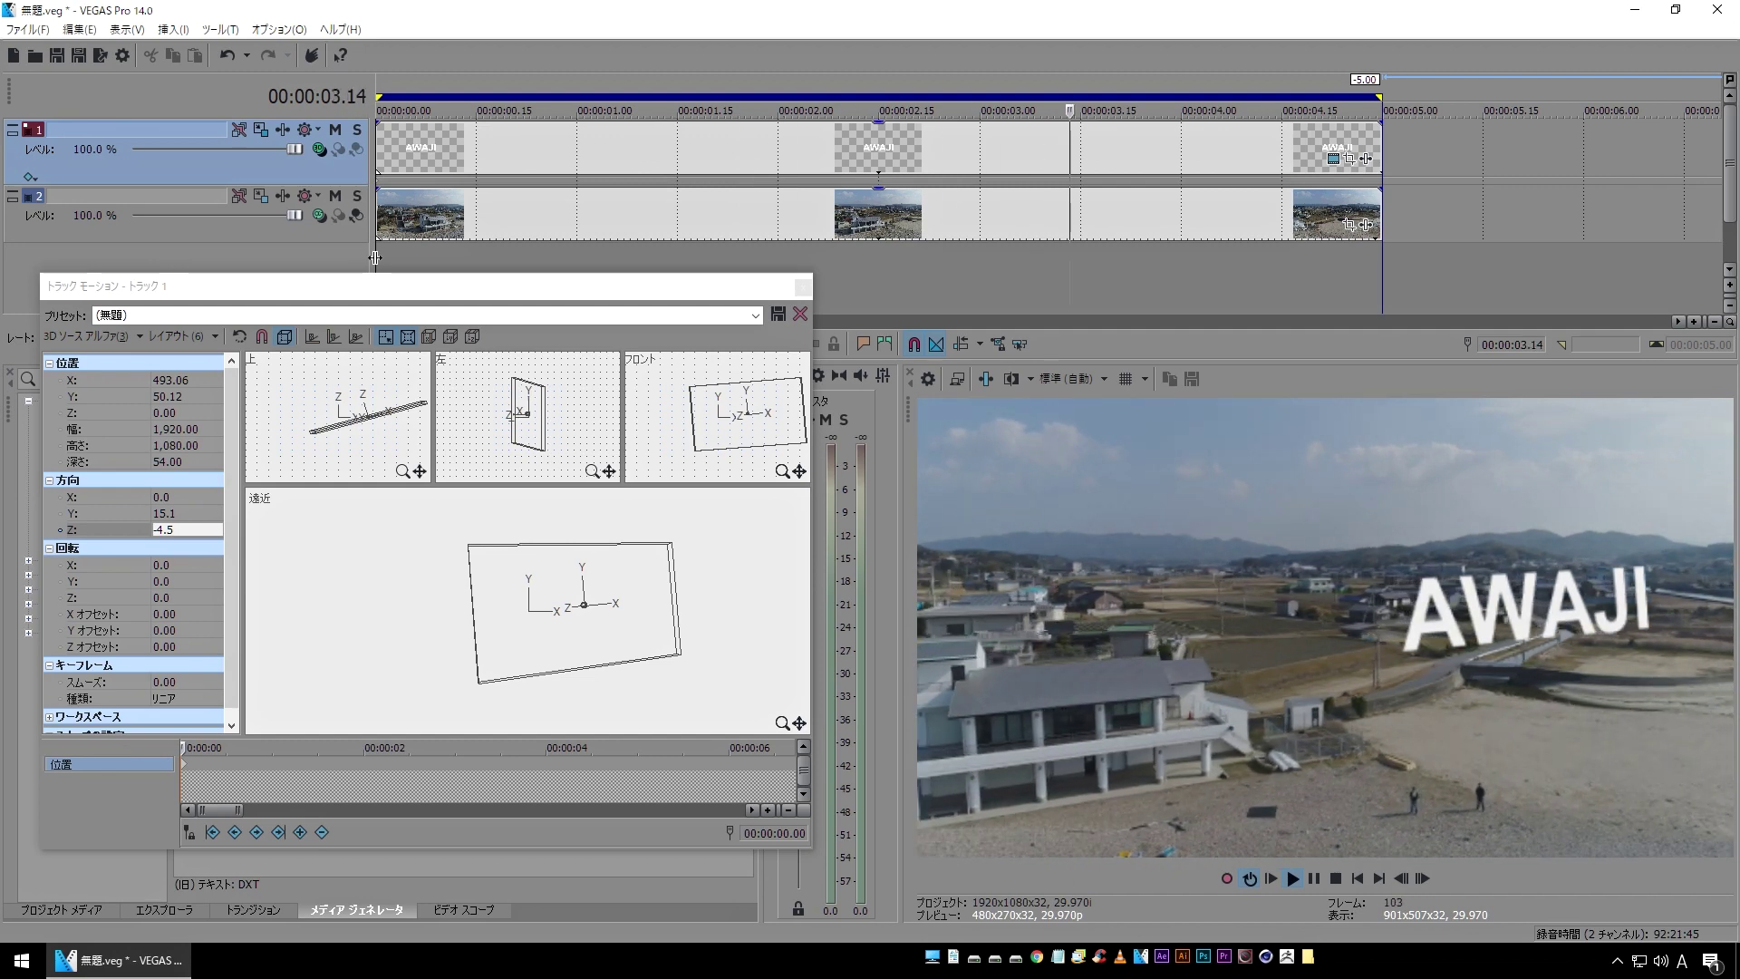
# - Stop playback and park the playhead on the last frame, 00:00:04.29
pyautogui.press('space')
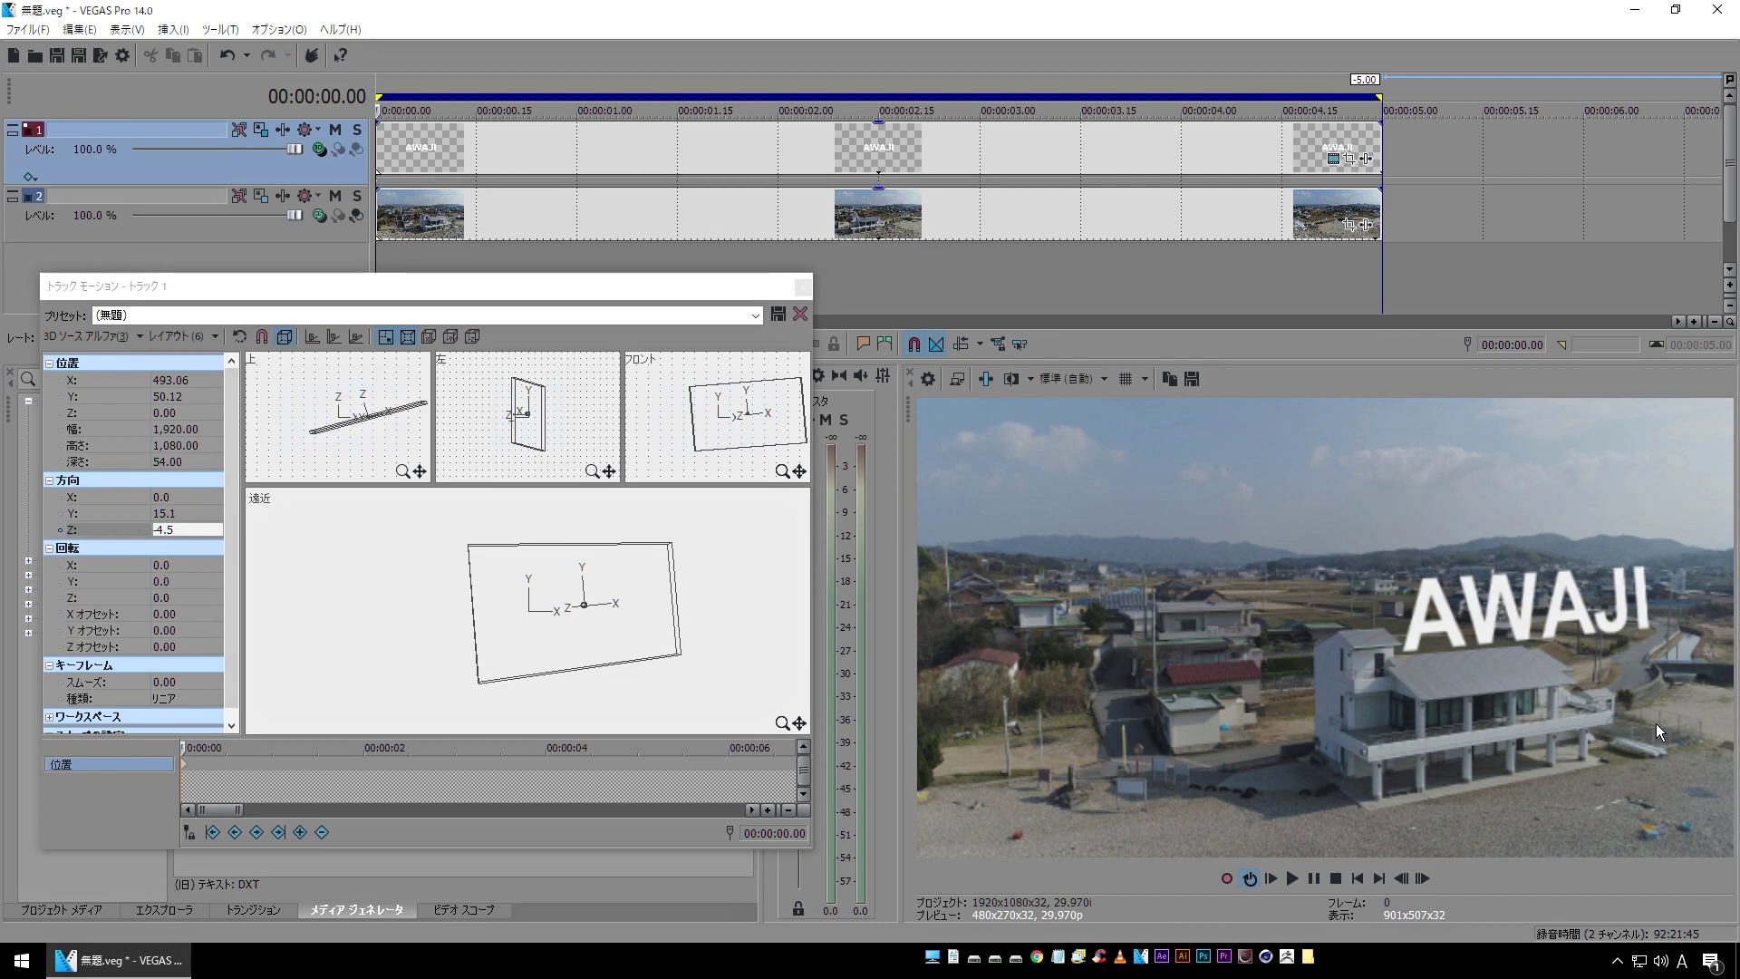
pyautogui.click(1379, 226)
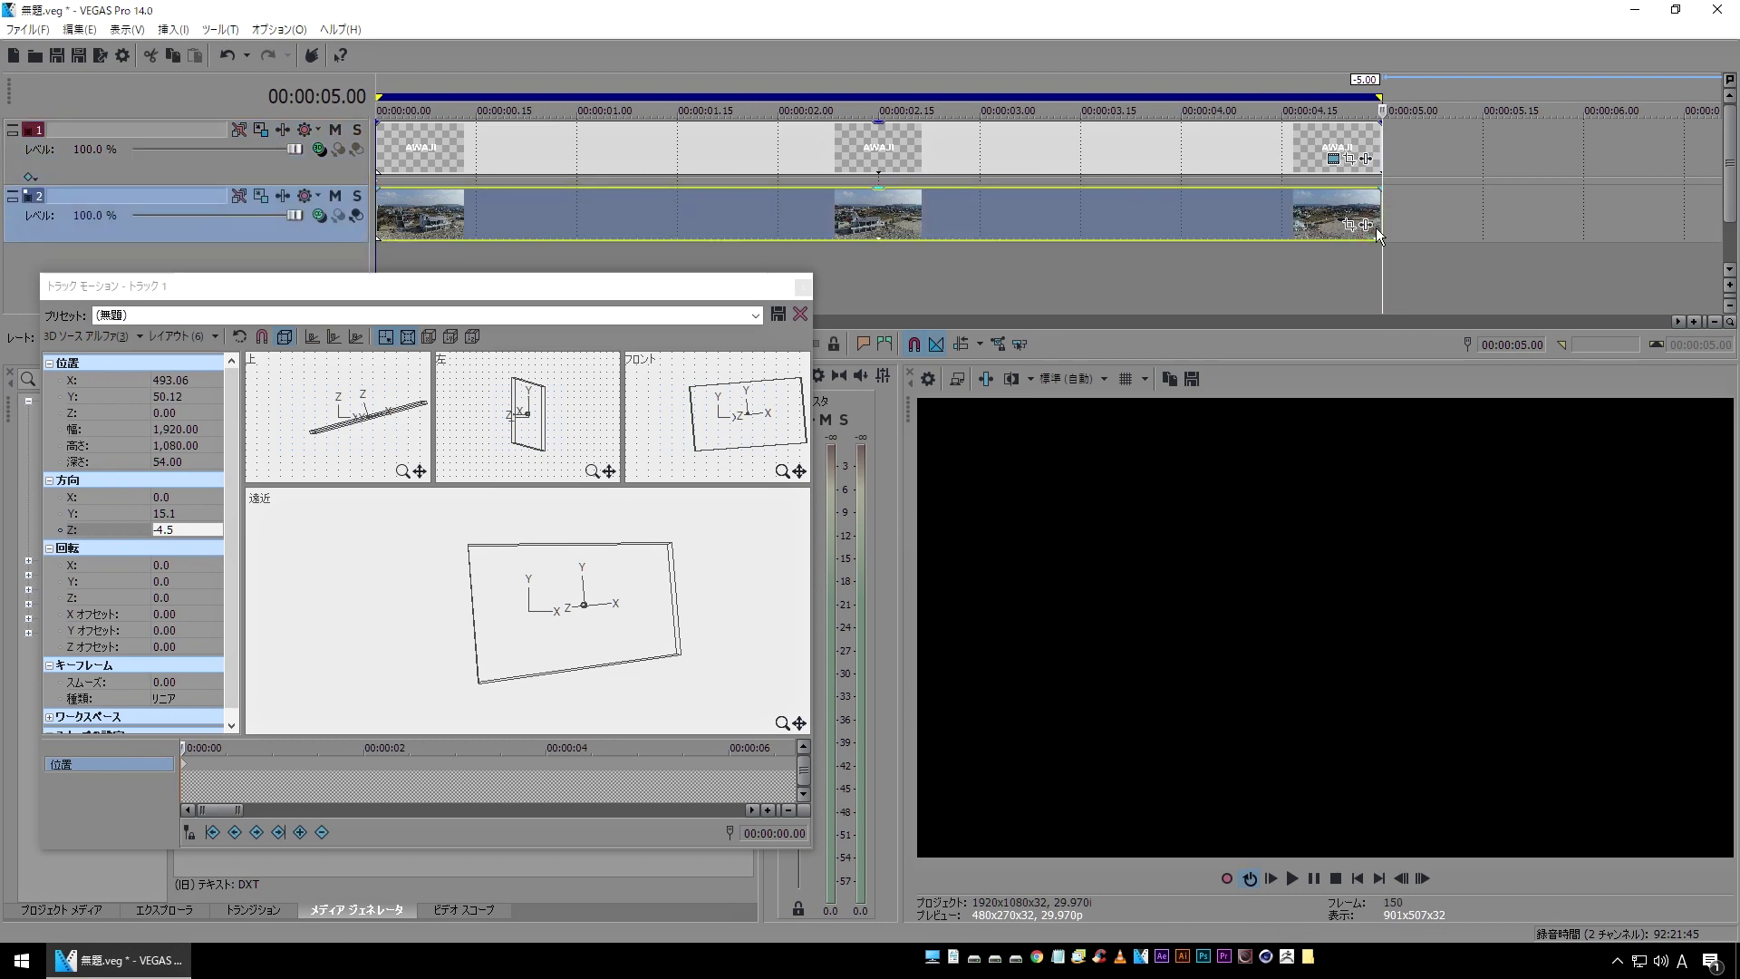
pyautogui.click(1374, 228)
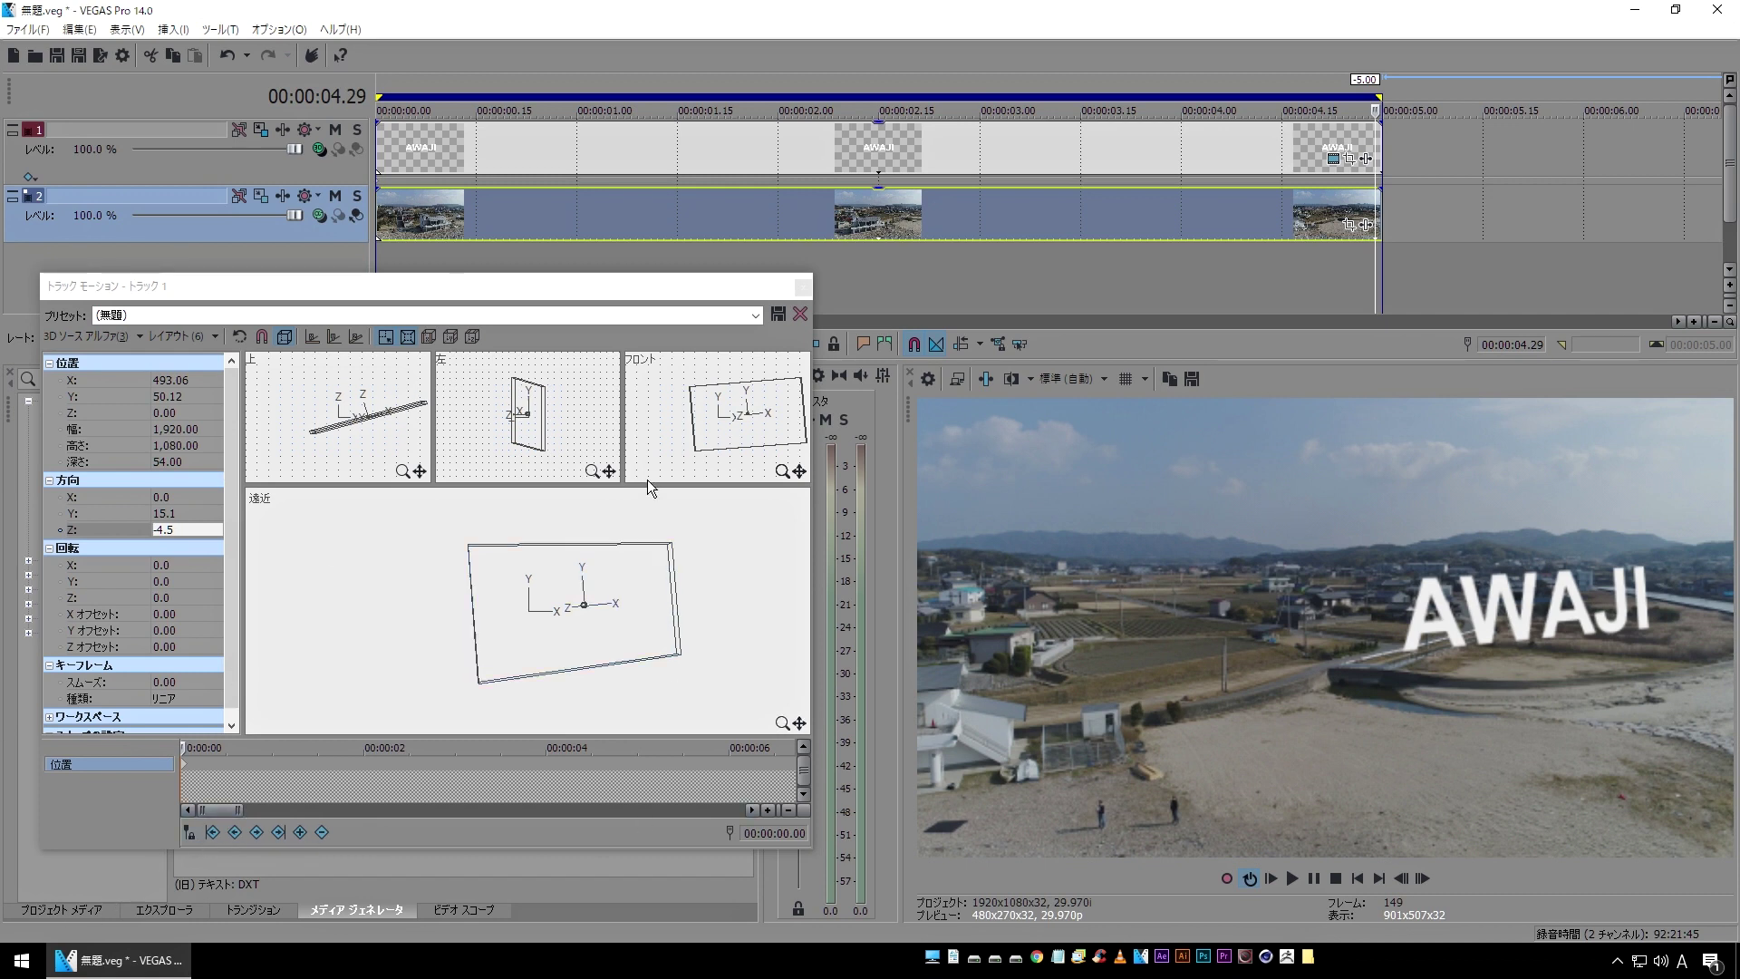
# - With Sync Cursor on, drag AWAJI far left at 04.29 to create an end keyframe, then scrub to review
pyautogui.click(189, 835)
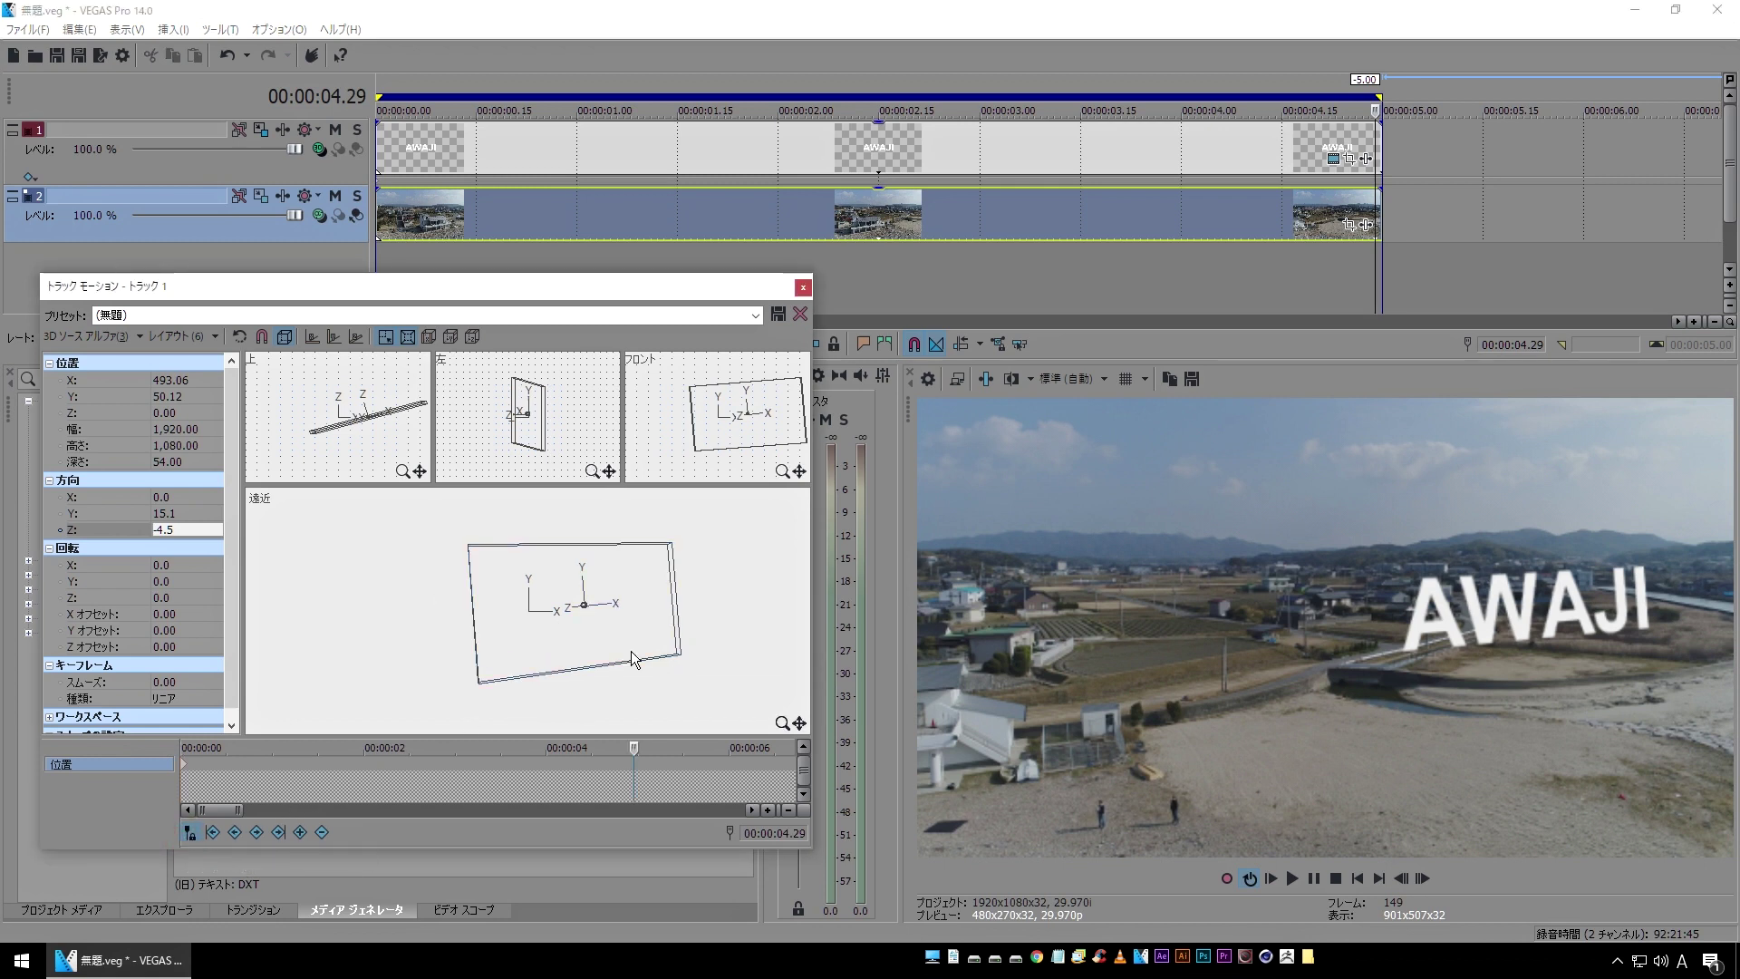
pyautogui.moveTo(617, 636); pyautogui.dragTo(419, 649)
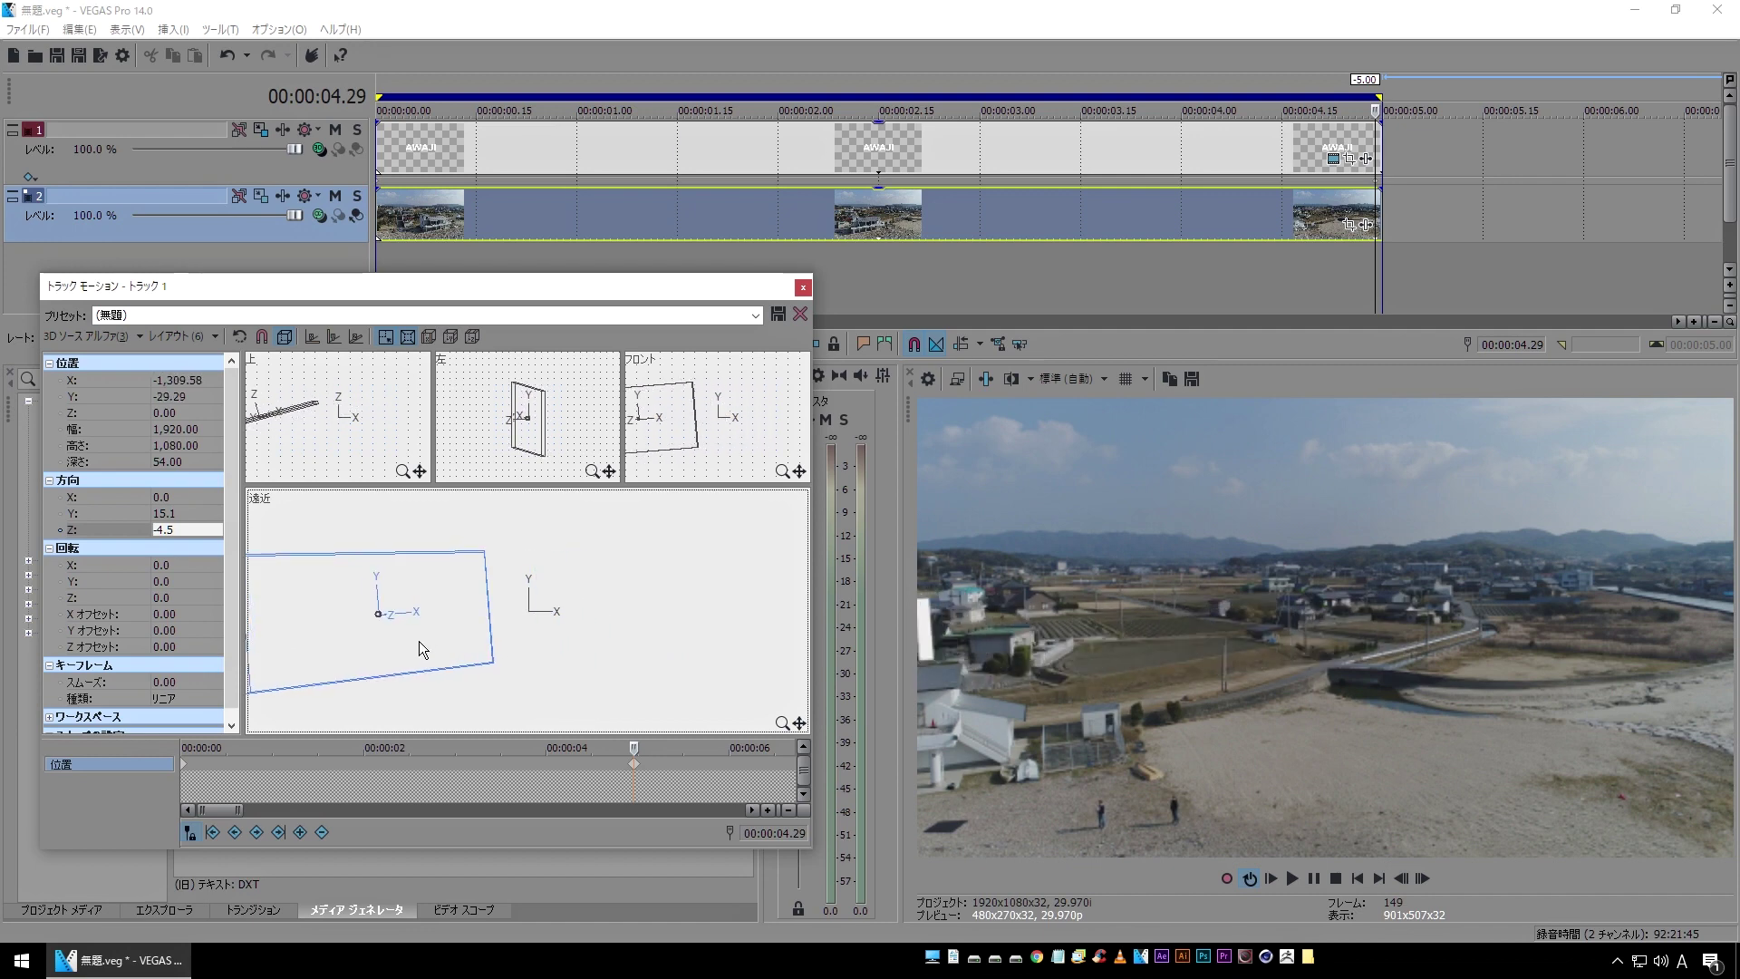
pyautogui.moveTo(633, 750)
pyautogui.mouseDown()
pyautogui.moveTo(140, 763)
pyautogui.moveTo(633, 750)
pyautogui.mouseUp()
pyautogui.moveTo(463, 654); pyautogui.dragTo(468, 654)
pyautogui.moveTo(633, 750); pyautogui.dragTo(137, 764)
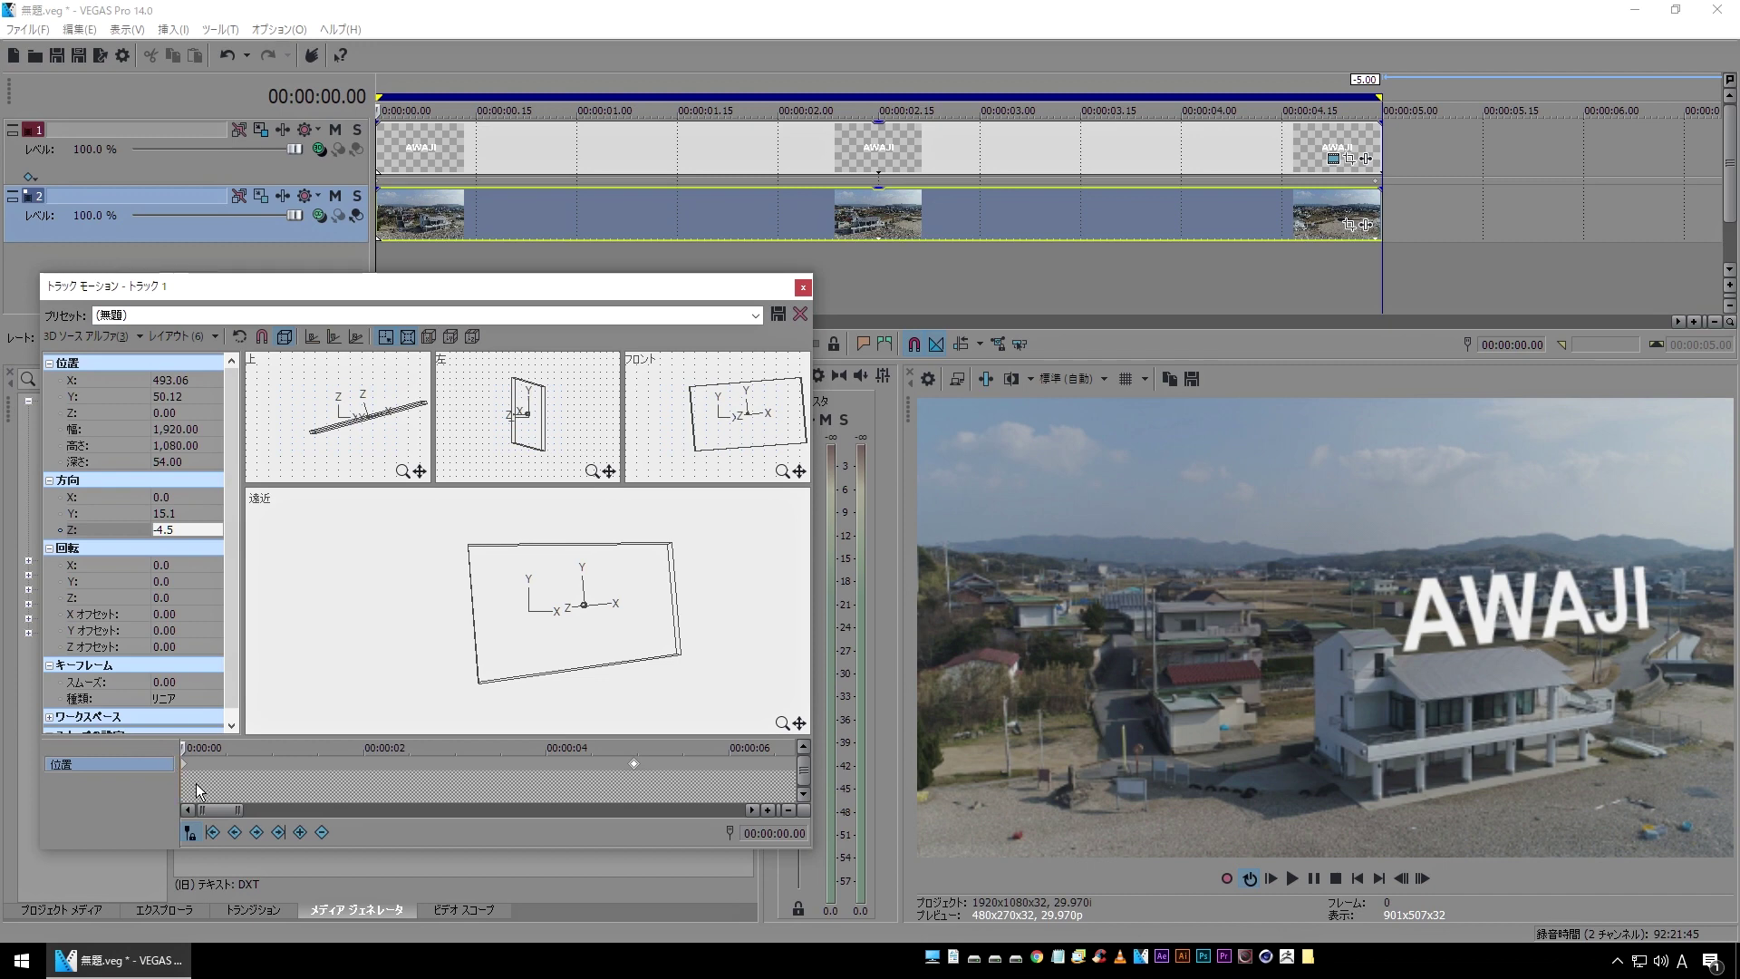
pyautogui.moveTo(194, 762); pyautogui.dragTo(637, 727)
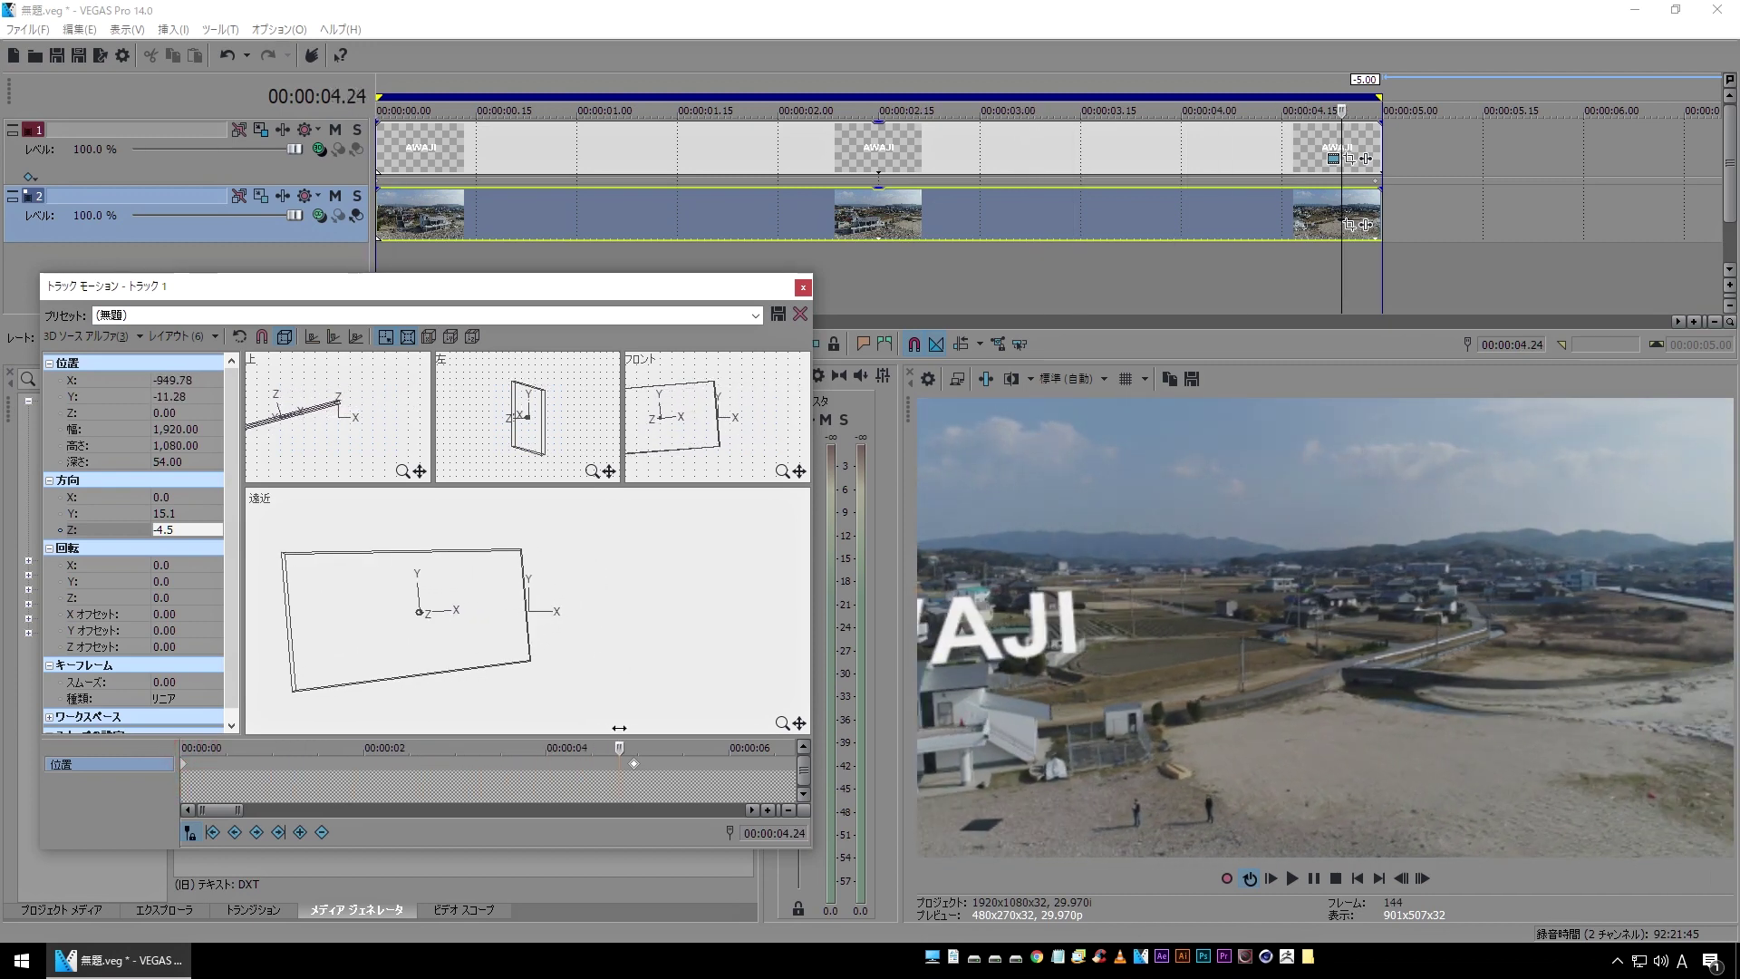
# - Shift the title's end position at the 04.29 keyframe slightly right, checking the motion in between
pyautogui.click(635, 772)
pyautogui.moveTo(410, 638); pyautogui.dragTo(413, 638)
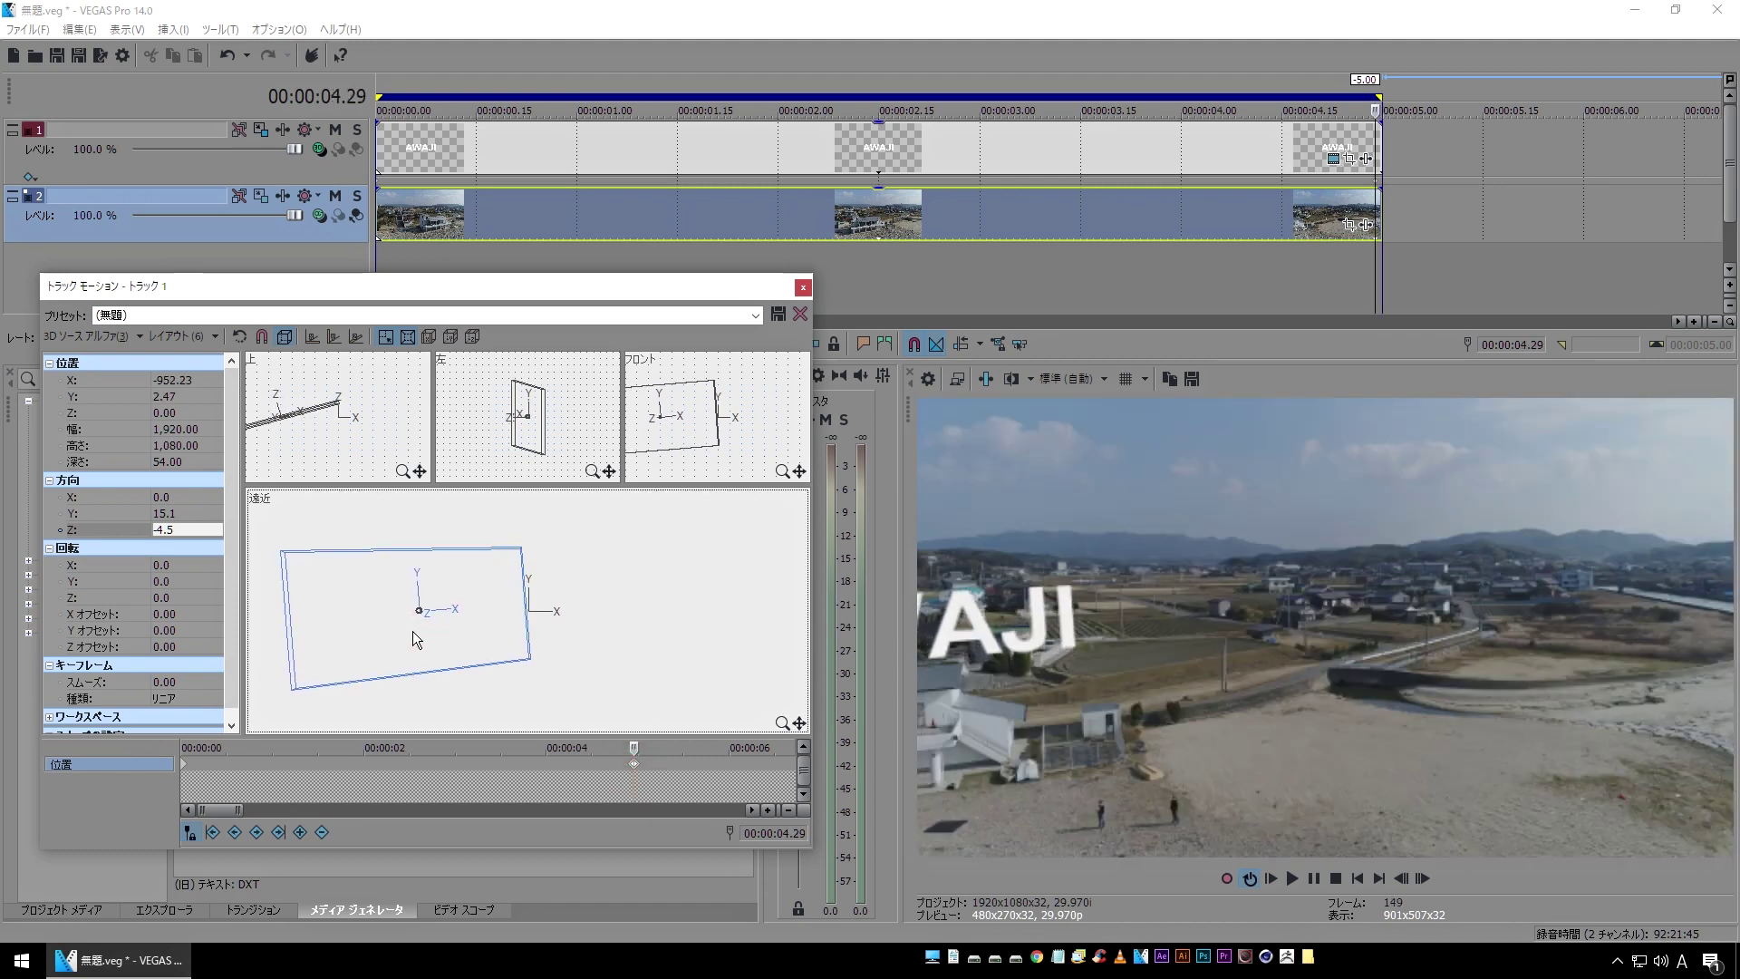
pyautogui.moveTo(633, 748); pyautogui.dragTo(615, 749)
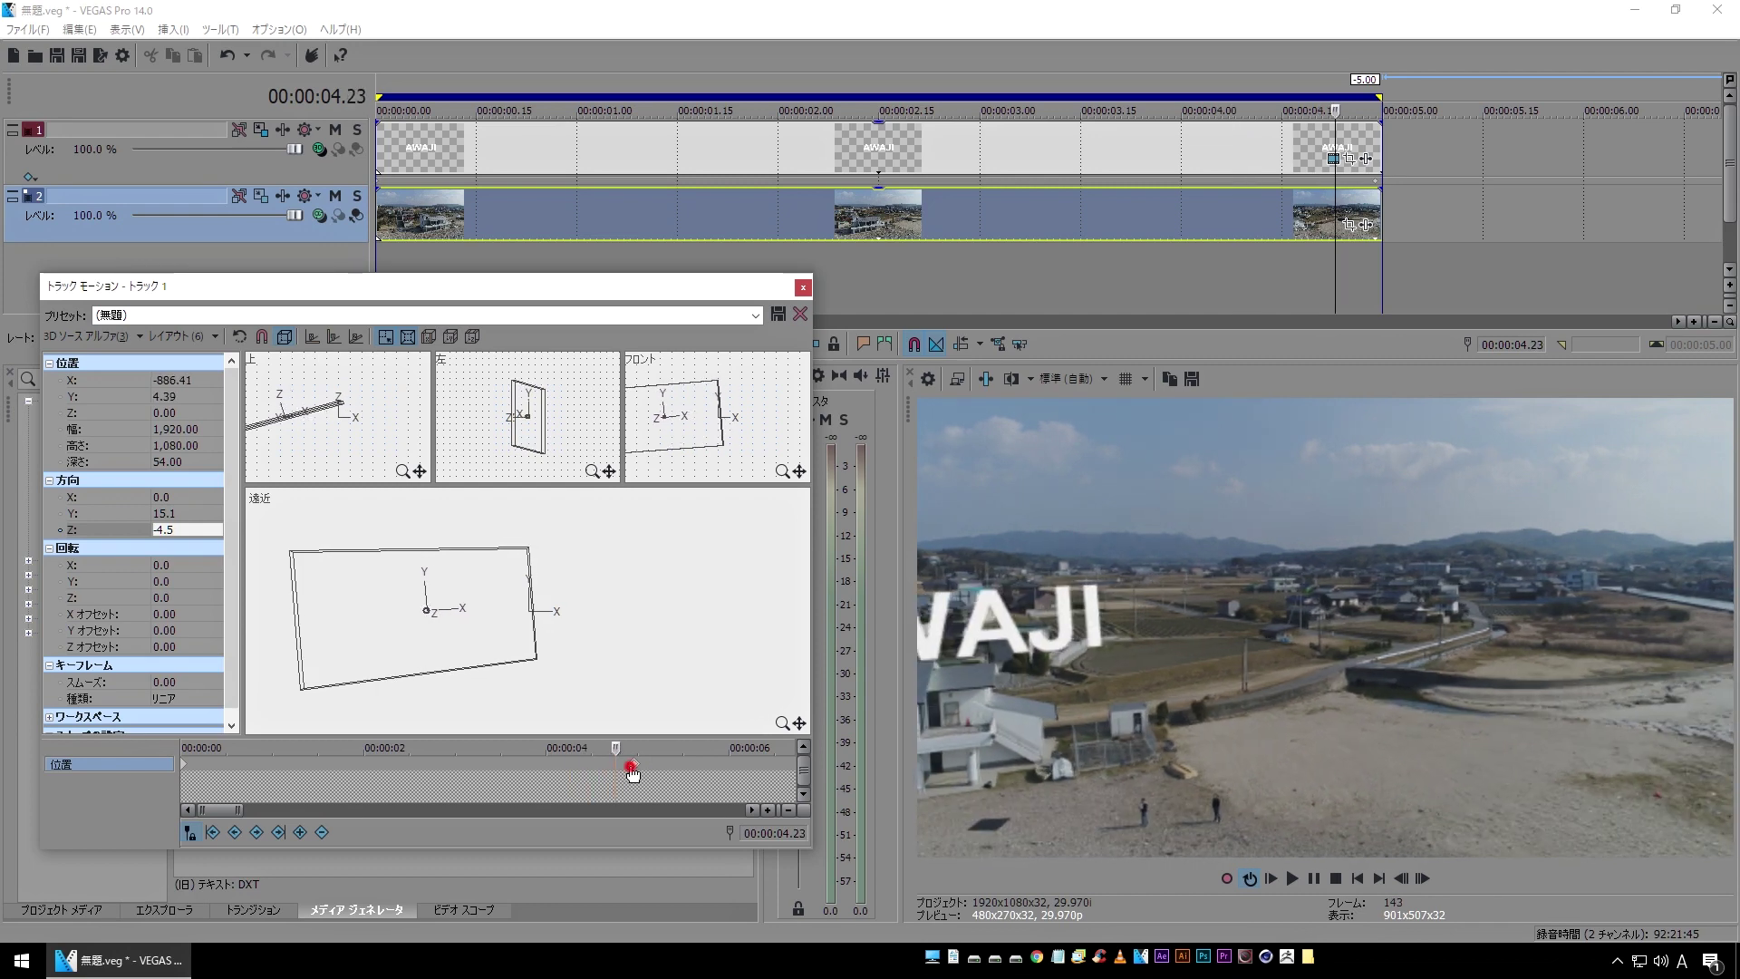
pyautogui.click(633, 772)
pyautogui.moveTo(419, 650); pyautogui.dragTo(419, 650)
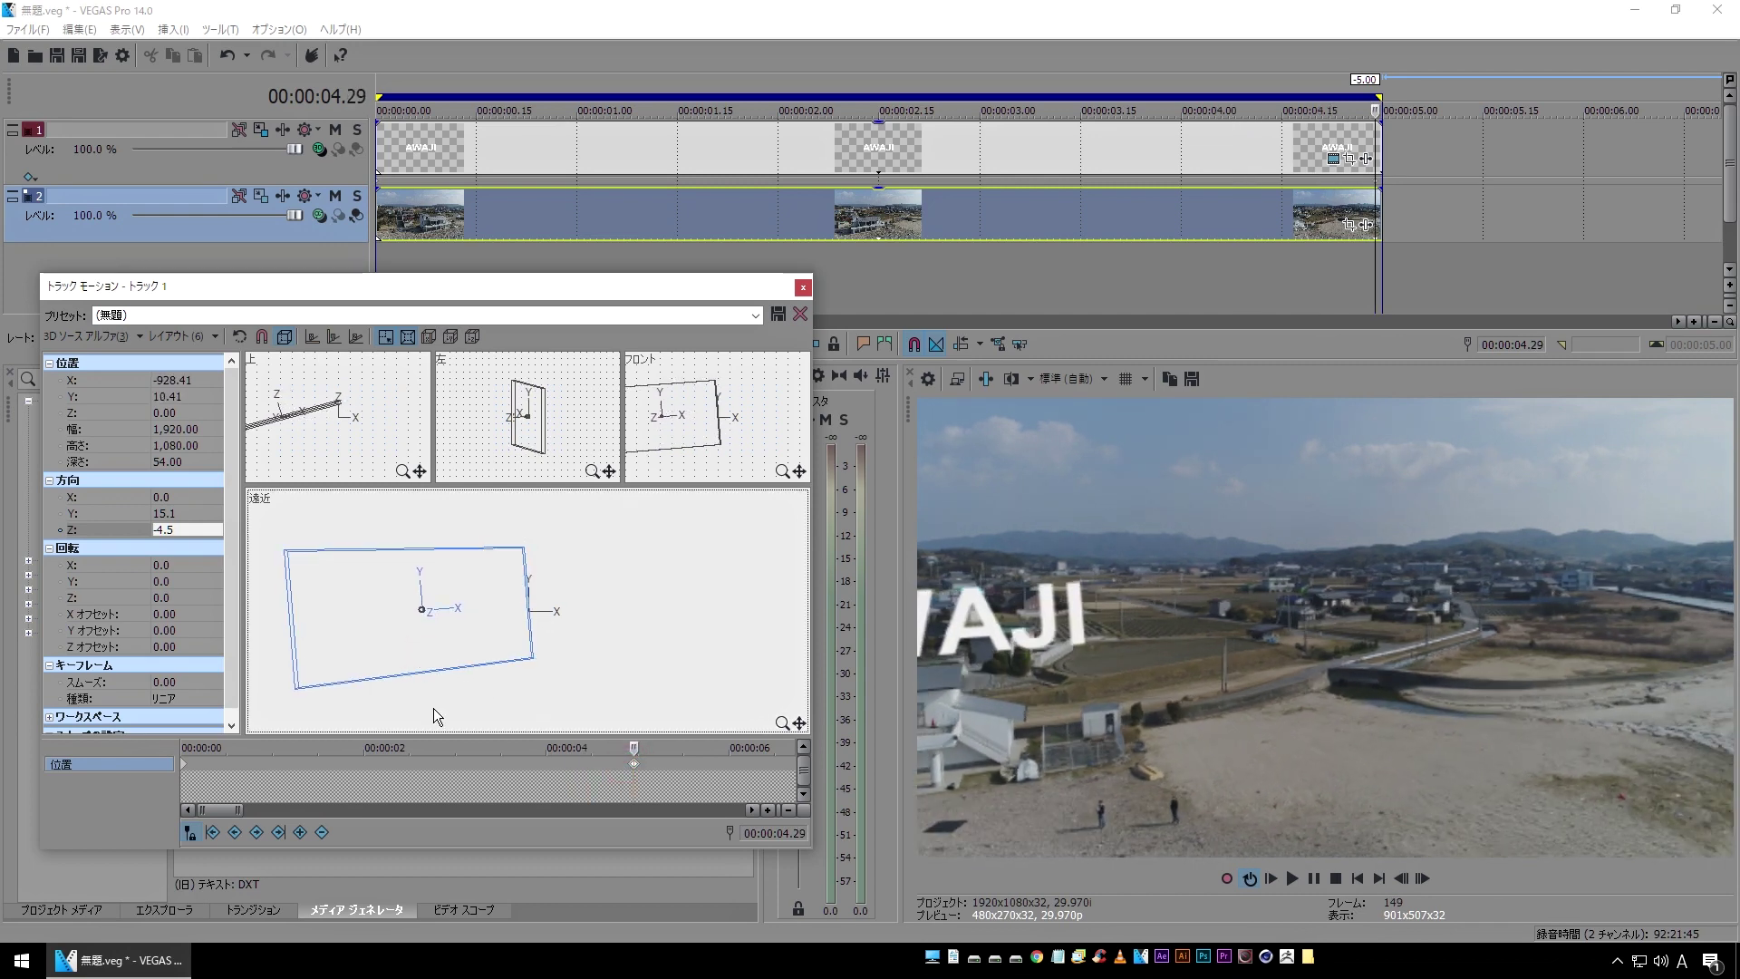
# - Scrub the keyframe timeline back to 04.00 to review AWAJI sliding off to the left
pyautogui.moveTo(633, 748)
pyautogui.mouseDown()
pyautogui.moveTo(549, 756)
pyautogui.moveTo(643, 761)
pyautogui.moveTo(530, 757)
pyautogui.mouseUp()
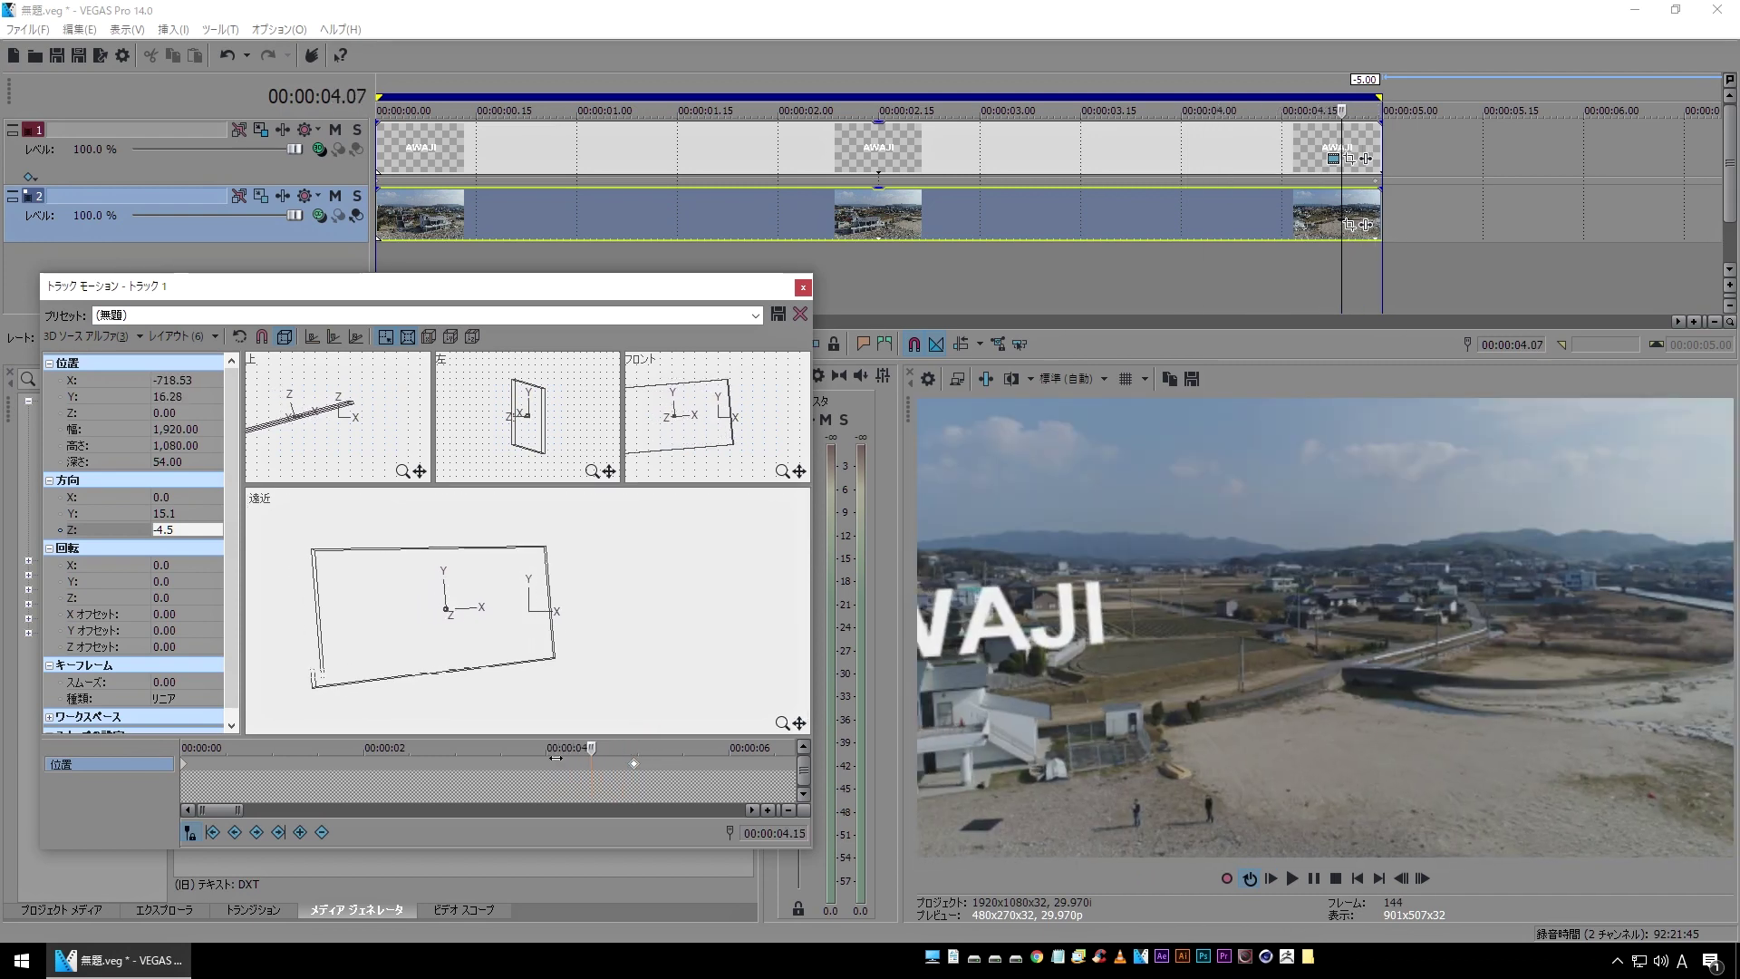
pyautogui.moveTo(531, 757)
pyautogui.mouseDown()
pyautogui.moveTo(463, 754)
pyautogui.moveTo(598, 756)
pyautogui.mouseUp()
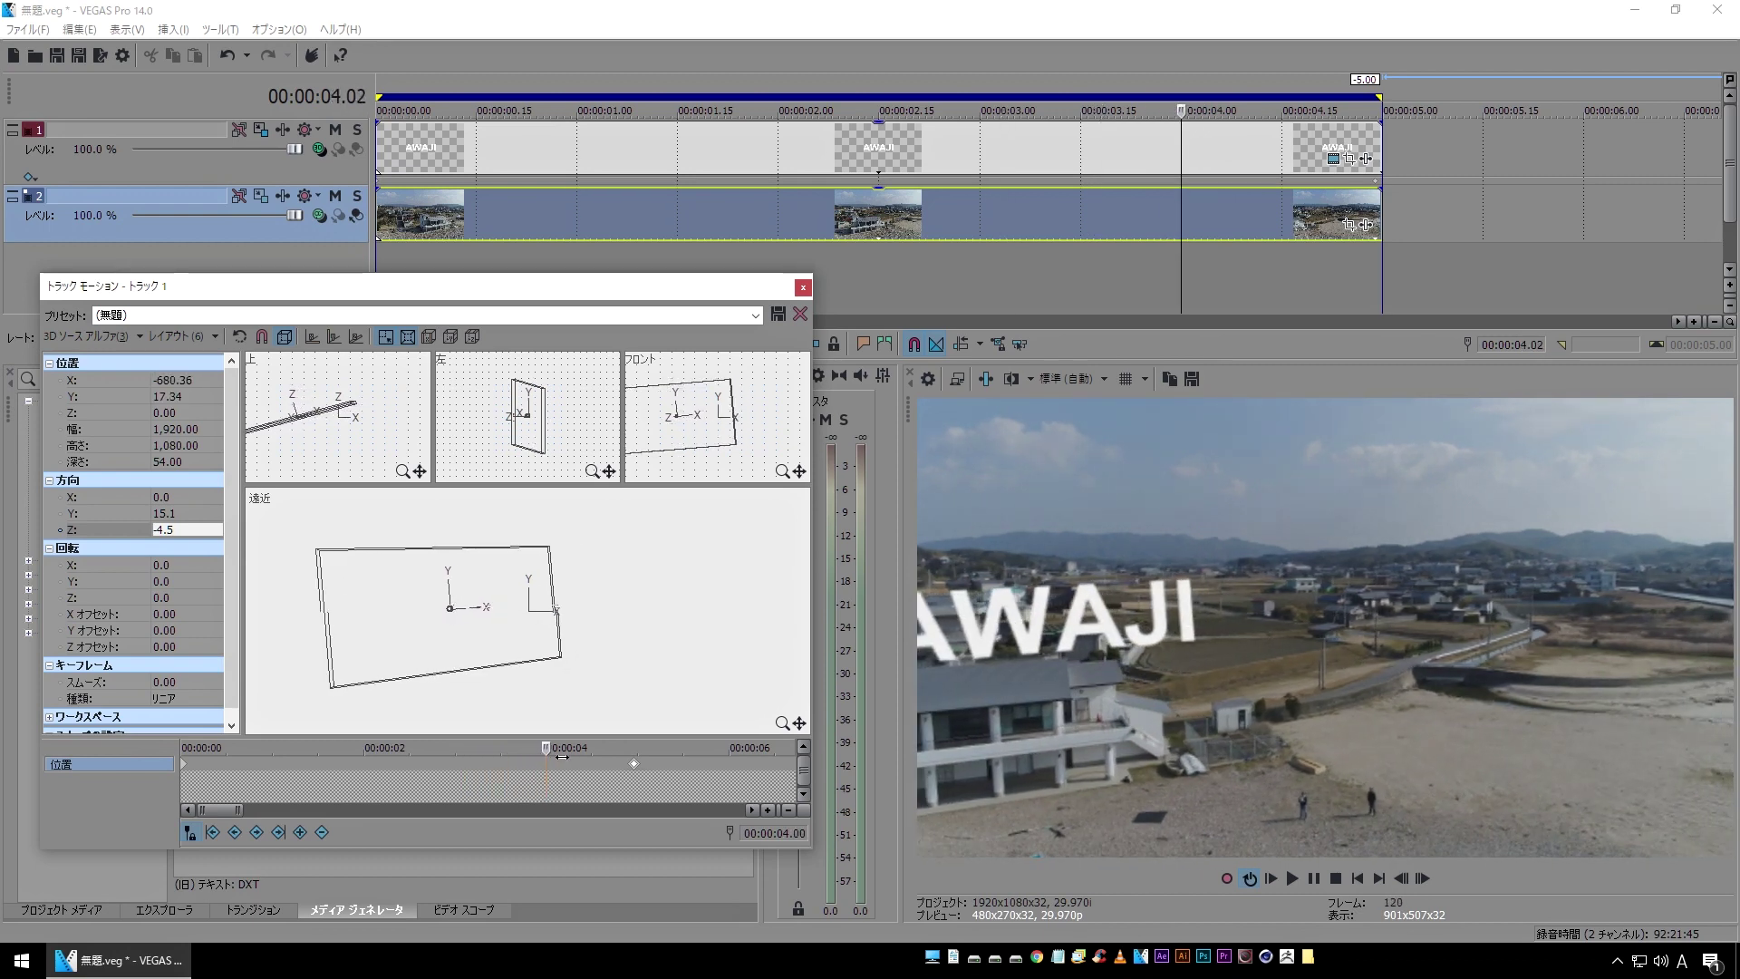
pyautogui.press('Left')
pyautogui.press('Left')
pyautogui.press('Left')
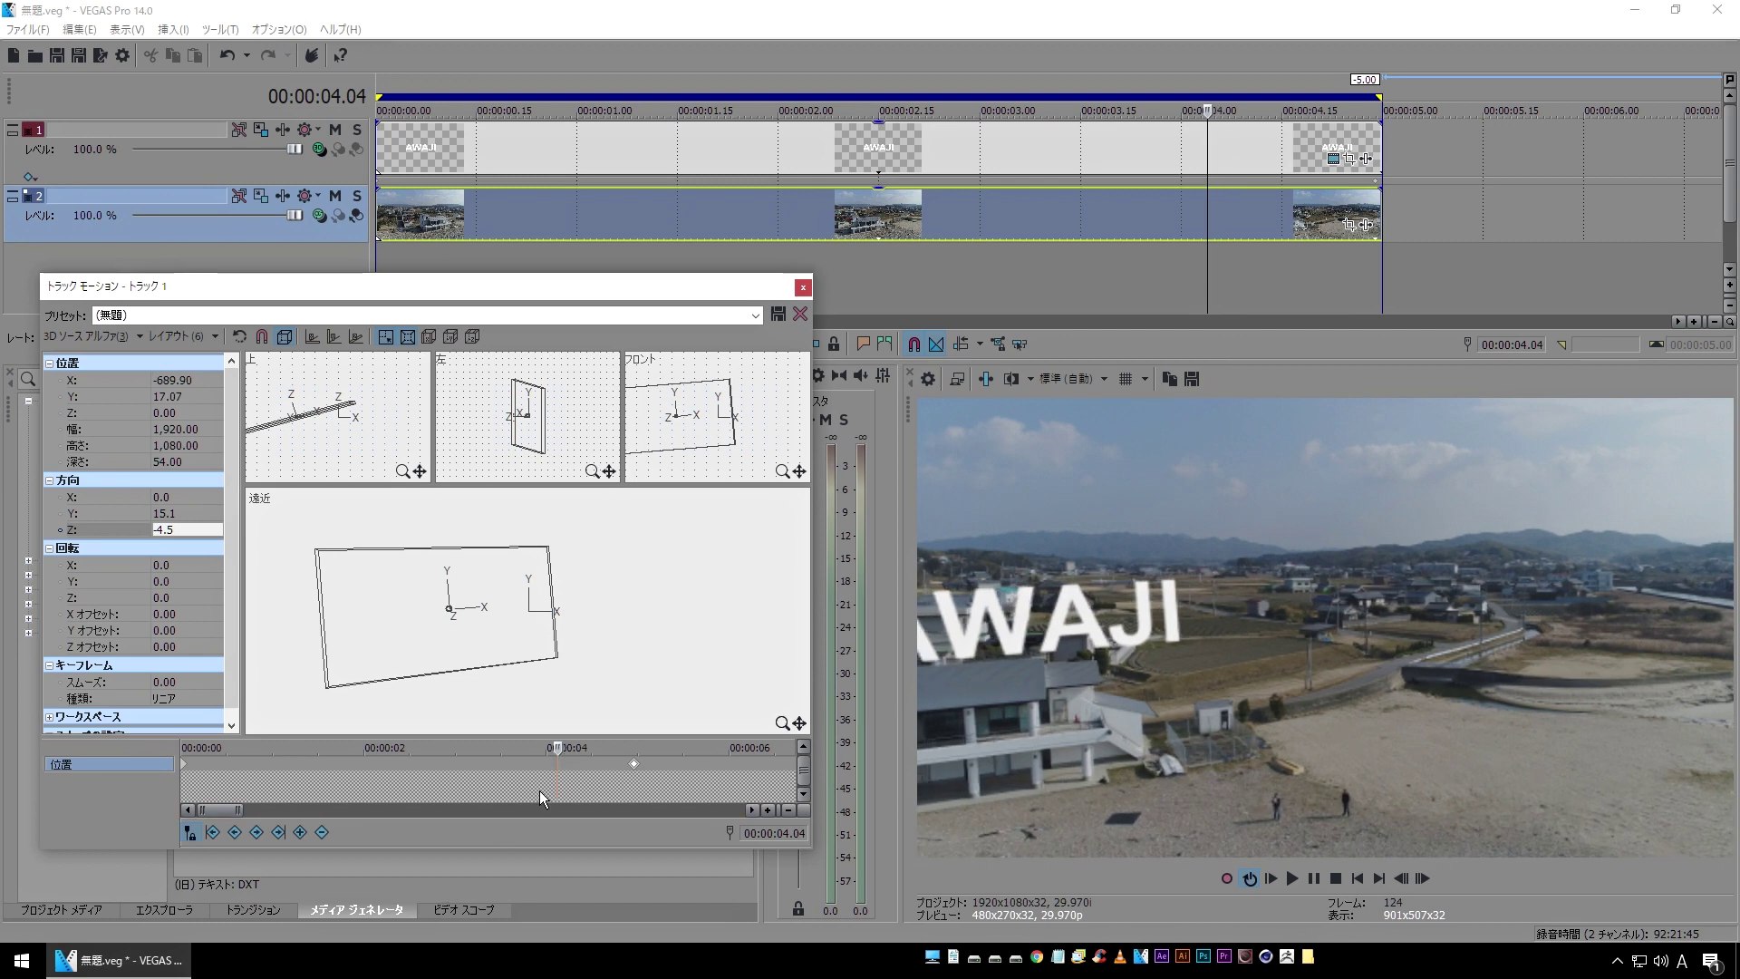
pyautogui.moveTo(557, 749)
pyautogui.mouseDown()
pyautogui.moveTo(497, 752)
pyautogui.moveTo(590, 764)
pyautogui.mouseUp()
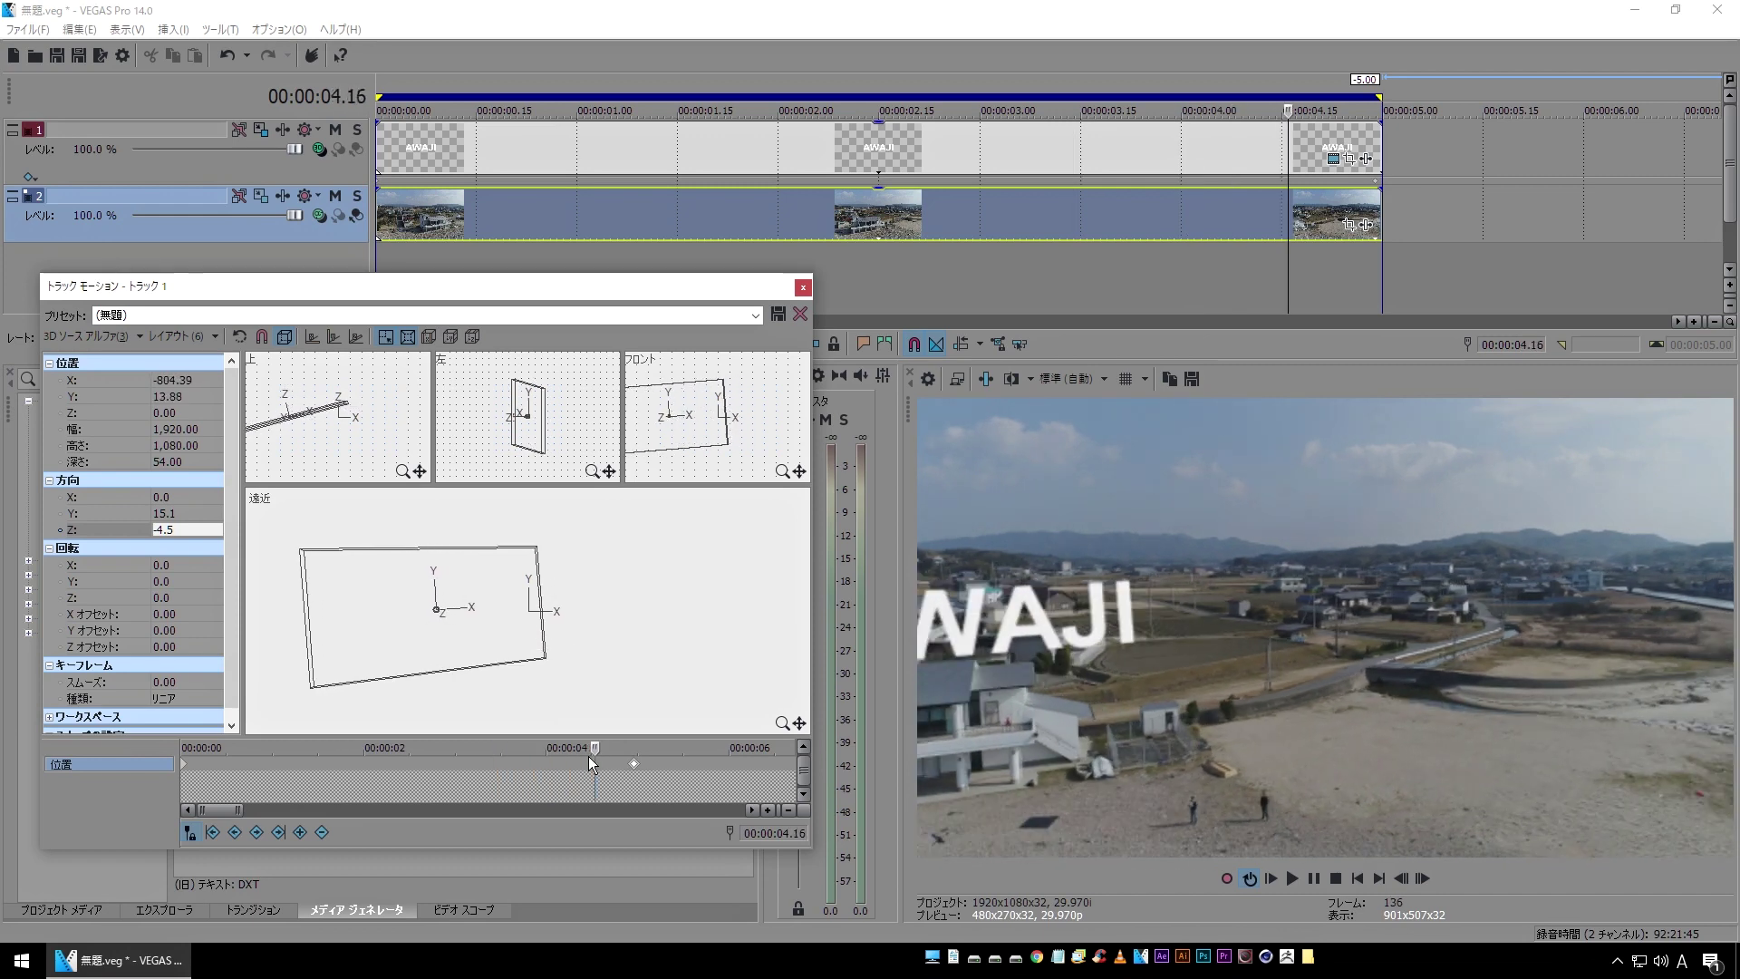
# - Lower the AWAJI title's Y orientation tilt to 9.1 at the 04.29 end keyframe
pyautogui.click(125, 513)
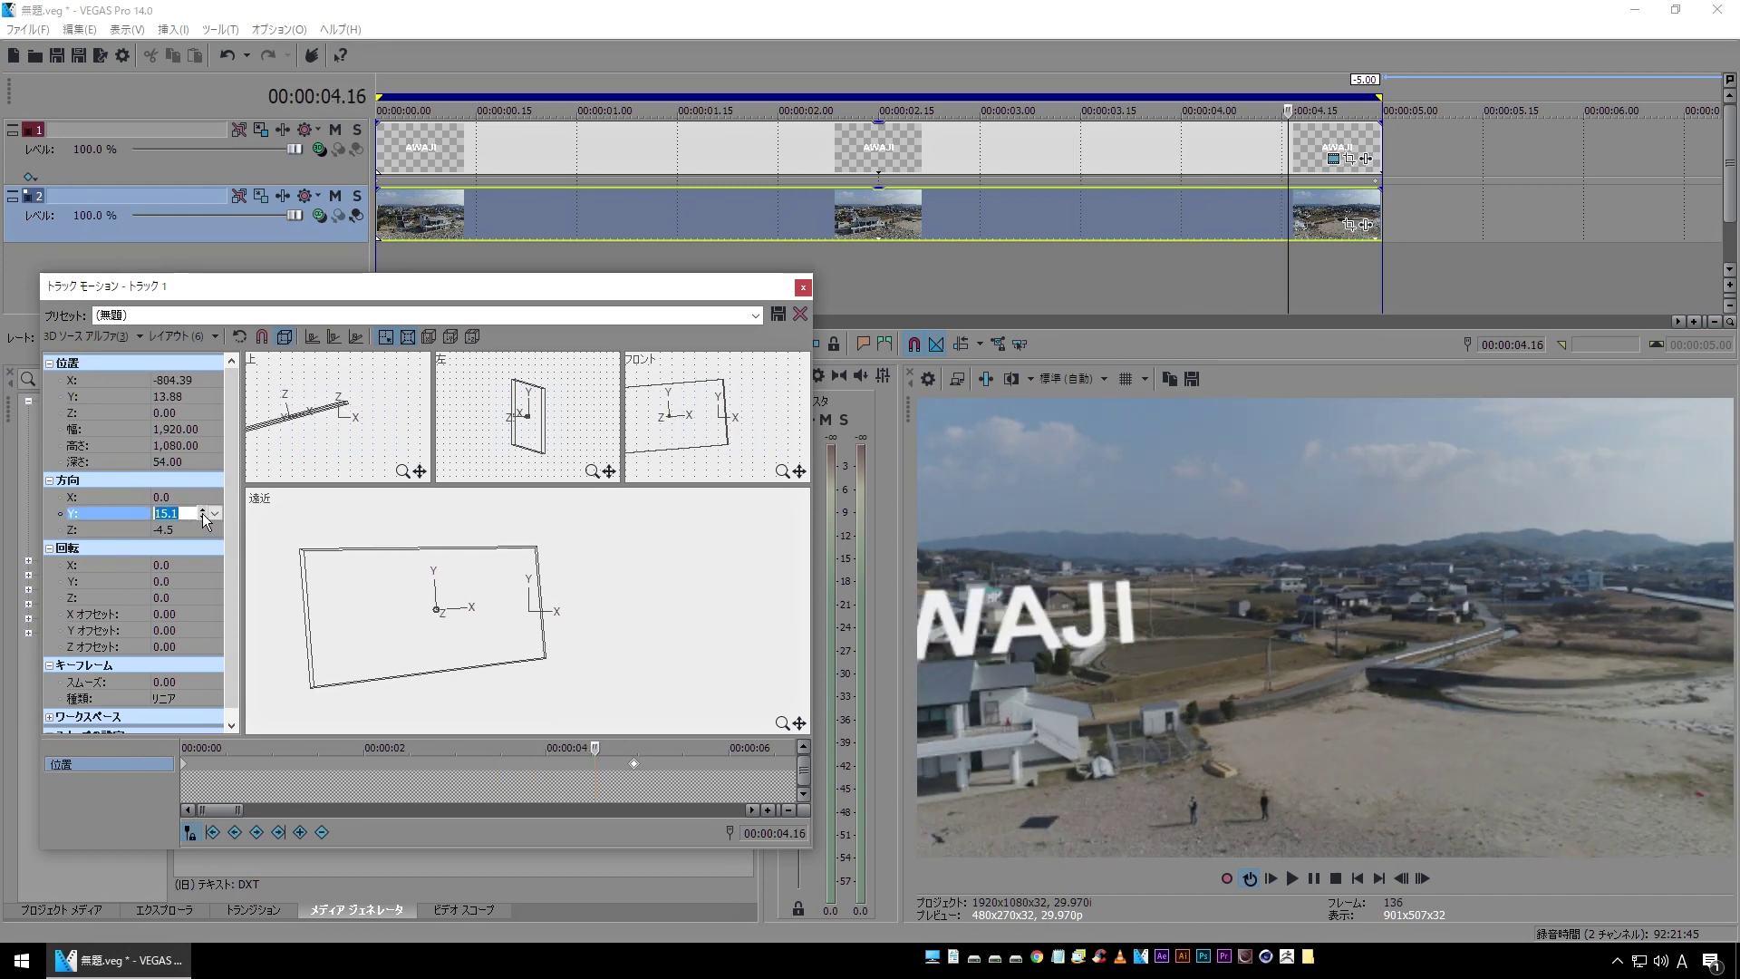
pyautogui.moveTo(202, 517); pyautogui.dragTo(202, 518)
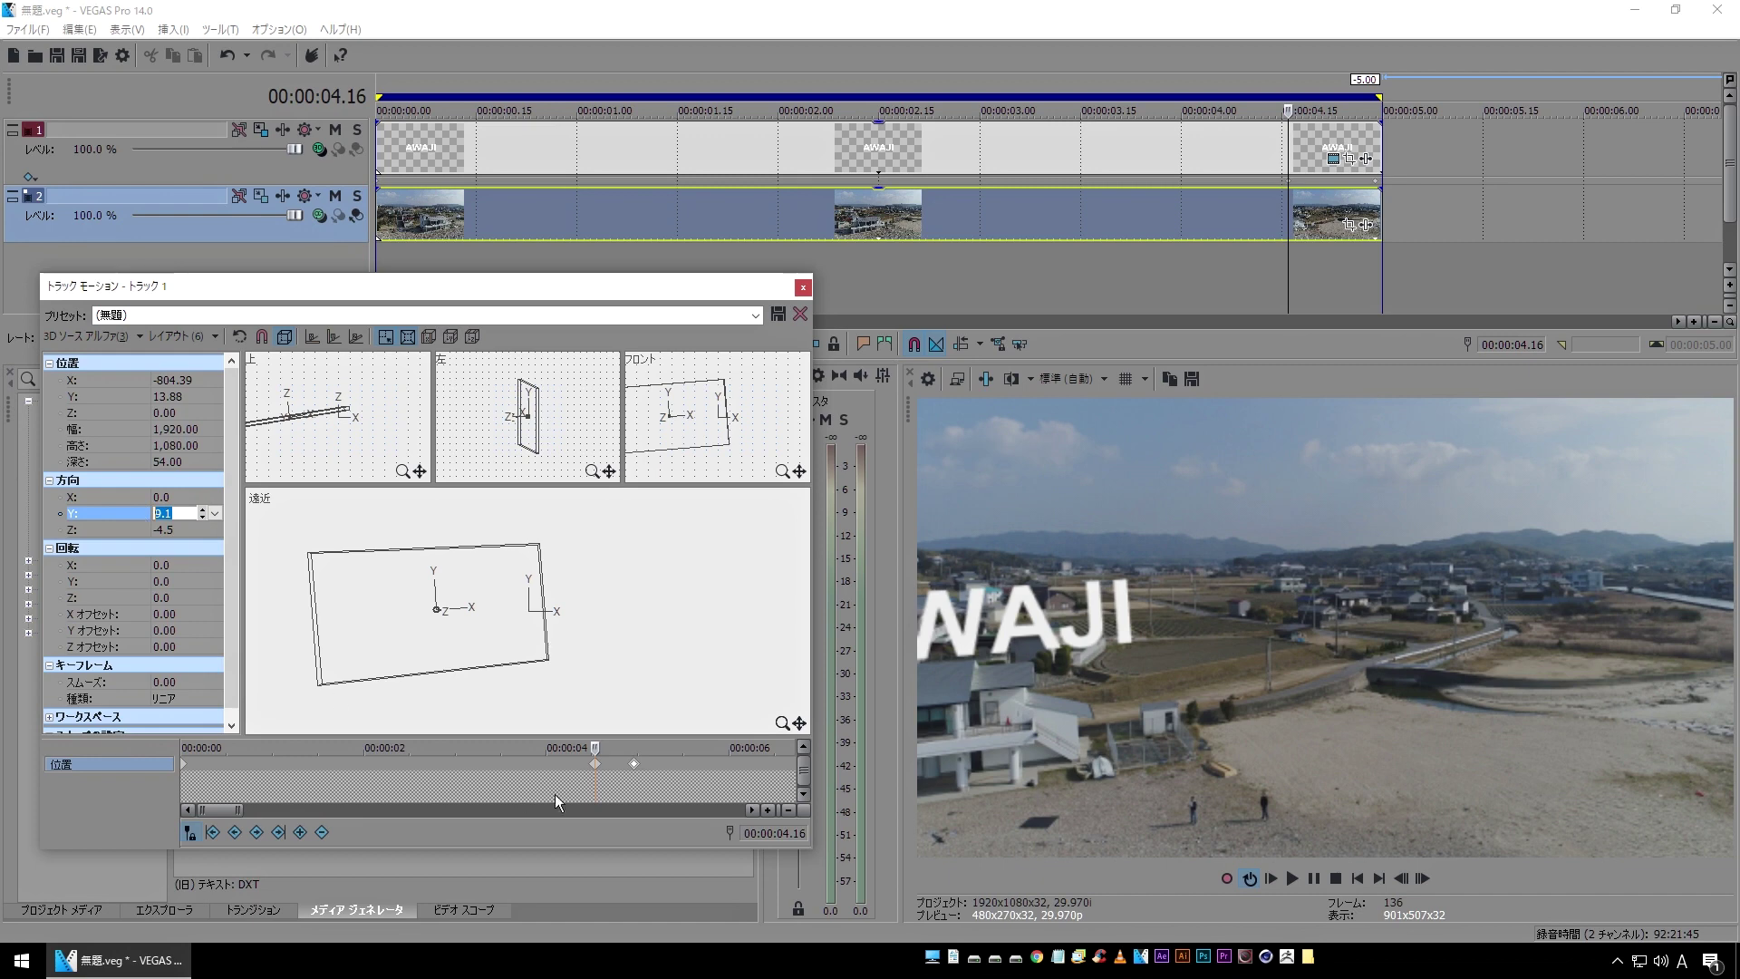
pyautogui.moveTo(598, 747)
pyautogui.mouseDown()
pyautogui.moveTo(513, 742)
pyautogui.moveTo(594, 739)
pyautogui.mouseUp()
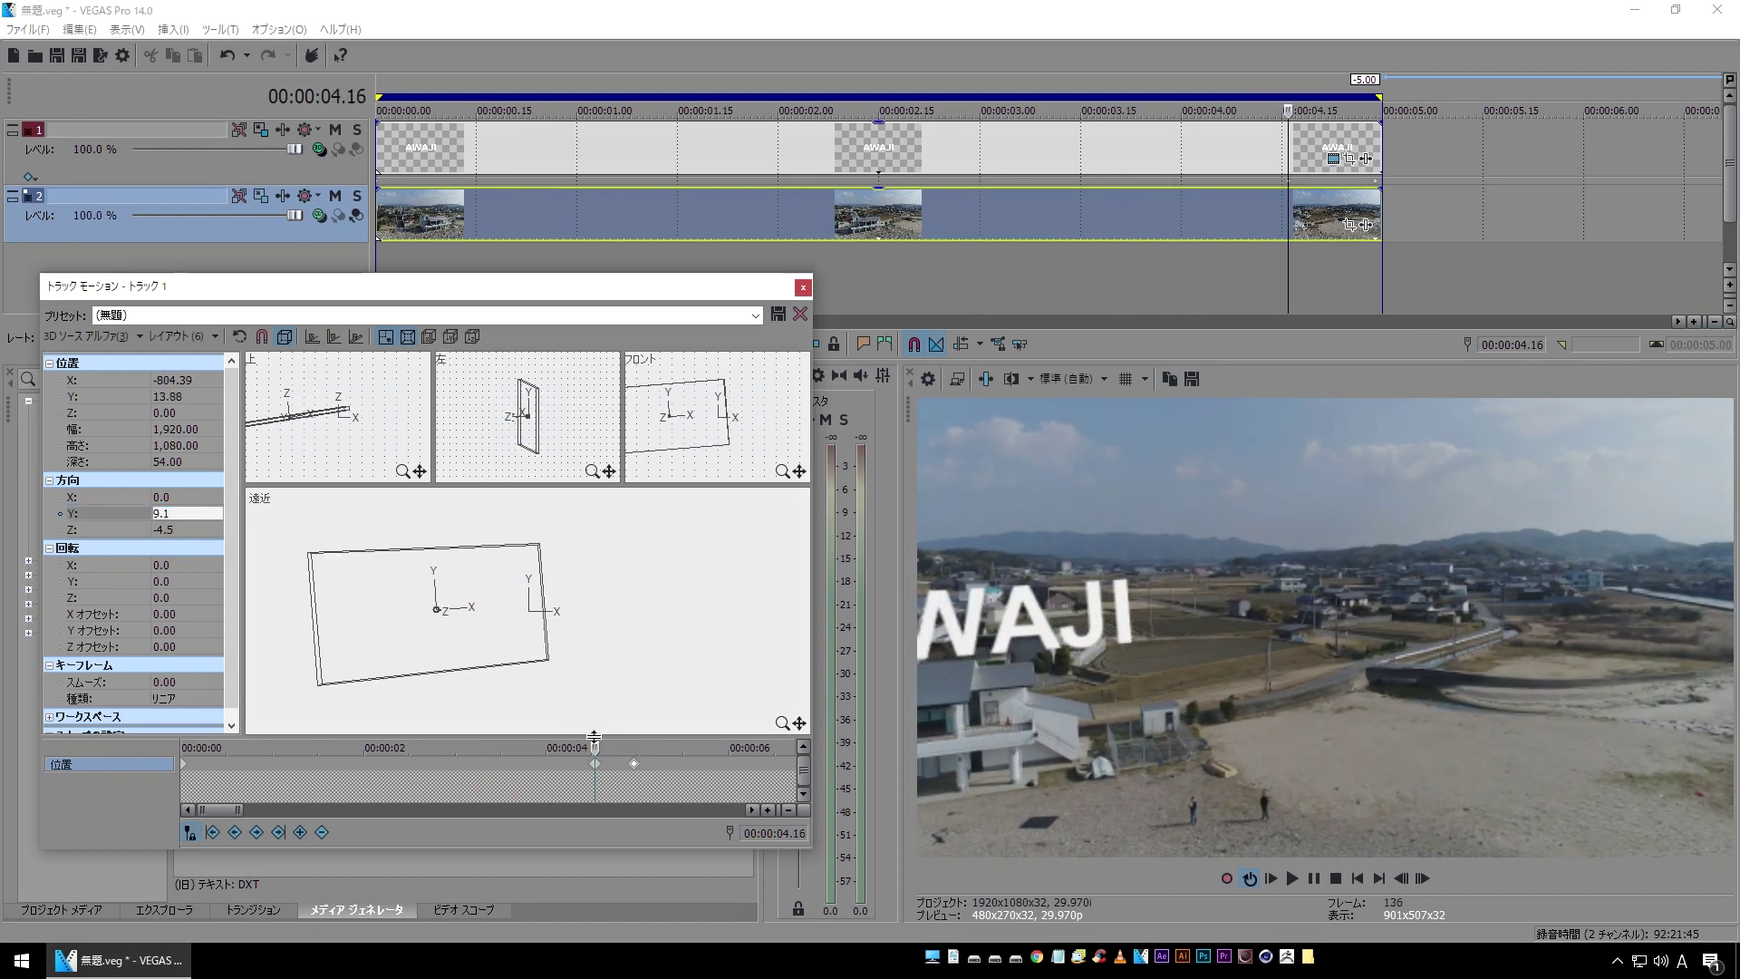
pyautogui.click(596, 776)
pyautogui.click(635, 766)
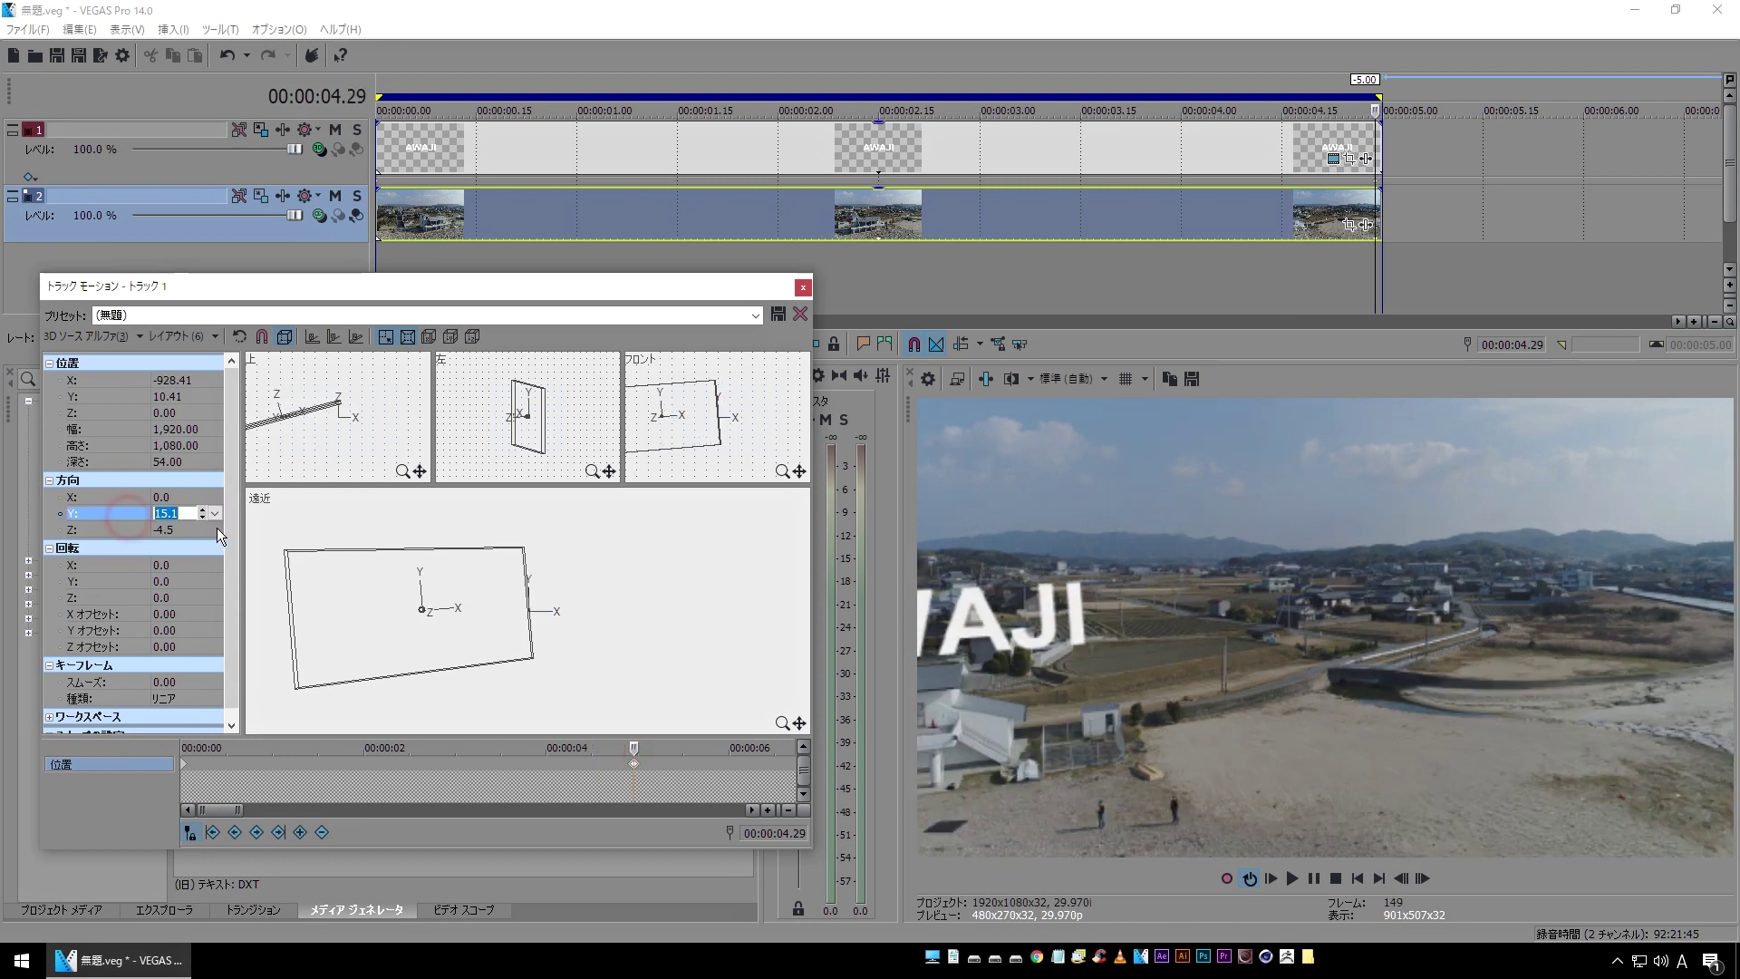
pyautogui.moveTo(203, 517); pyautogui.dragTo(309, 608)
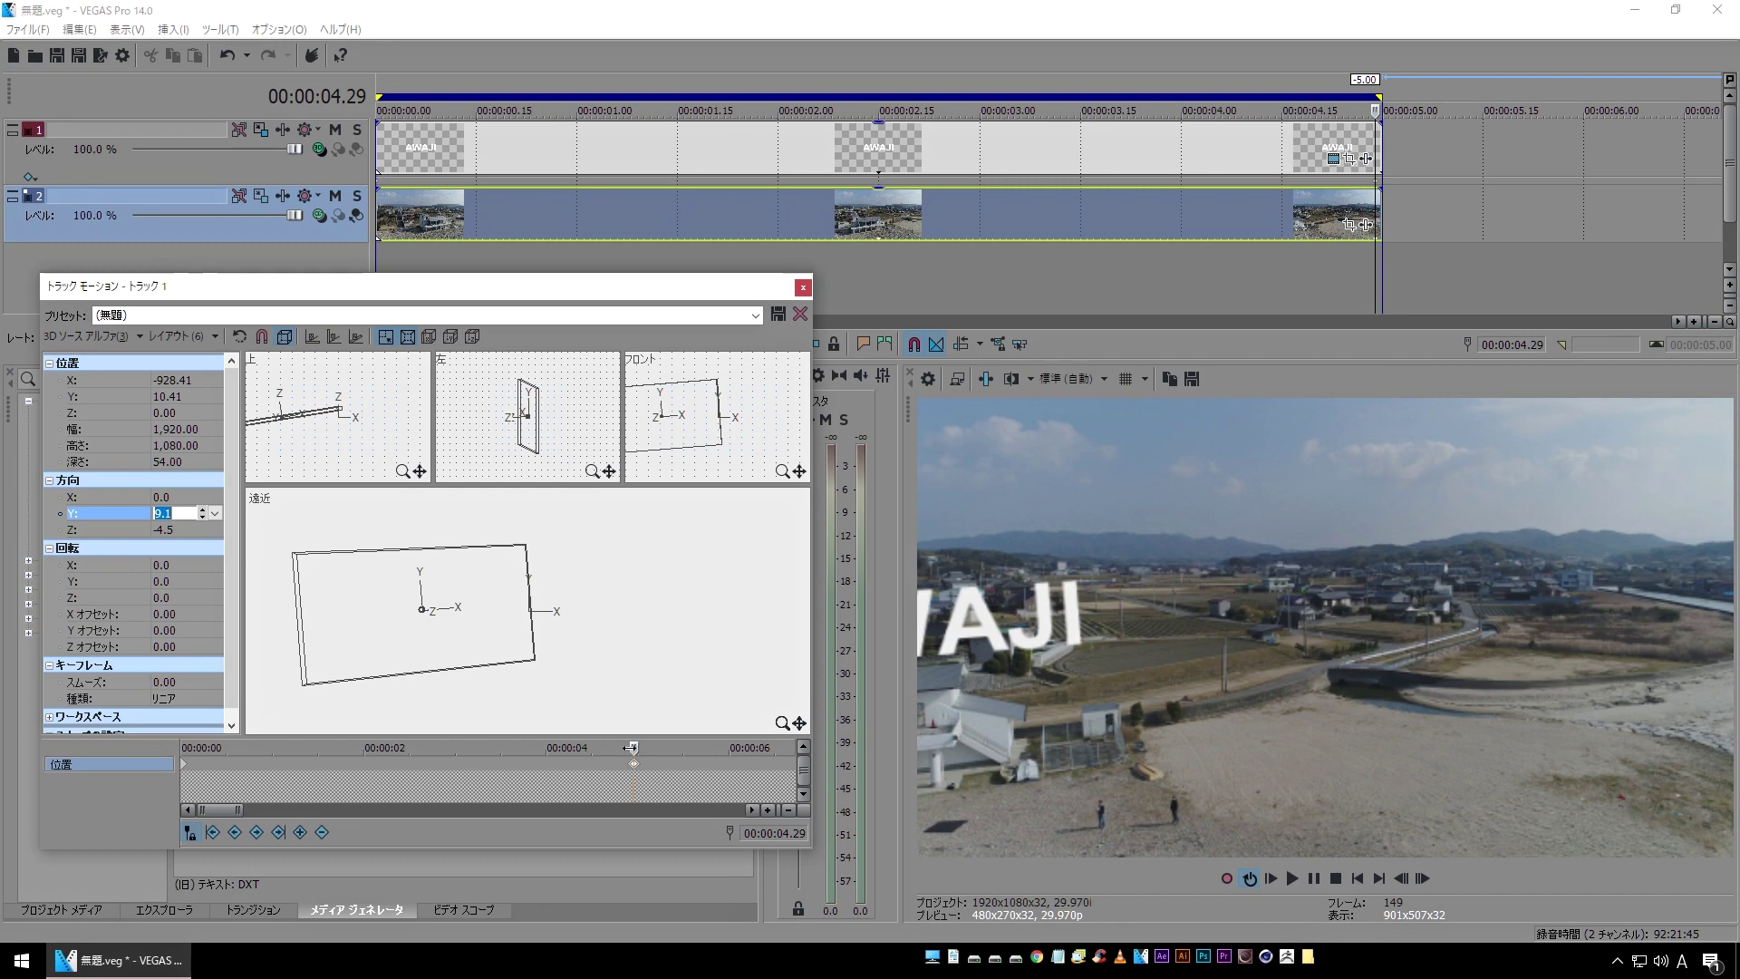
pyautogui.click(466, 762)
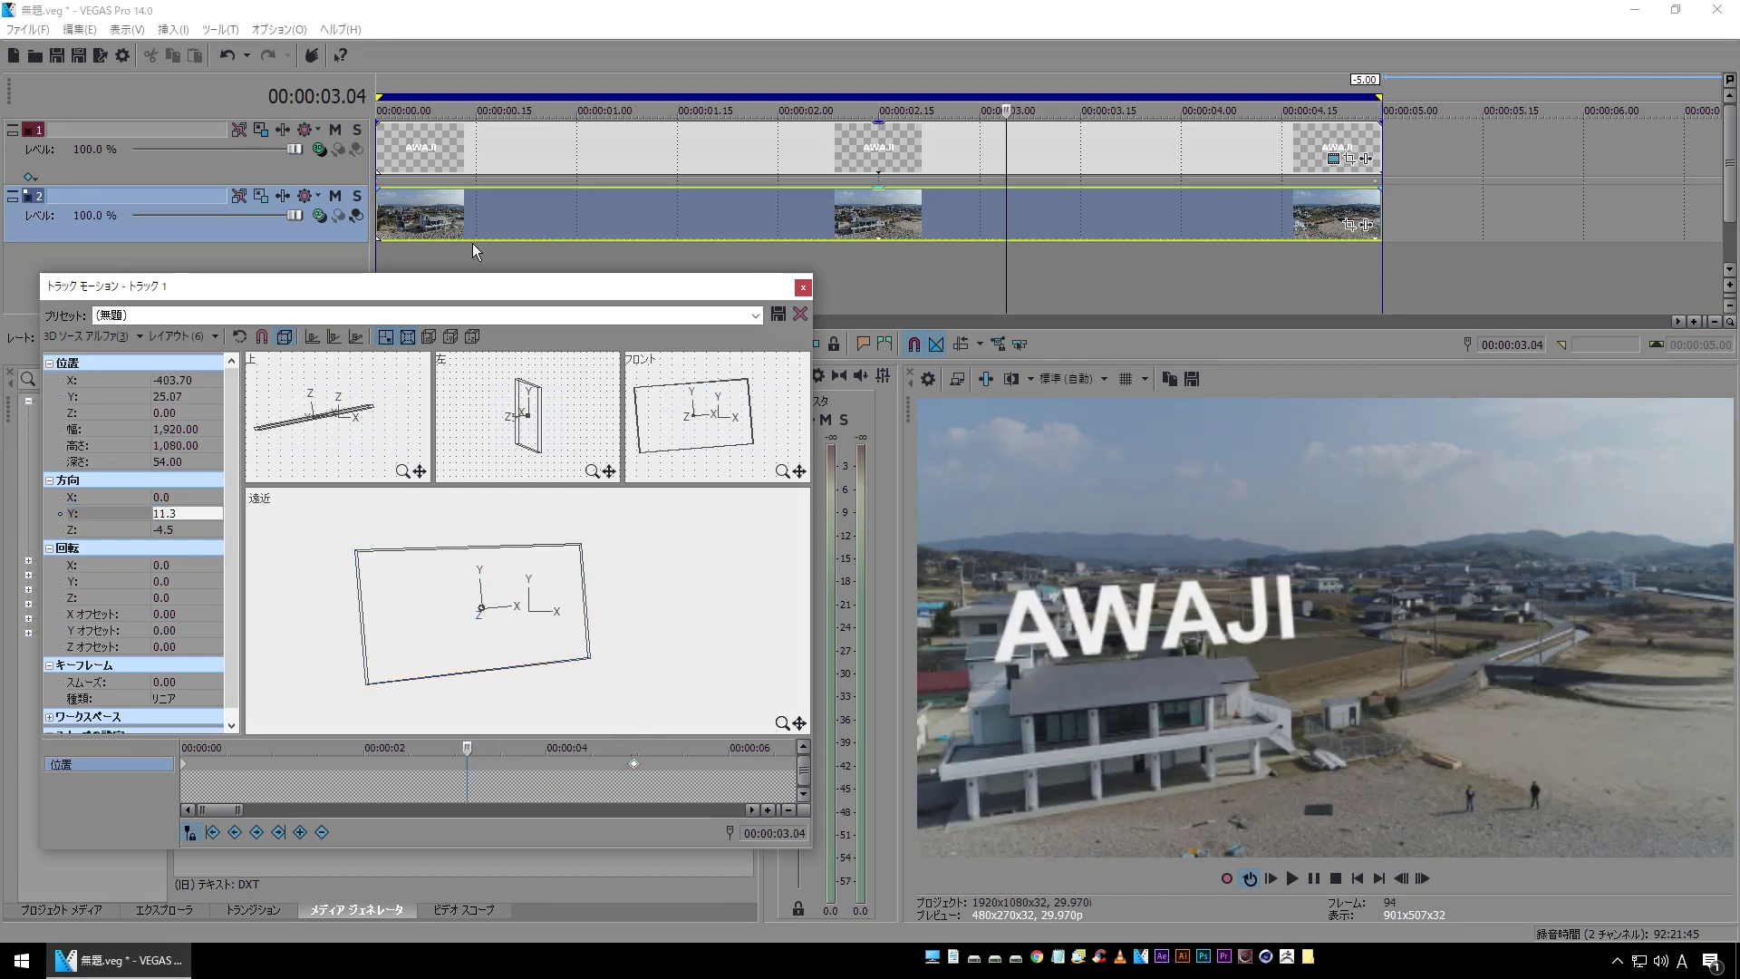
# - Play the title animation from the start on the main timeline
pyautogui.click(375, 250)
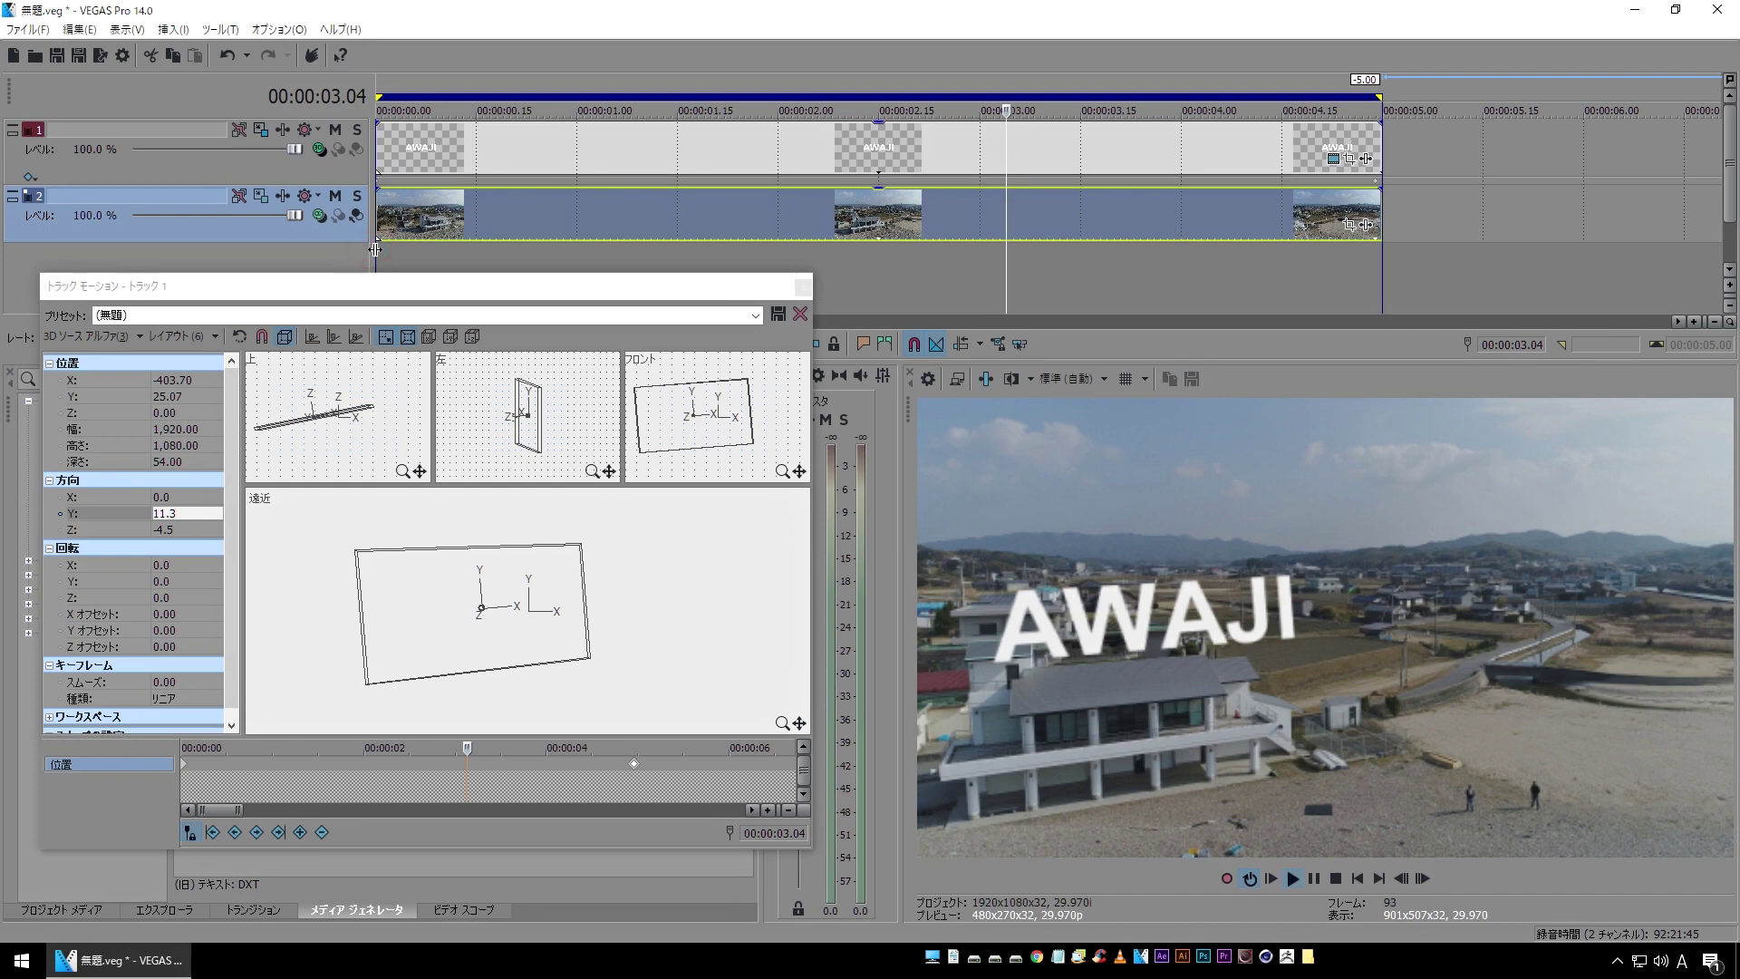
pyautogui.click(378, 256)
pyautogui.press('space')
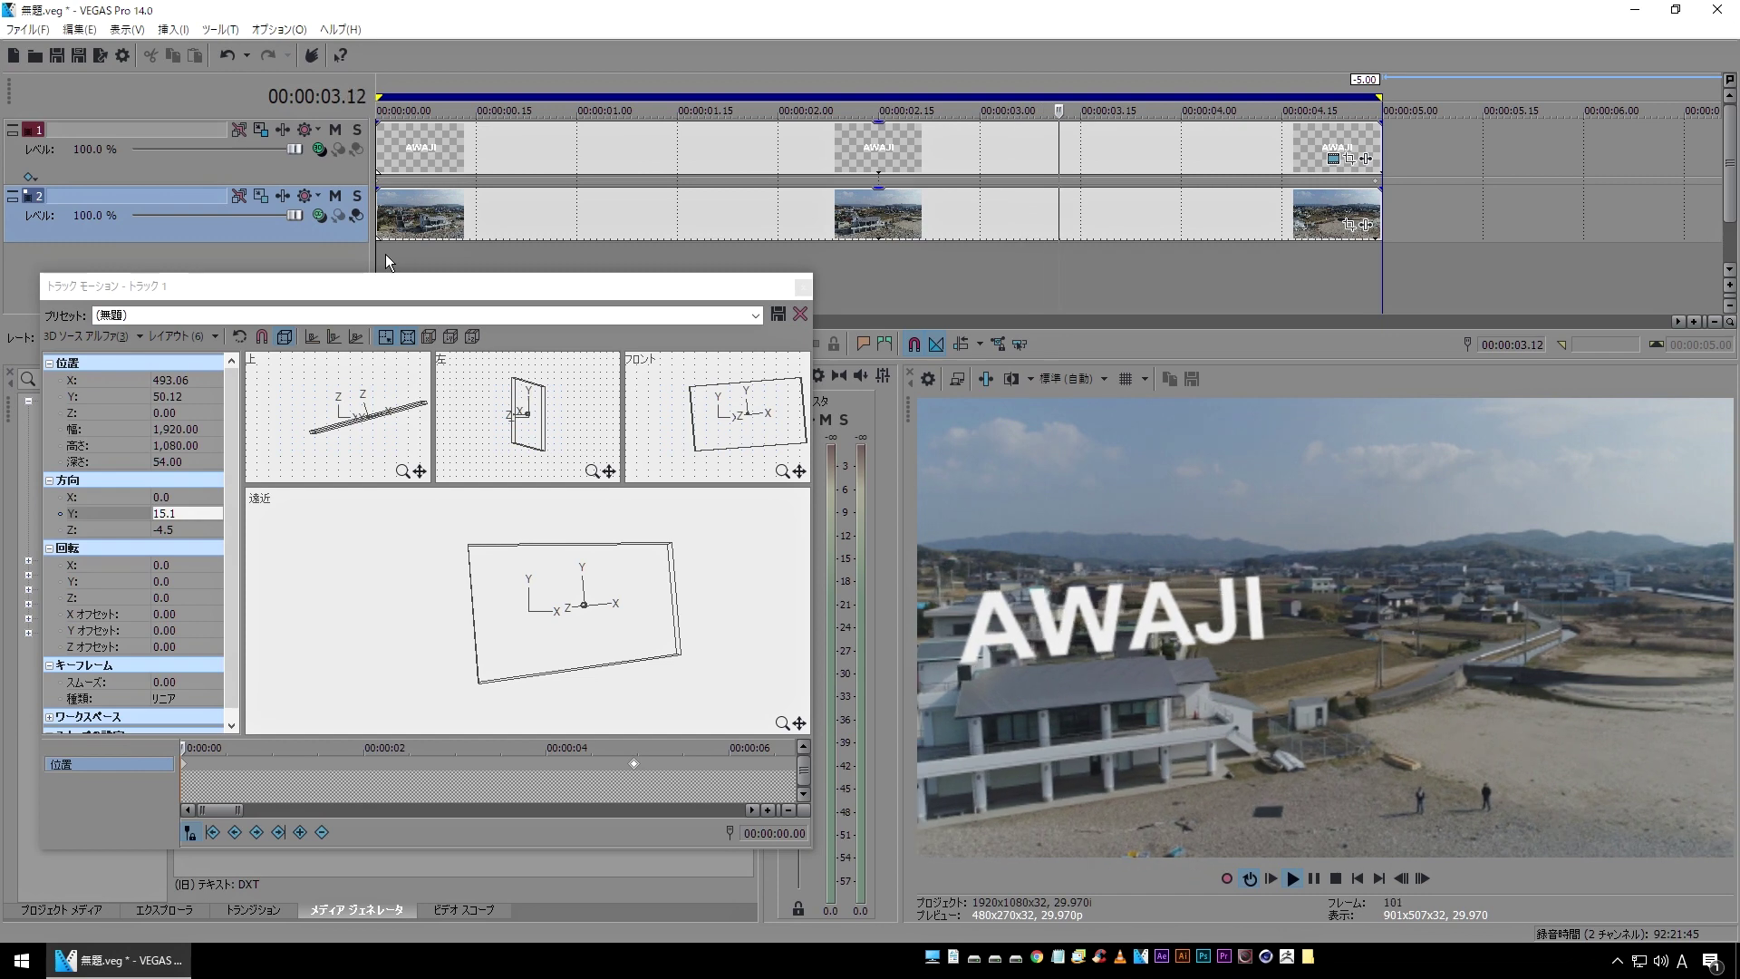
pyautogui.press('space')
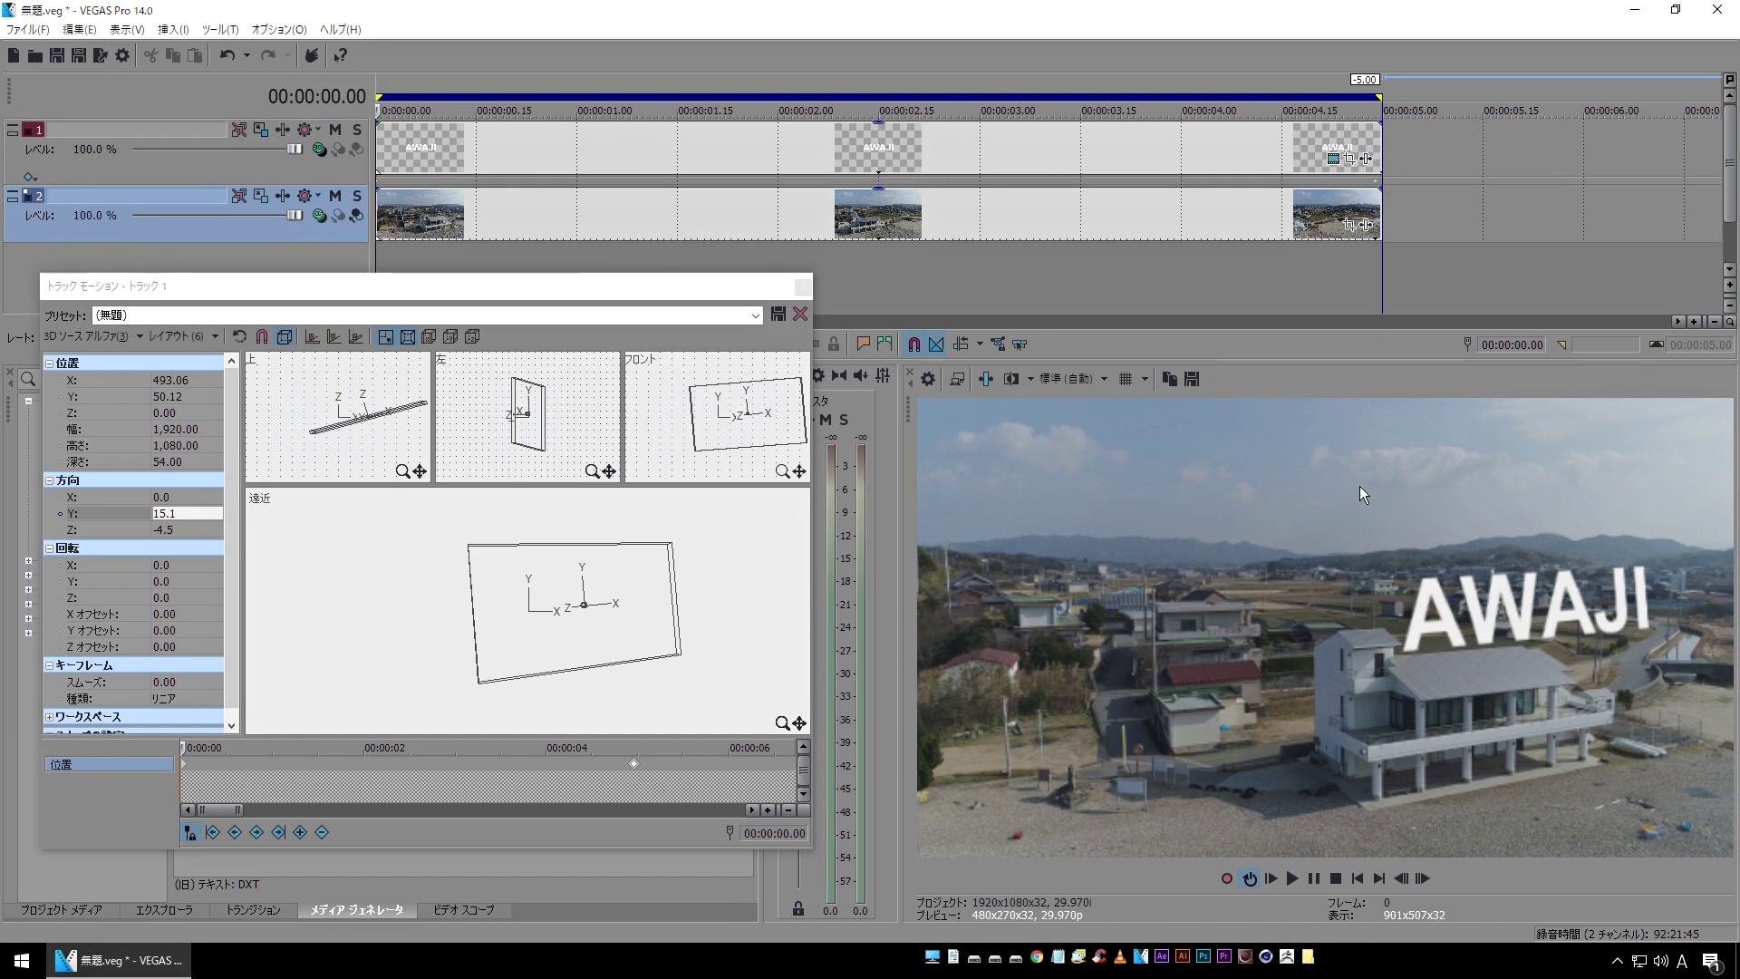
pyautogui.press('space')
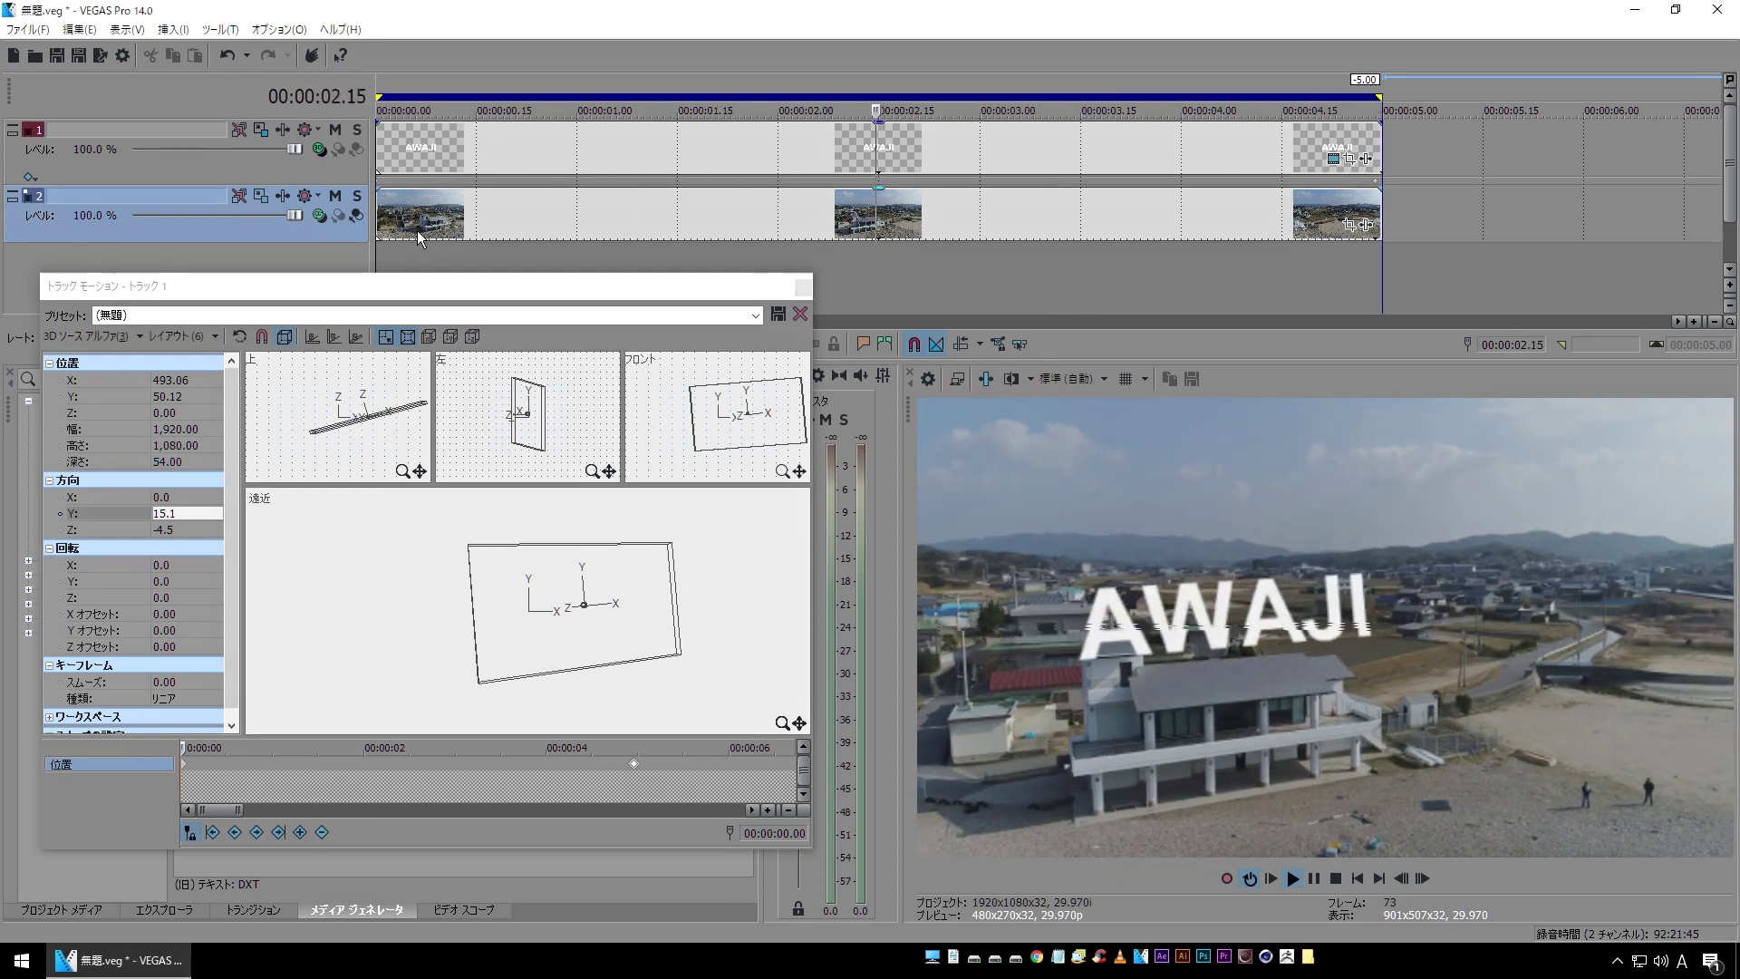
# - Add position keyframes at 00.18, 01.10 and 01.28, nudging the title slightly right
pyautogui.click(118, 758)
pyautogui.press('space')
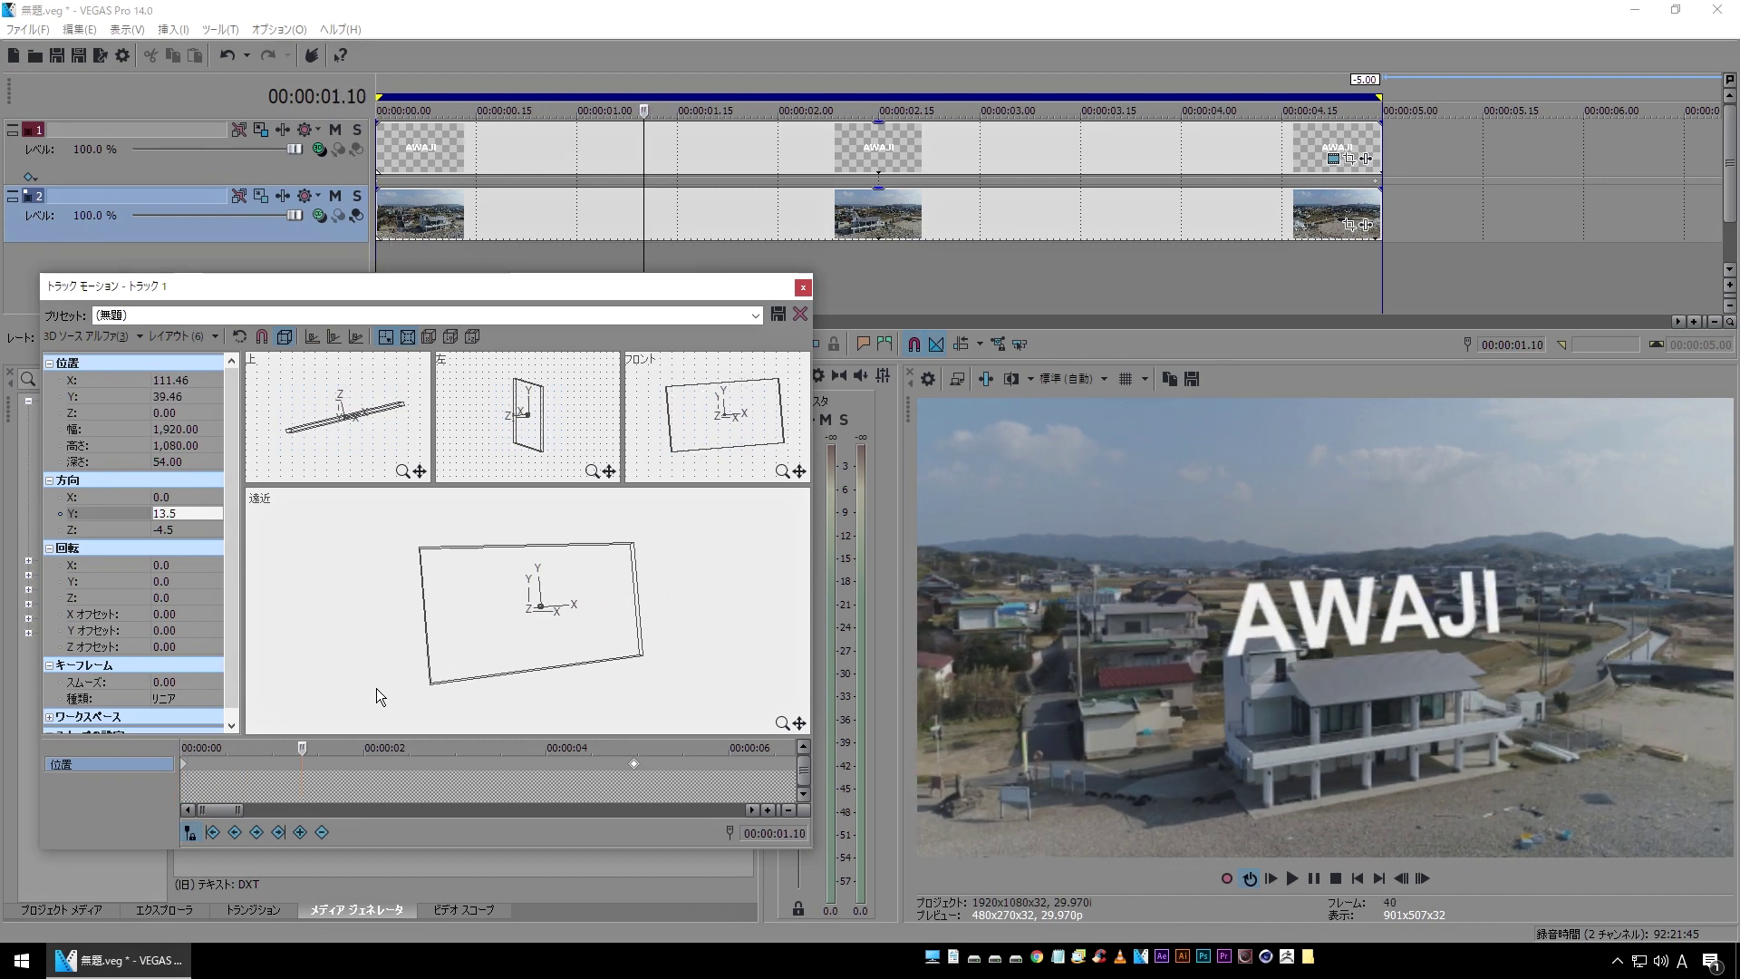
pyautogui.moveTo(505, 634); pyautogui.dragTo(517, 634)
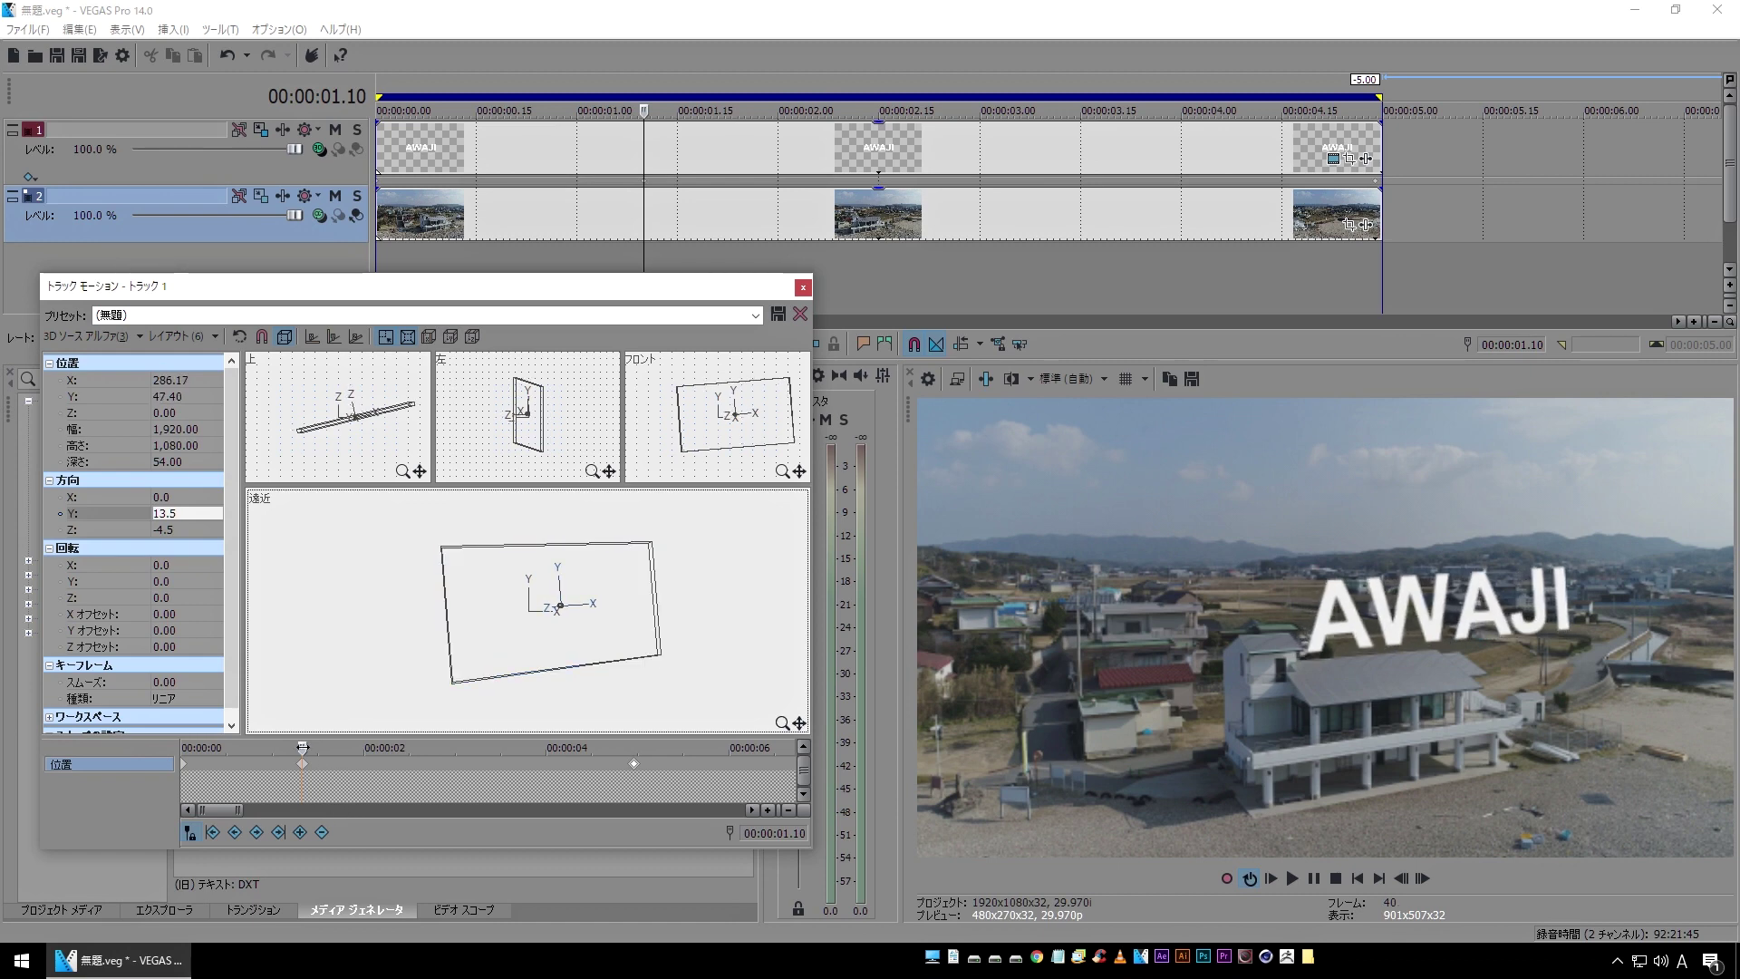
pyautogui.moveTo(303, 747); pyautogui.dragTo(235, 748)
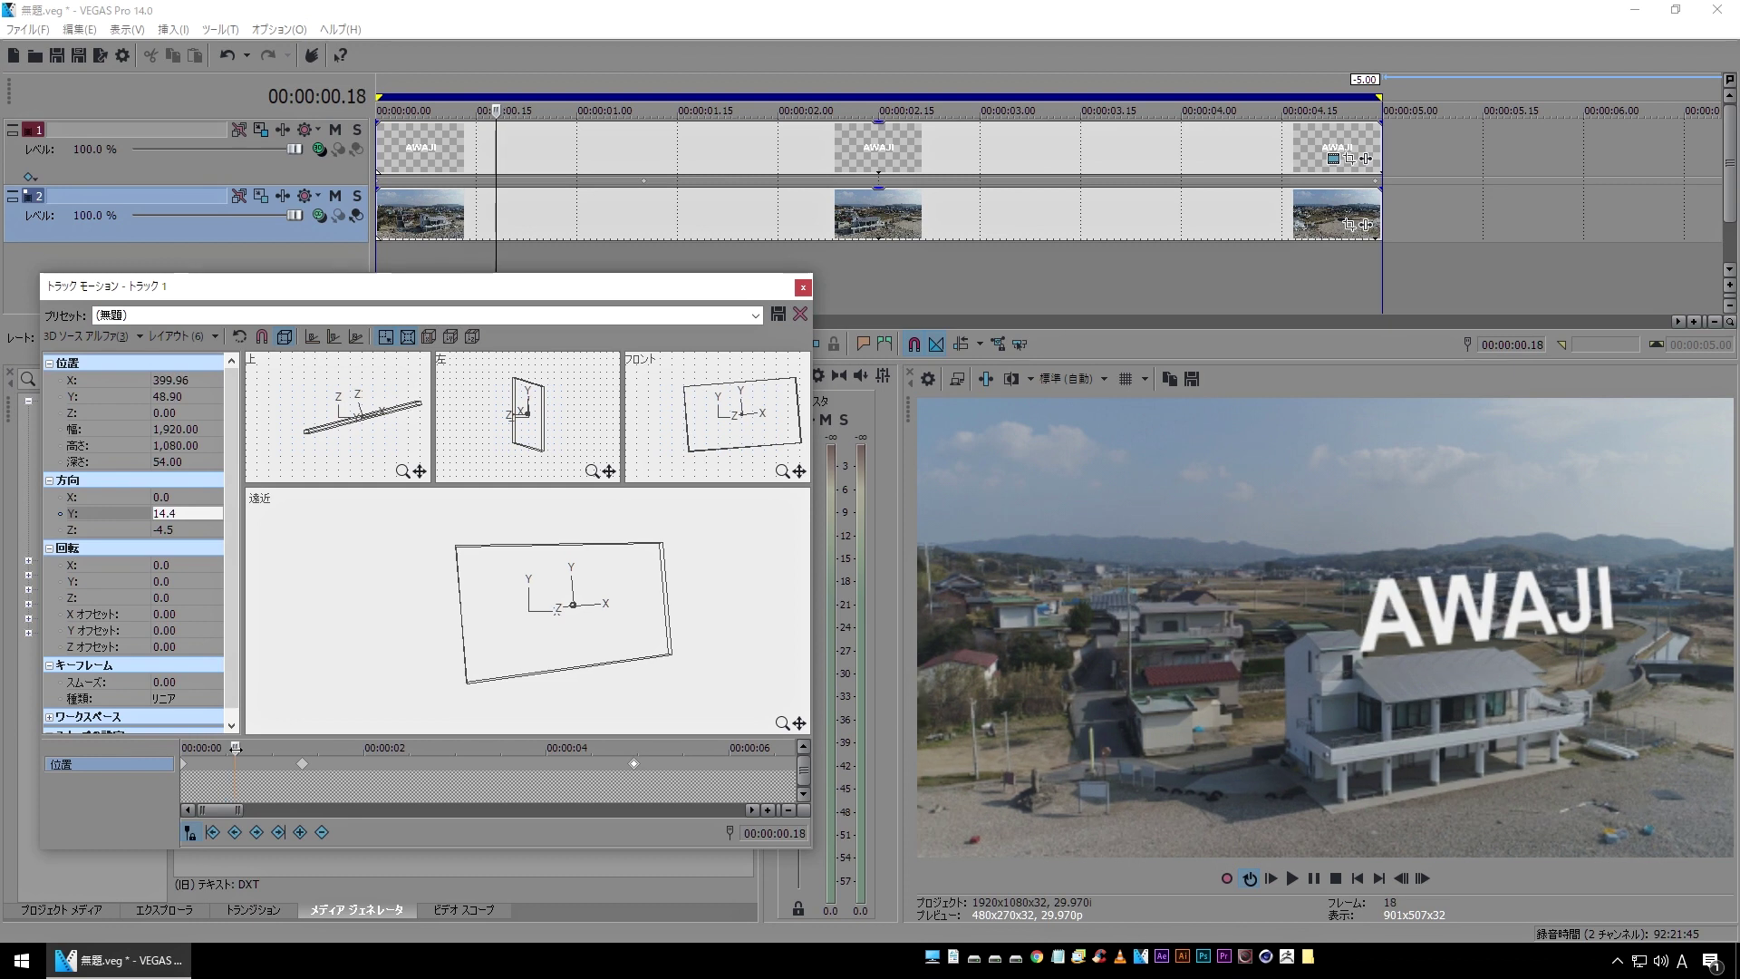
pyautogui.moveTo(513, 643); pyautogui.dragTo(518, 644)
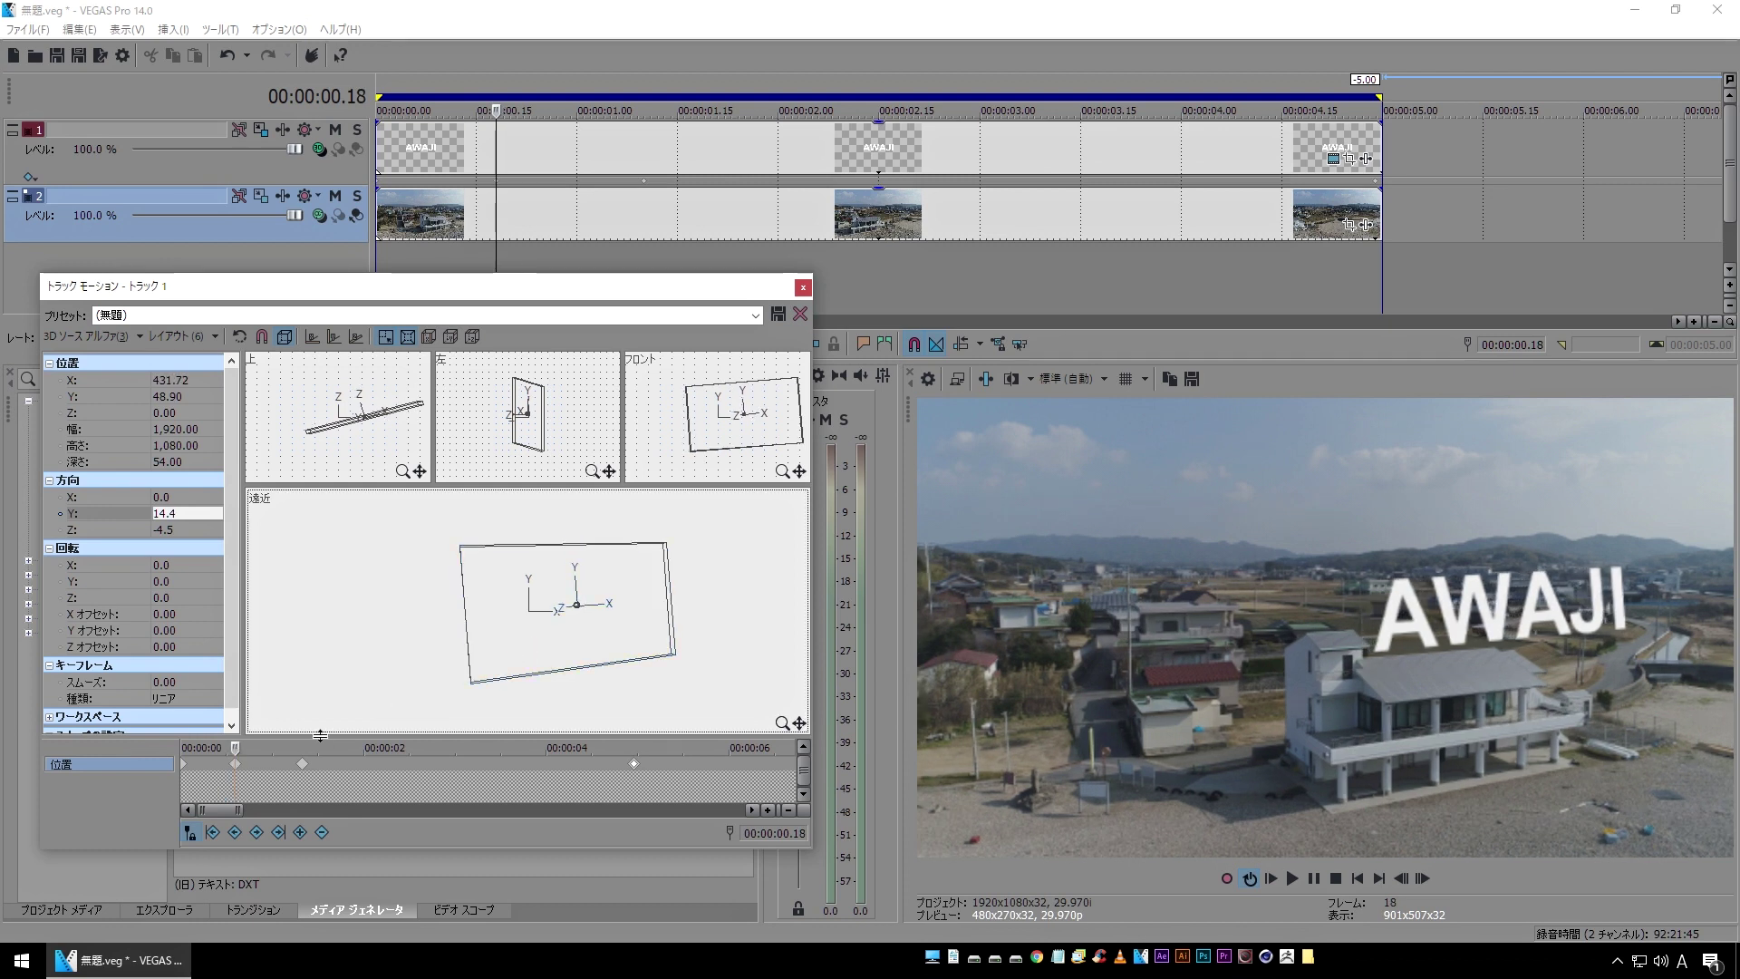
pyautogui.moveTo(236, 748)
pyautogui.mouseDown()
pyautogui.moveTo(146, 748)
pyautogui.moveTo(357, 737)
pyautogui.mouseUp()
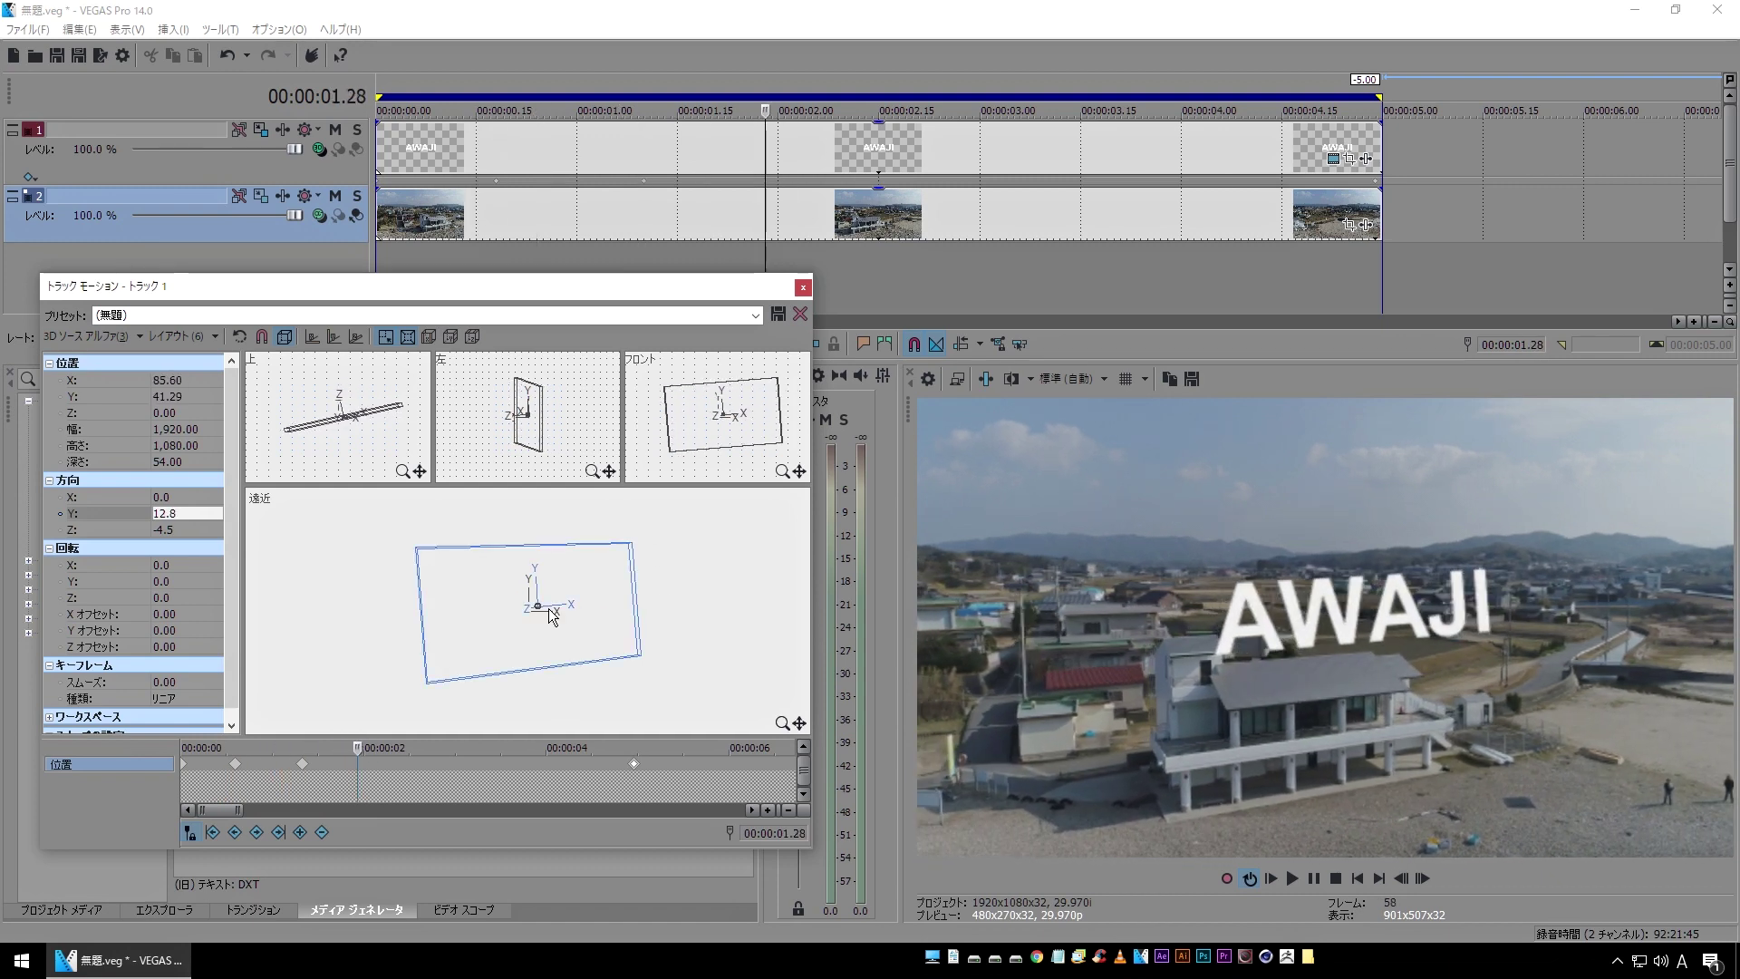
pyautogui.moveTo(476, 650); pyautogui.dragTo(482, 650)
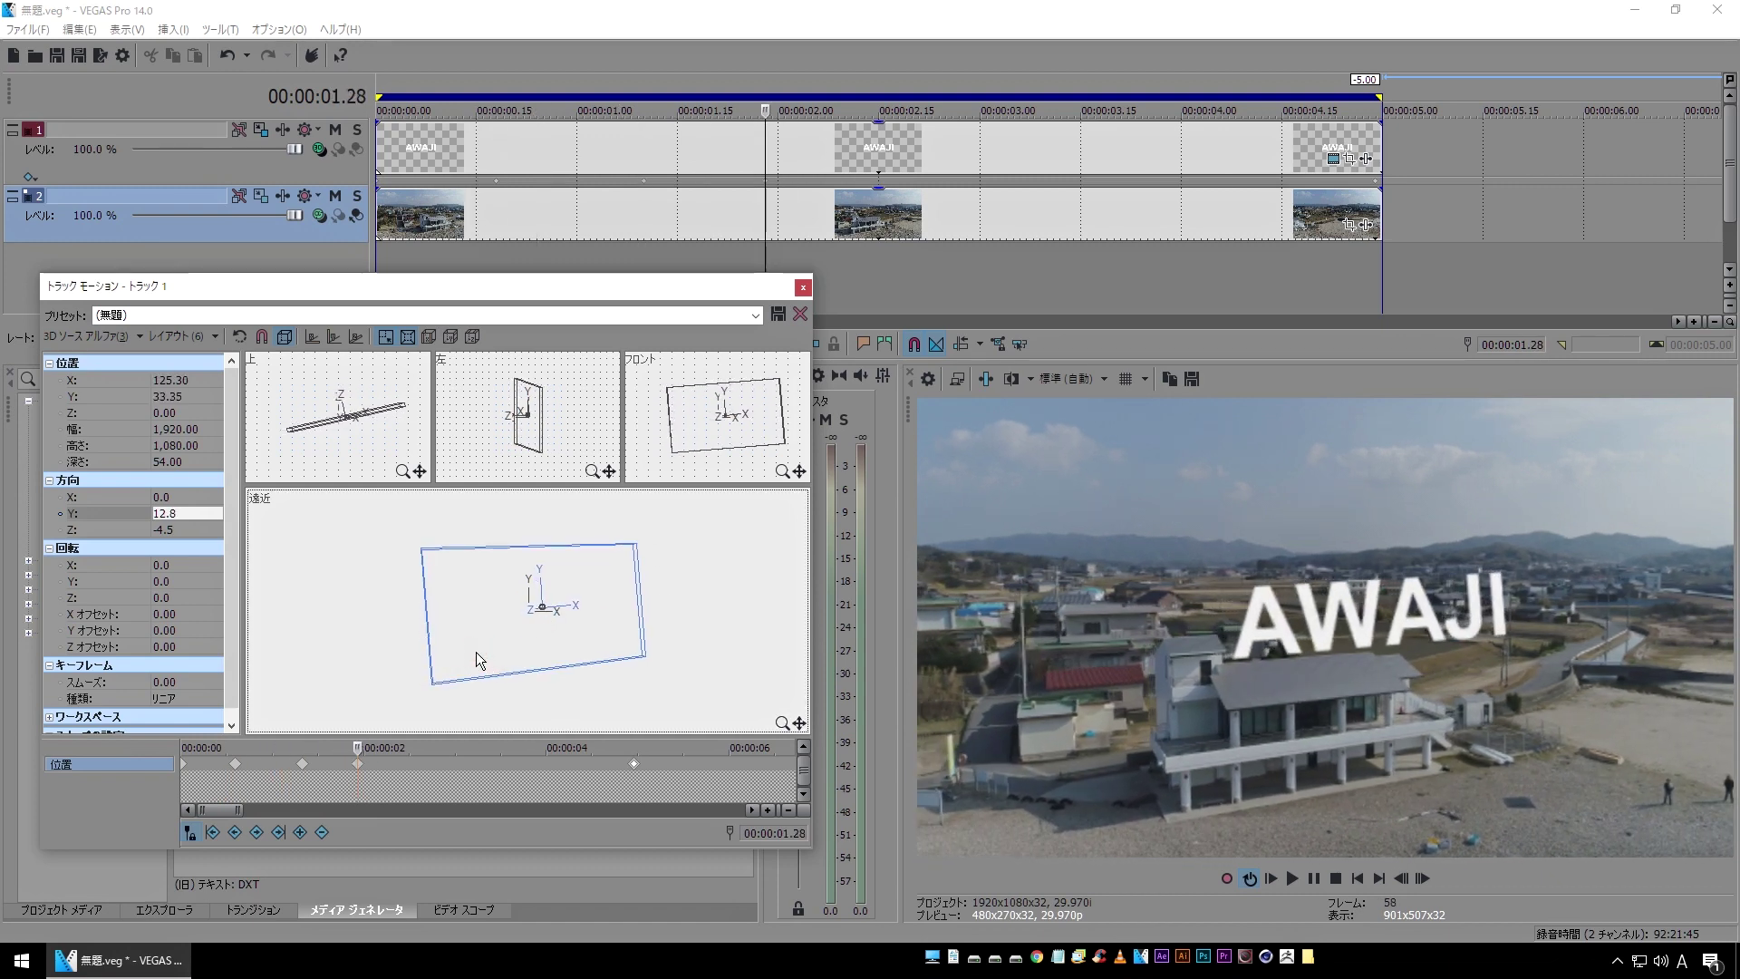
# - Add keyframes at about 2 s, 04.00, 04.21 and 04.29, shifting the title progressively left
pyautogui.moveTo(357, 745); pyautogui.dragTo(367, 747)
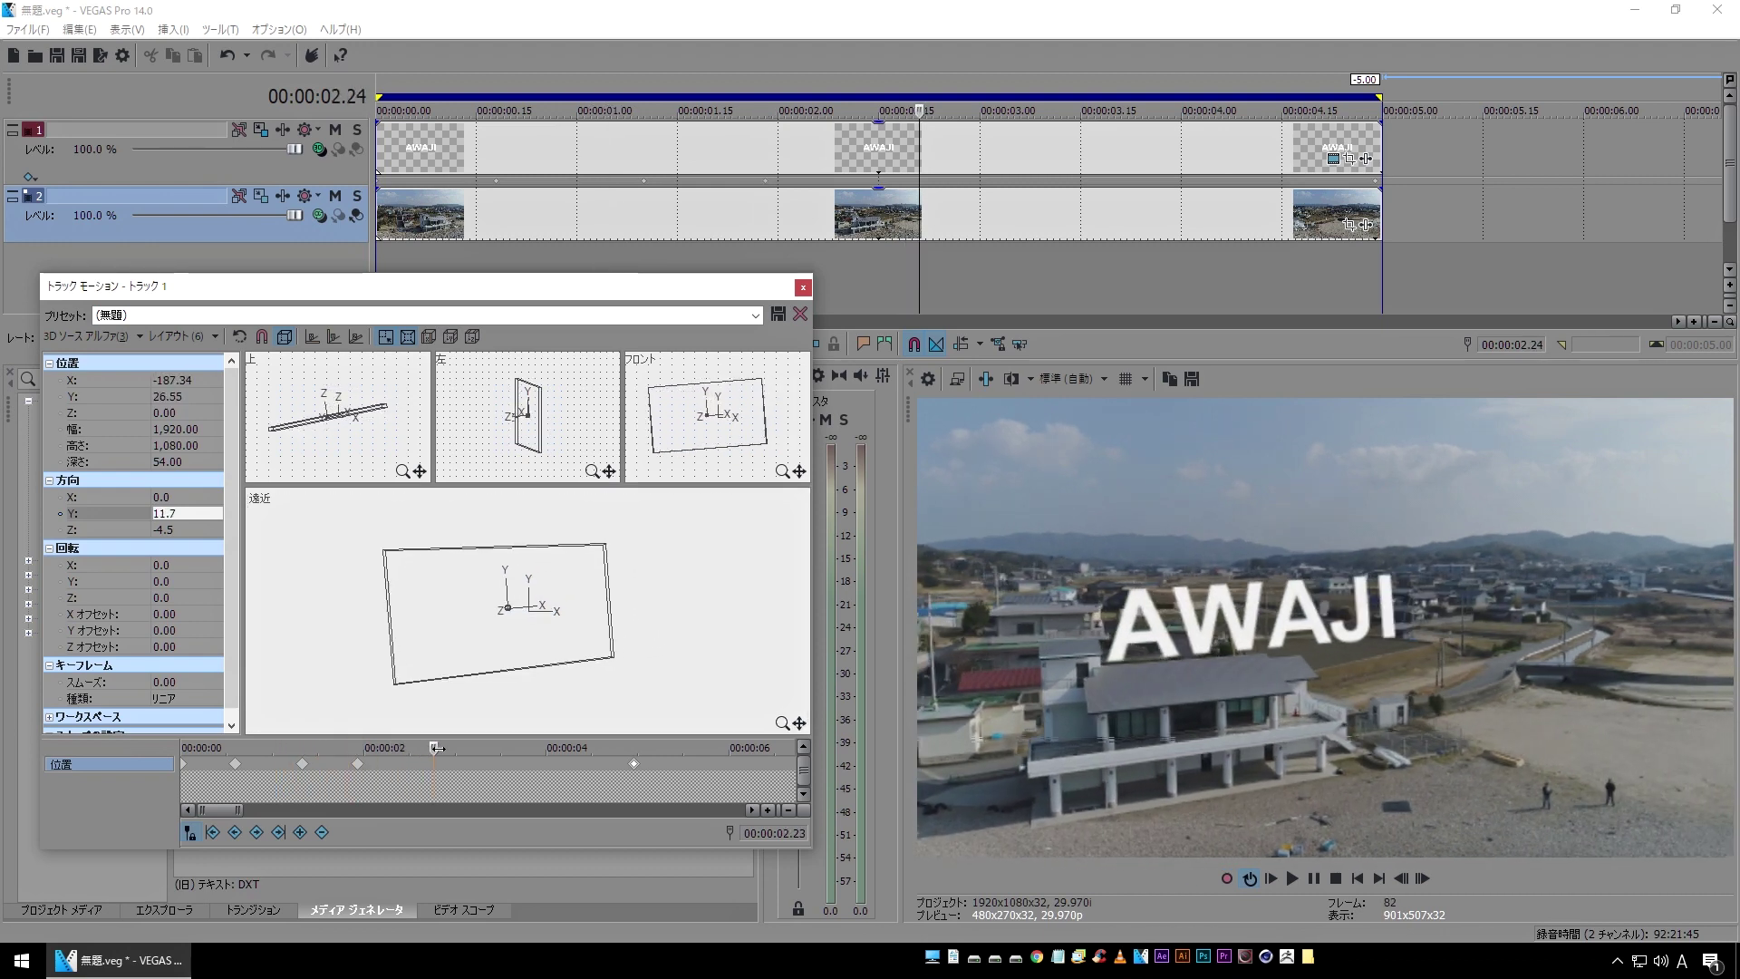
pyautogui.moveTo(469, 668); pyautogui.dragTo(464, 667)
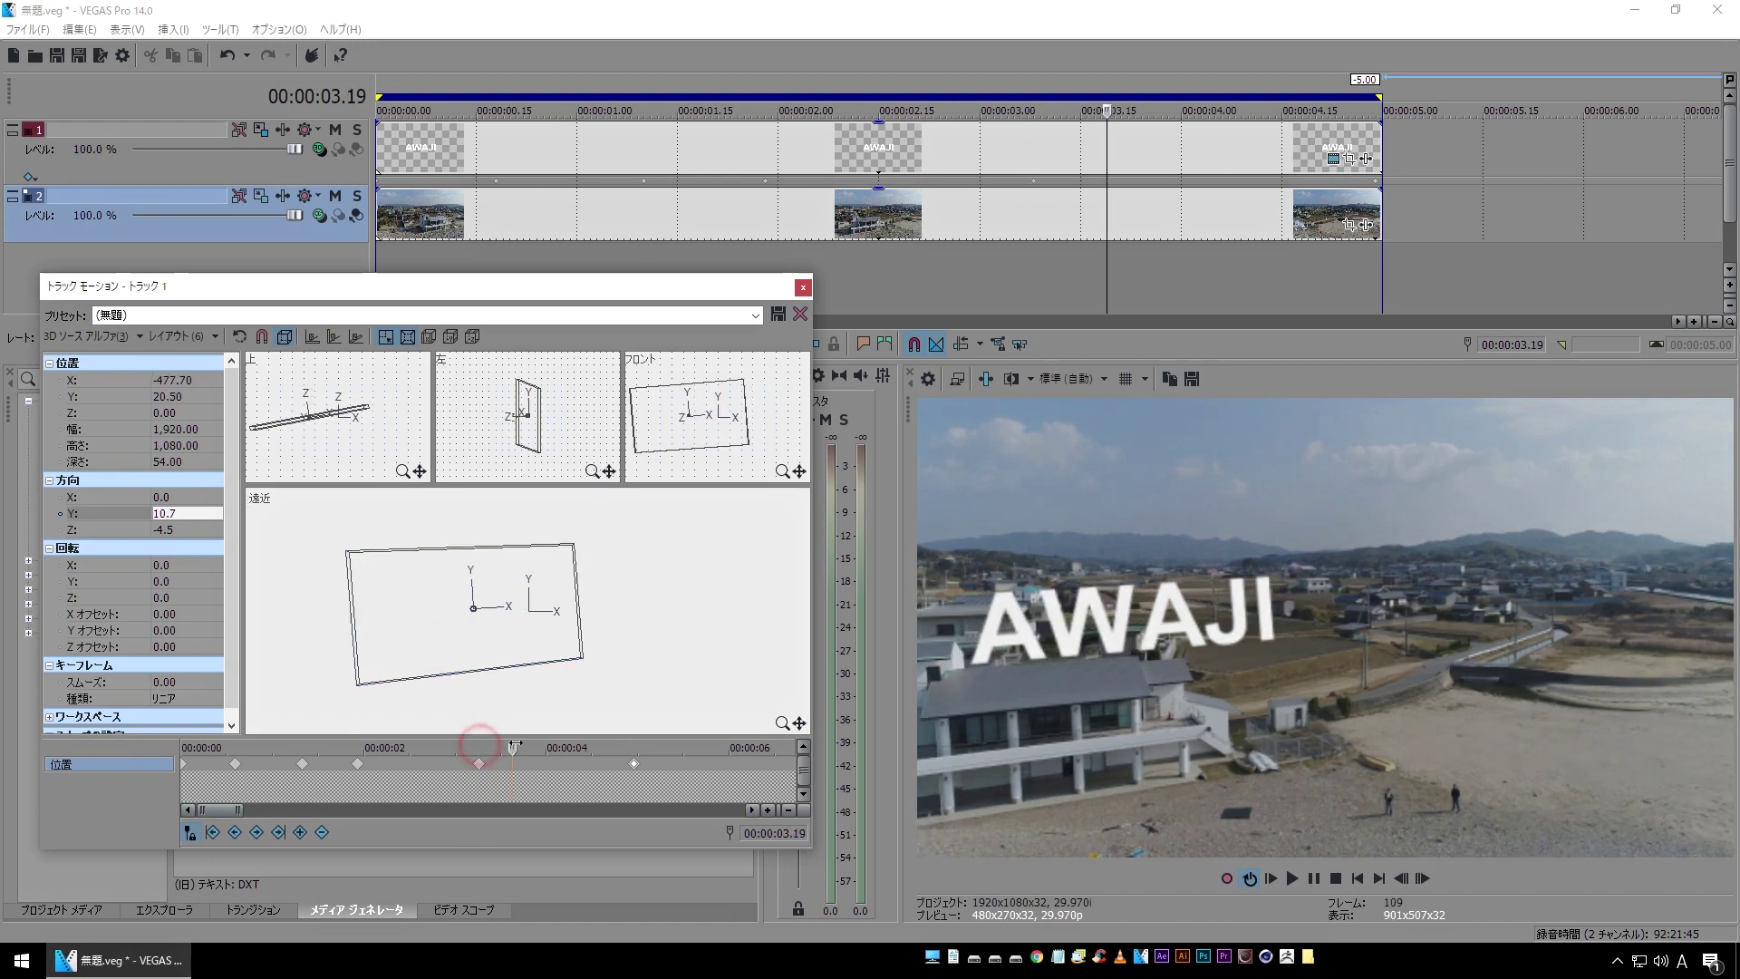
pyautogui.moveTo(489, 640); pyautogui.dragTo(462, 638)
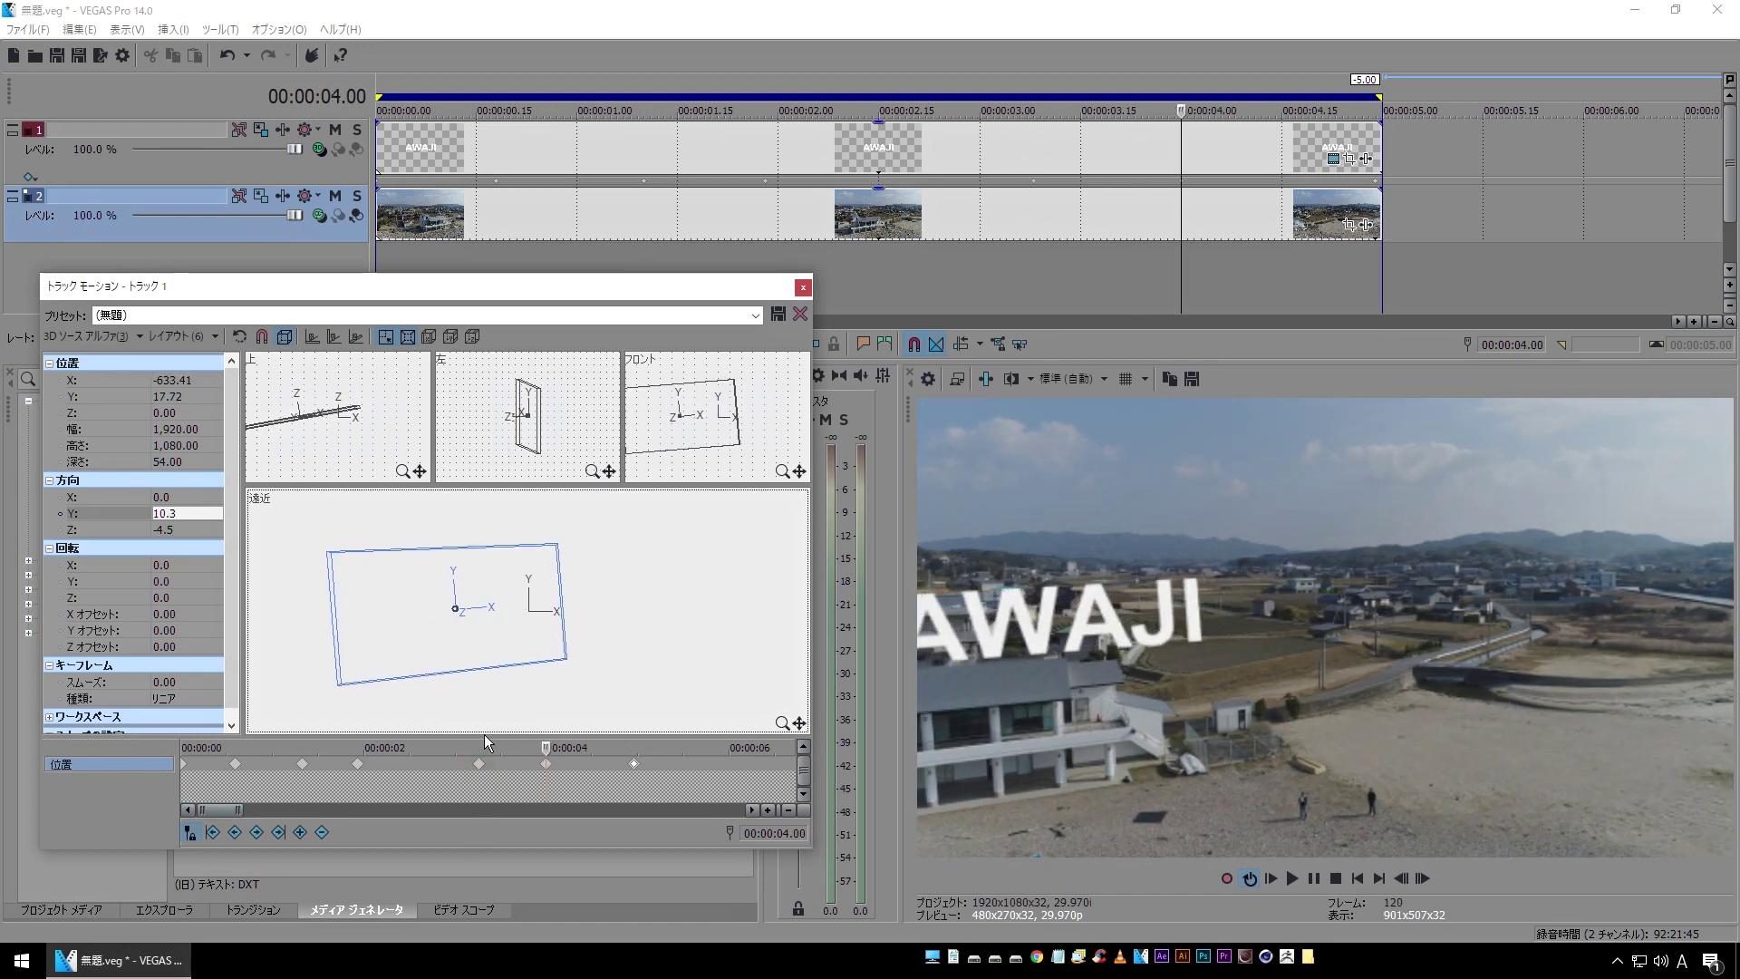
pyautogui.click(553, 747)
pyautogui.moveTo(550, 749); pyautogui.dragTo(610, 748)
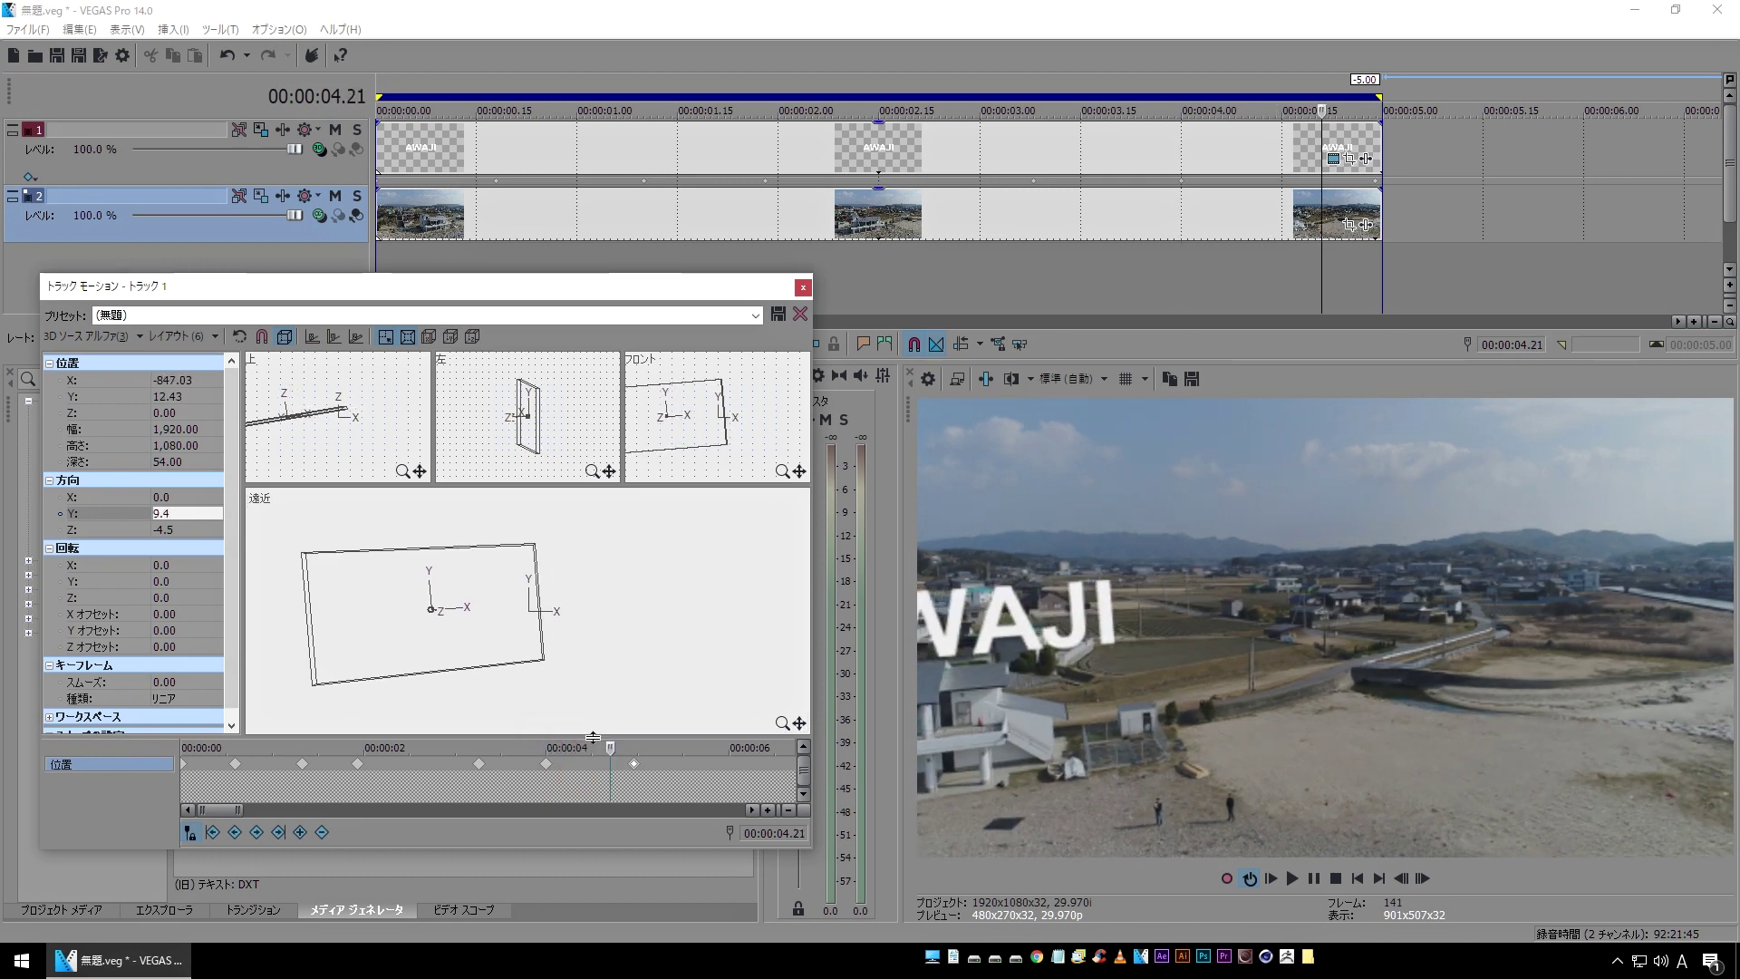
pyautogui.moveTo(473, 657); pyautogui.dragTo(469, 656)
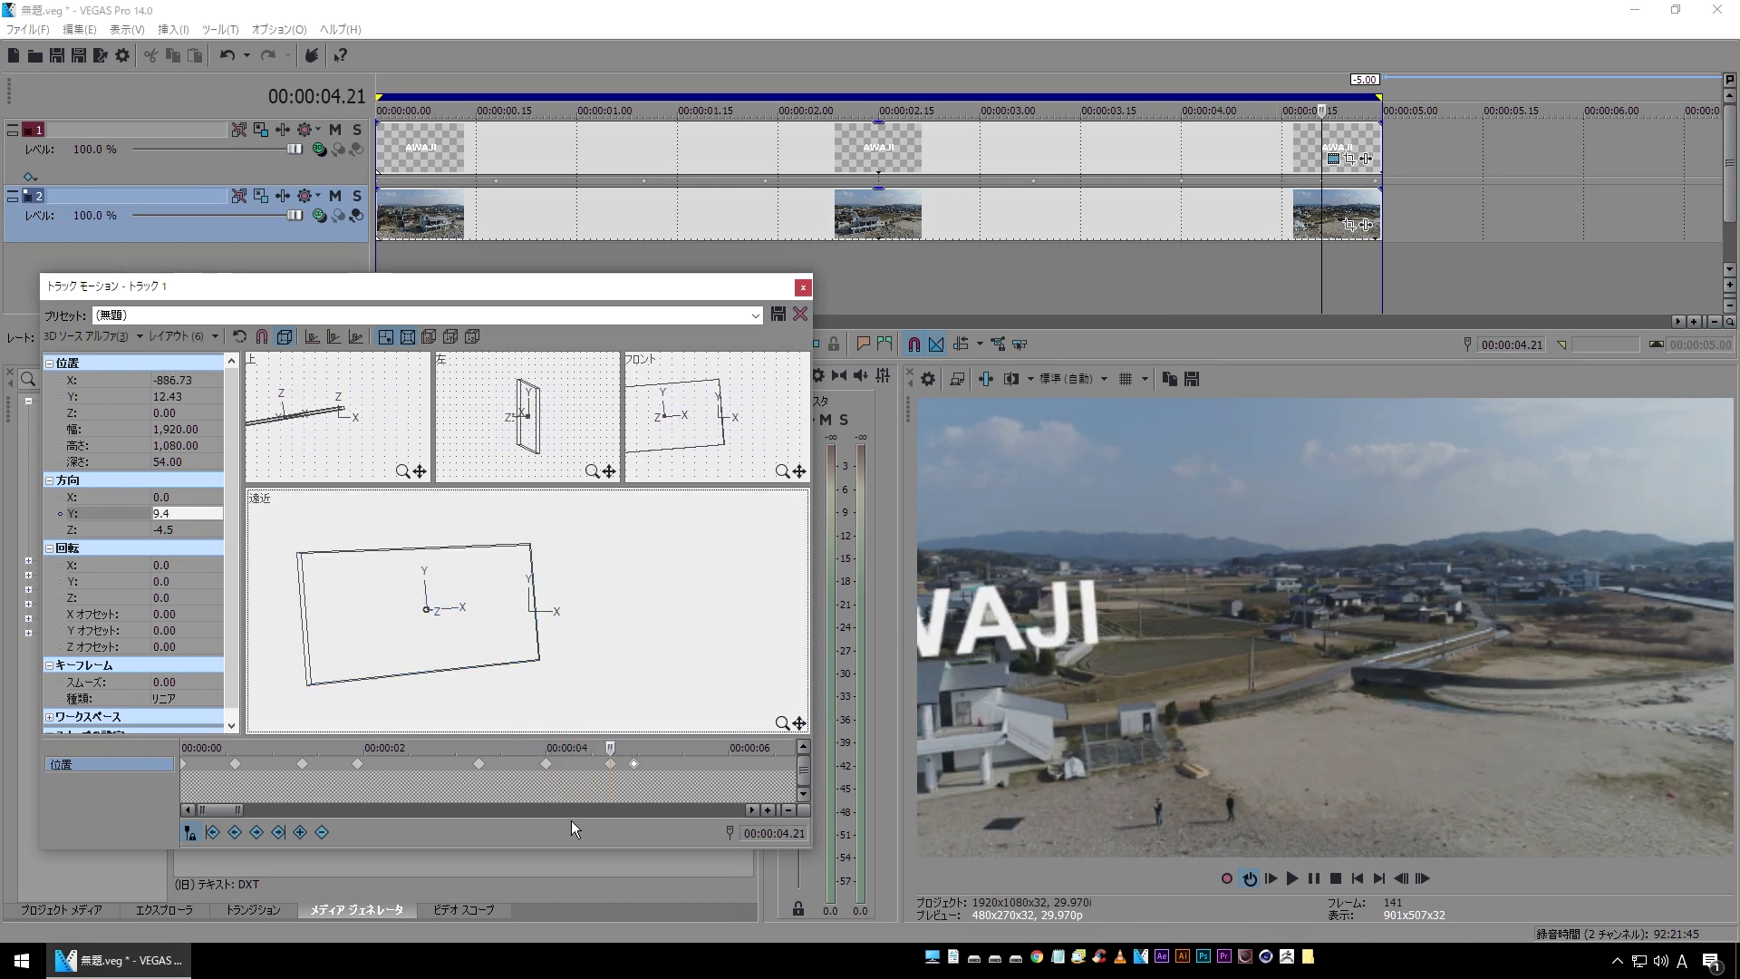
pyautogui.moveTo(612, 747); pyautogui.dragTo(638, 748)
pyautogui.click(633, 763)
pyautogui.moveTo(459, 659); pyautogui.dragTo(455, 661)
# - Rewind to the beginning and play back the updated motion
pyautogui.moveTo(637, 749); pyautogui.dragTo(79, 735)
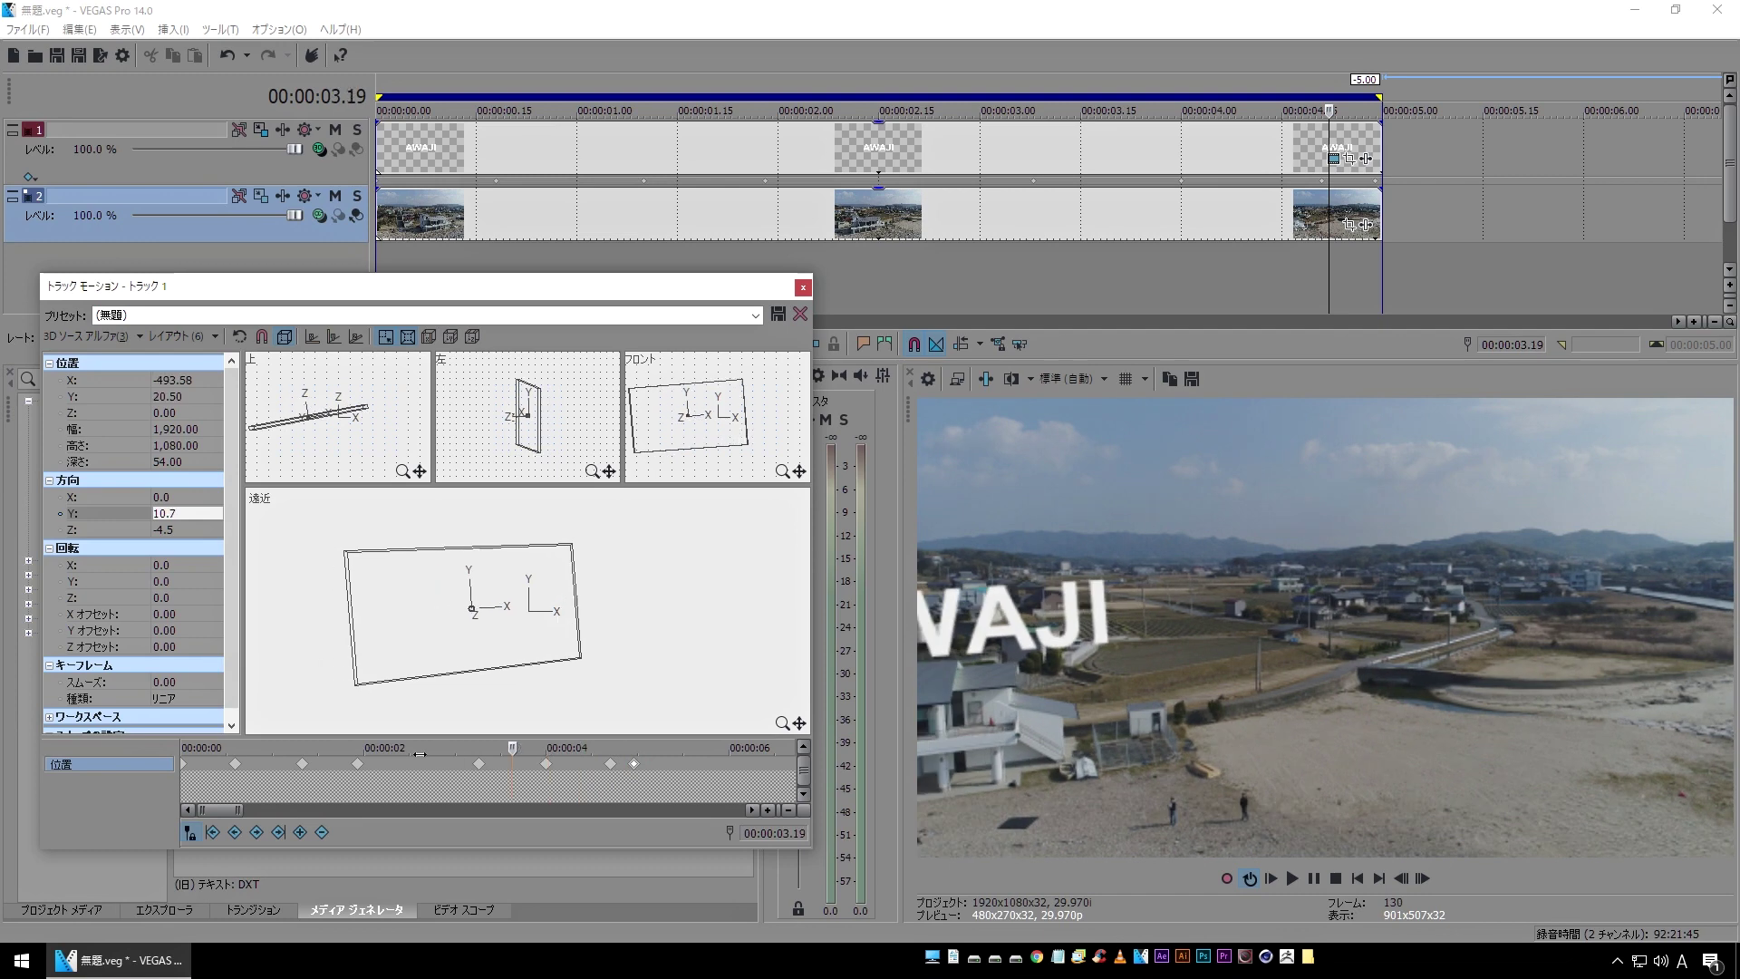
pyautogui.click(379, 243)
pyautogui.press('space')
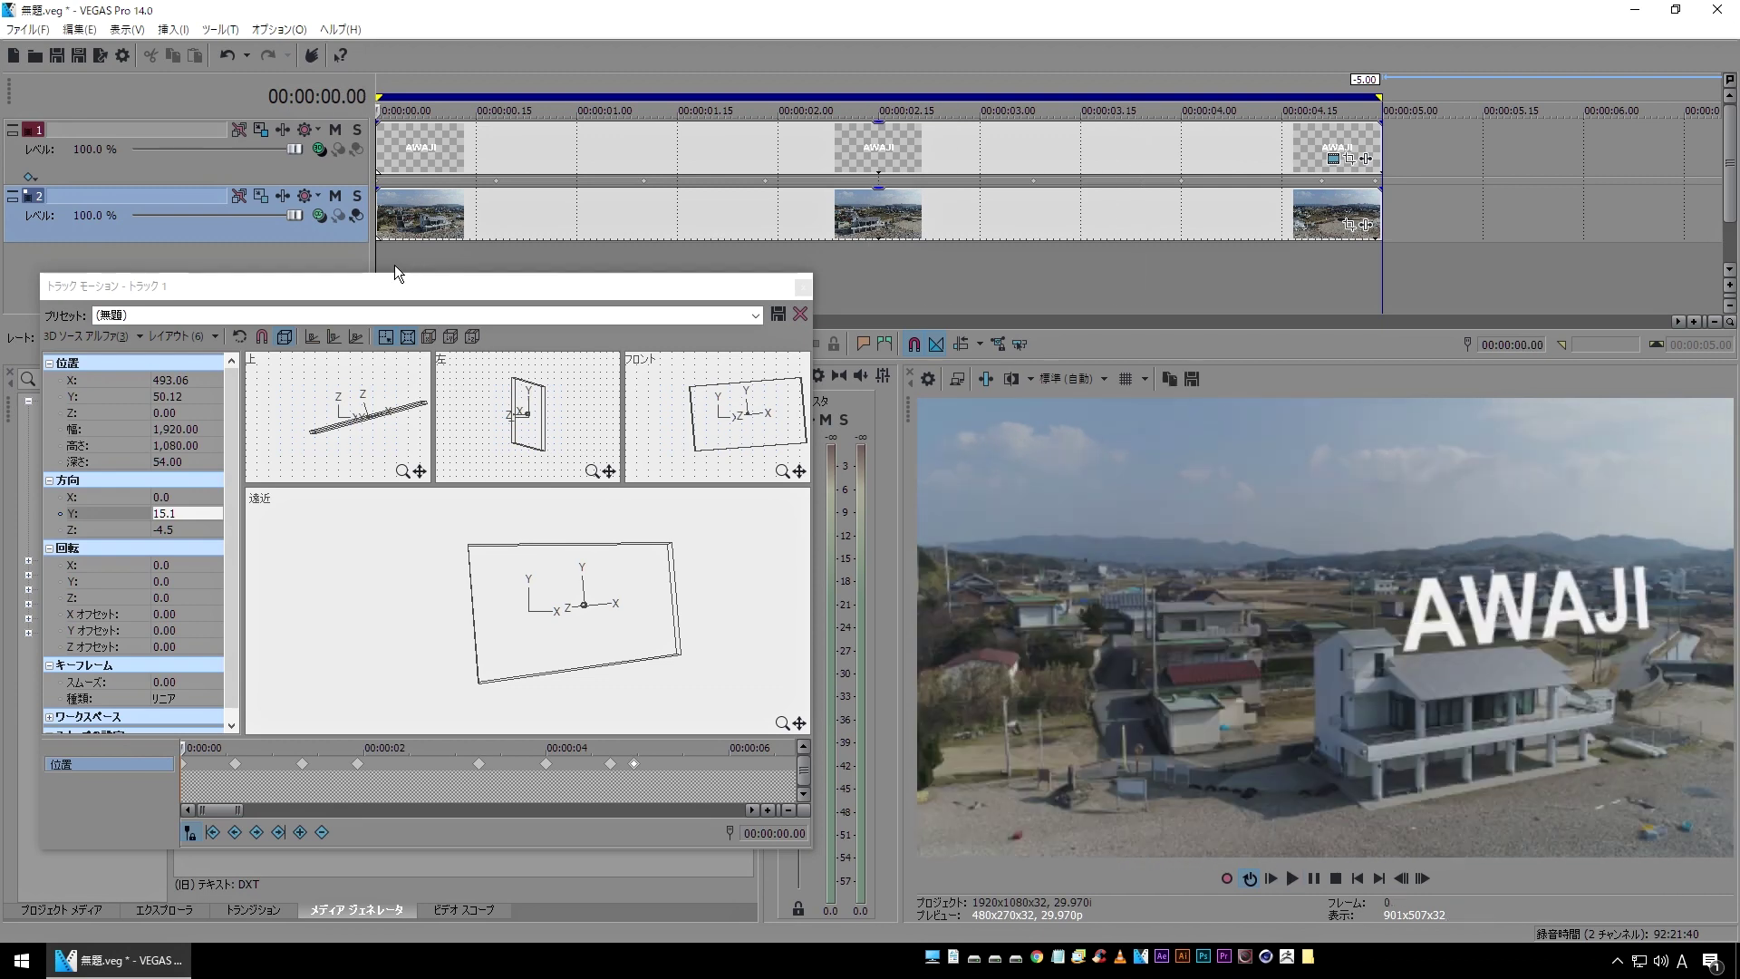
# - Add position keyframes at 01.02 and 00.11, adjusting the title's height
pyautogui.click(415, 248)
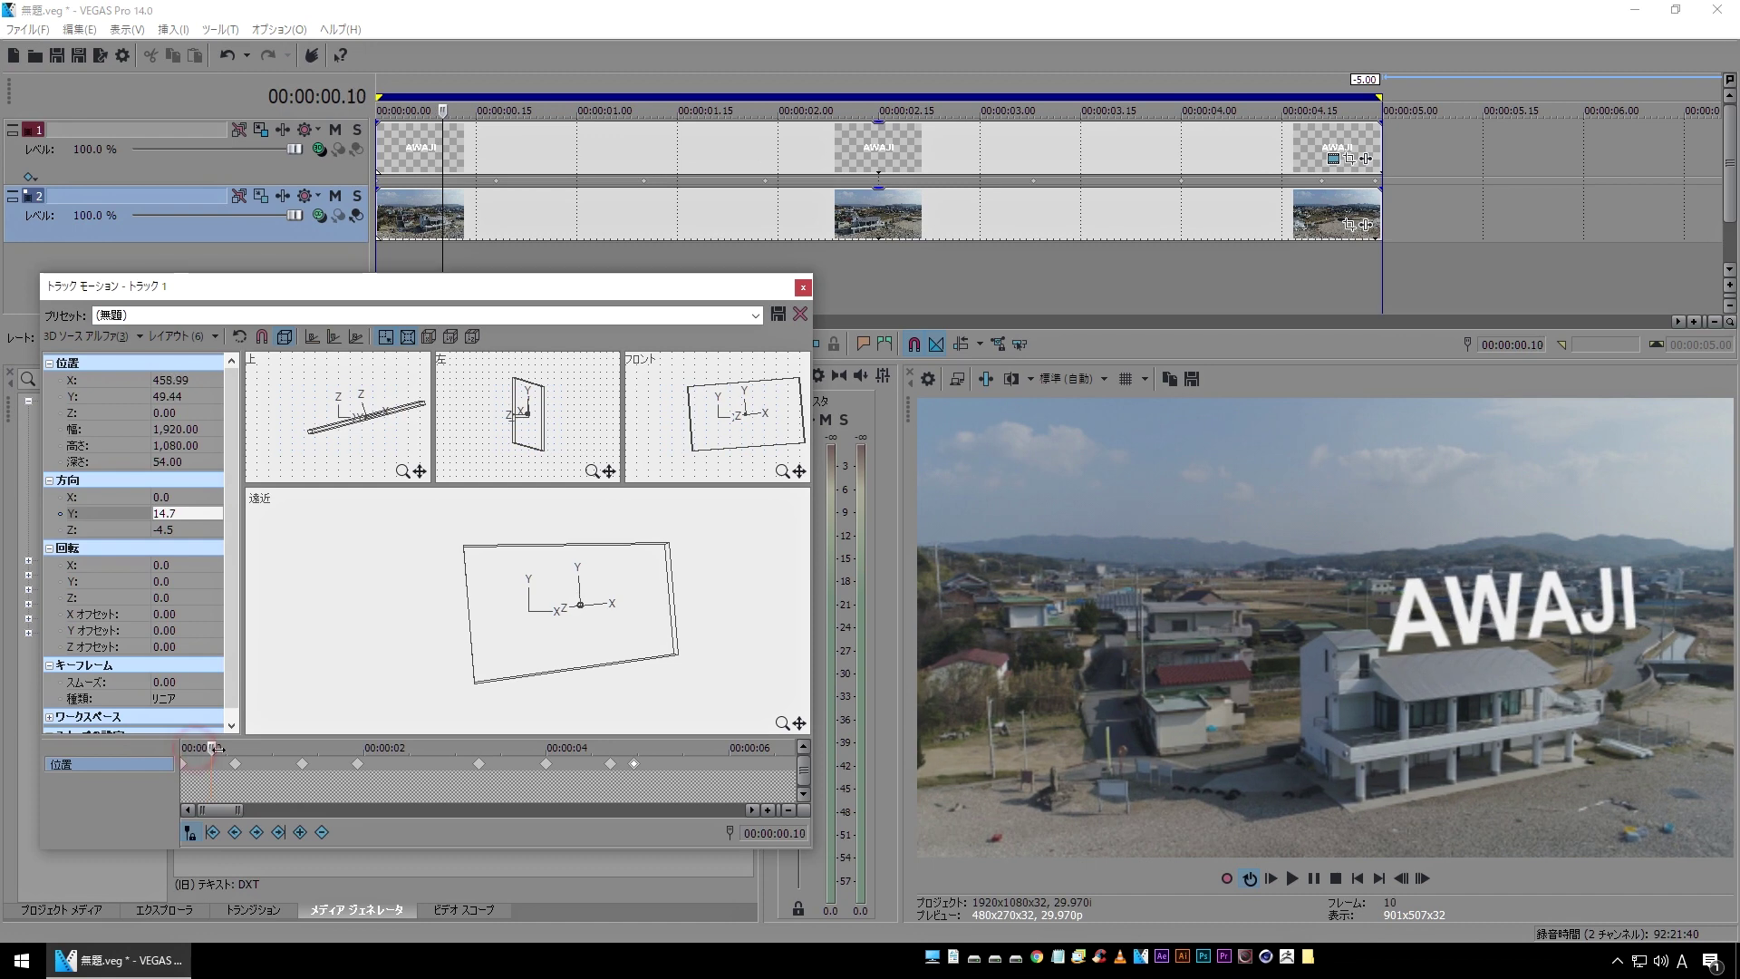
pyautogui.moveTo(309, 752); pyautogui.dragTo(279, 755)
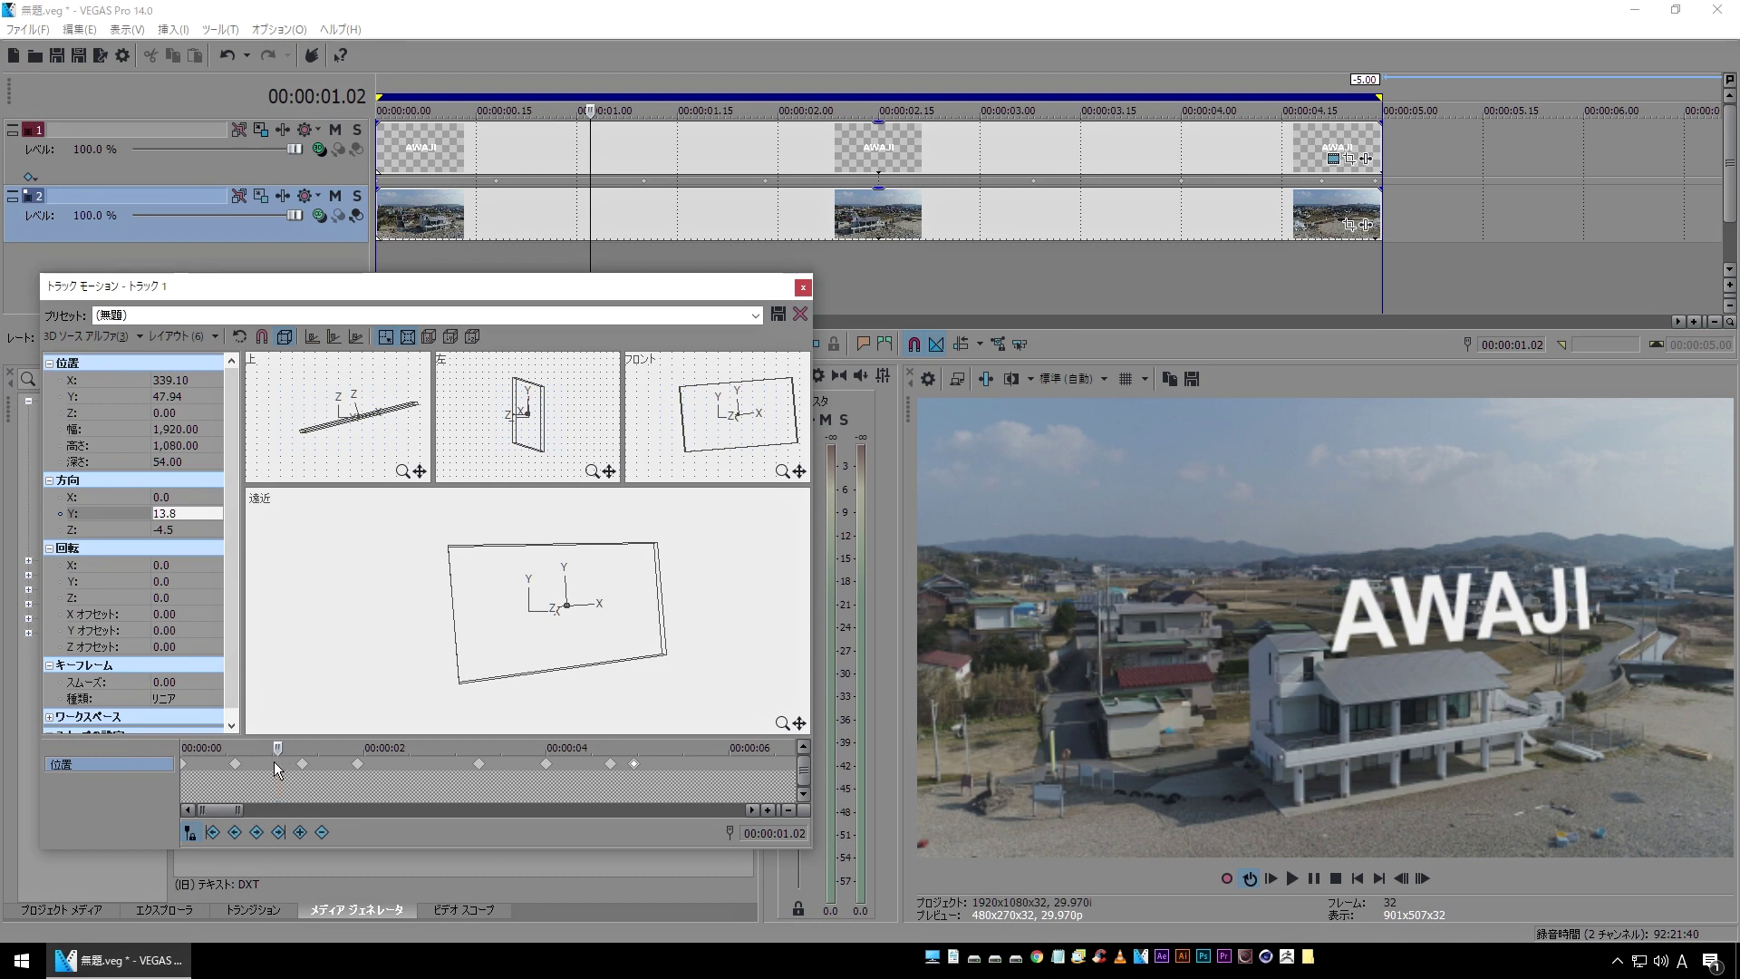
pyautogui.moveTo(470, 595); pyautogui.dragTo(470, 596)
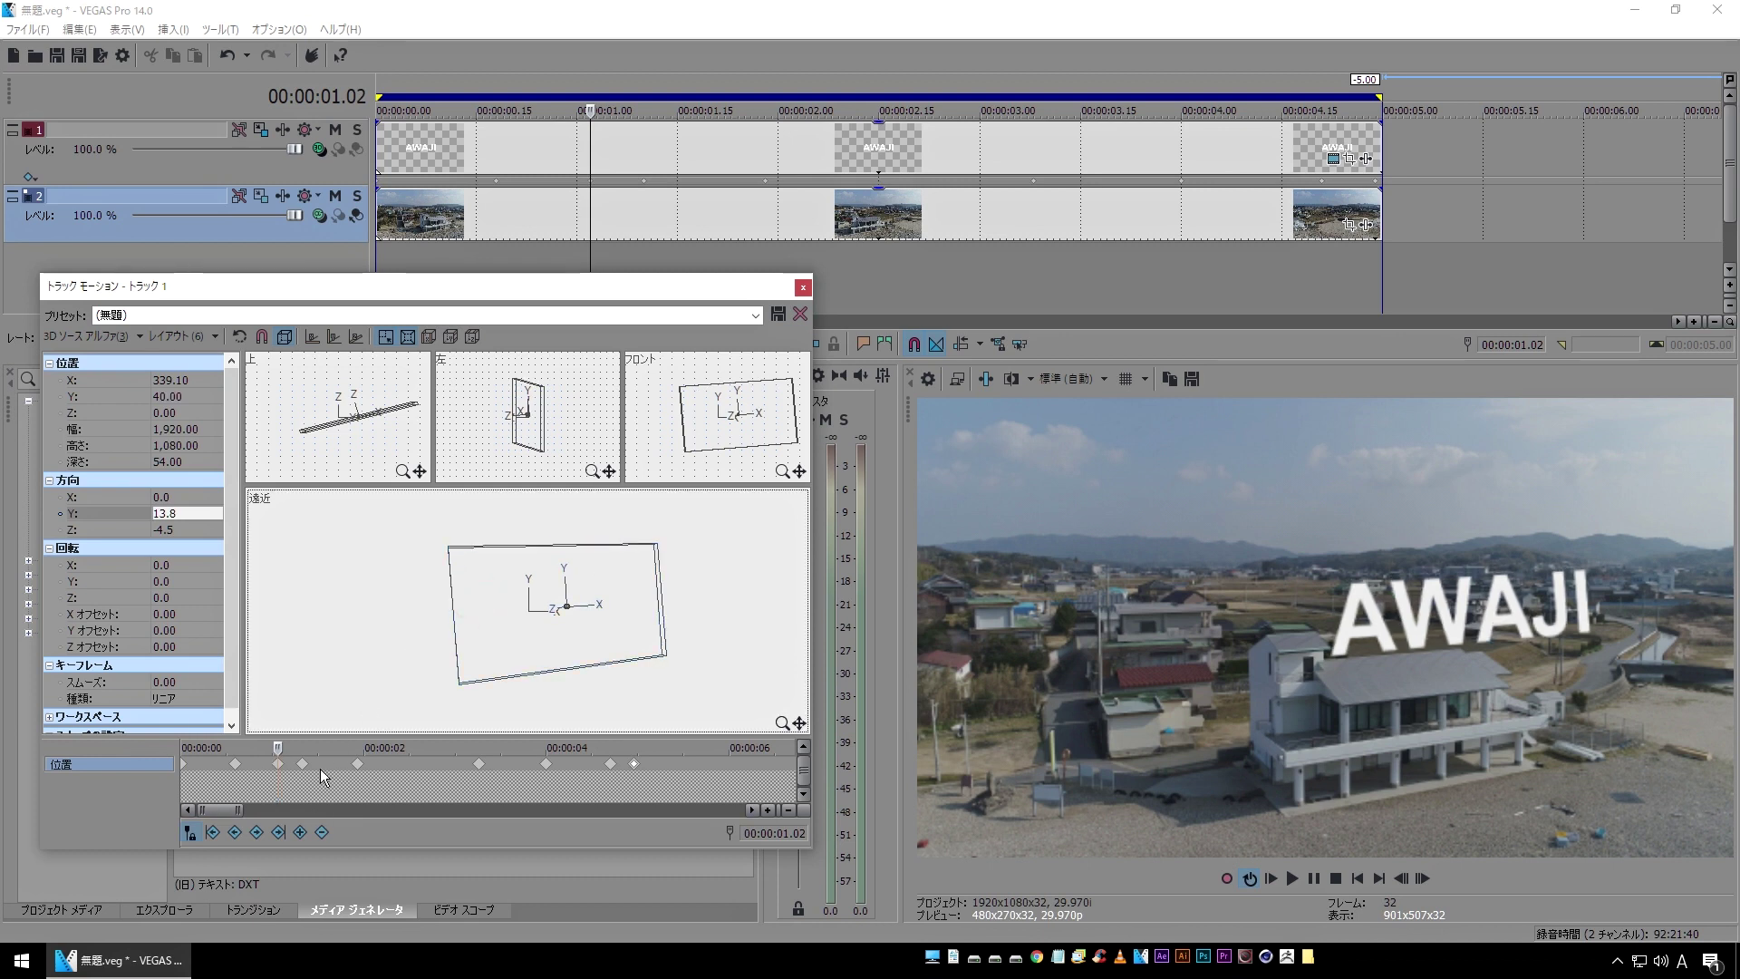
pyautogui.moveTo(278, 747); pyautogui.dragTo(227, 749)
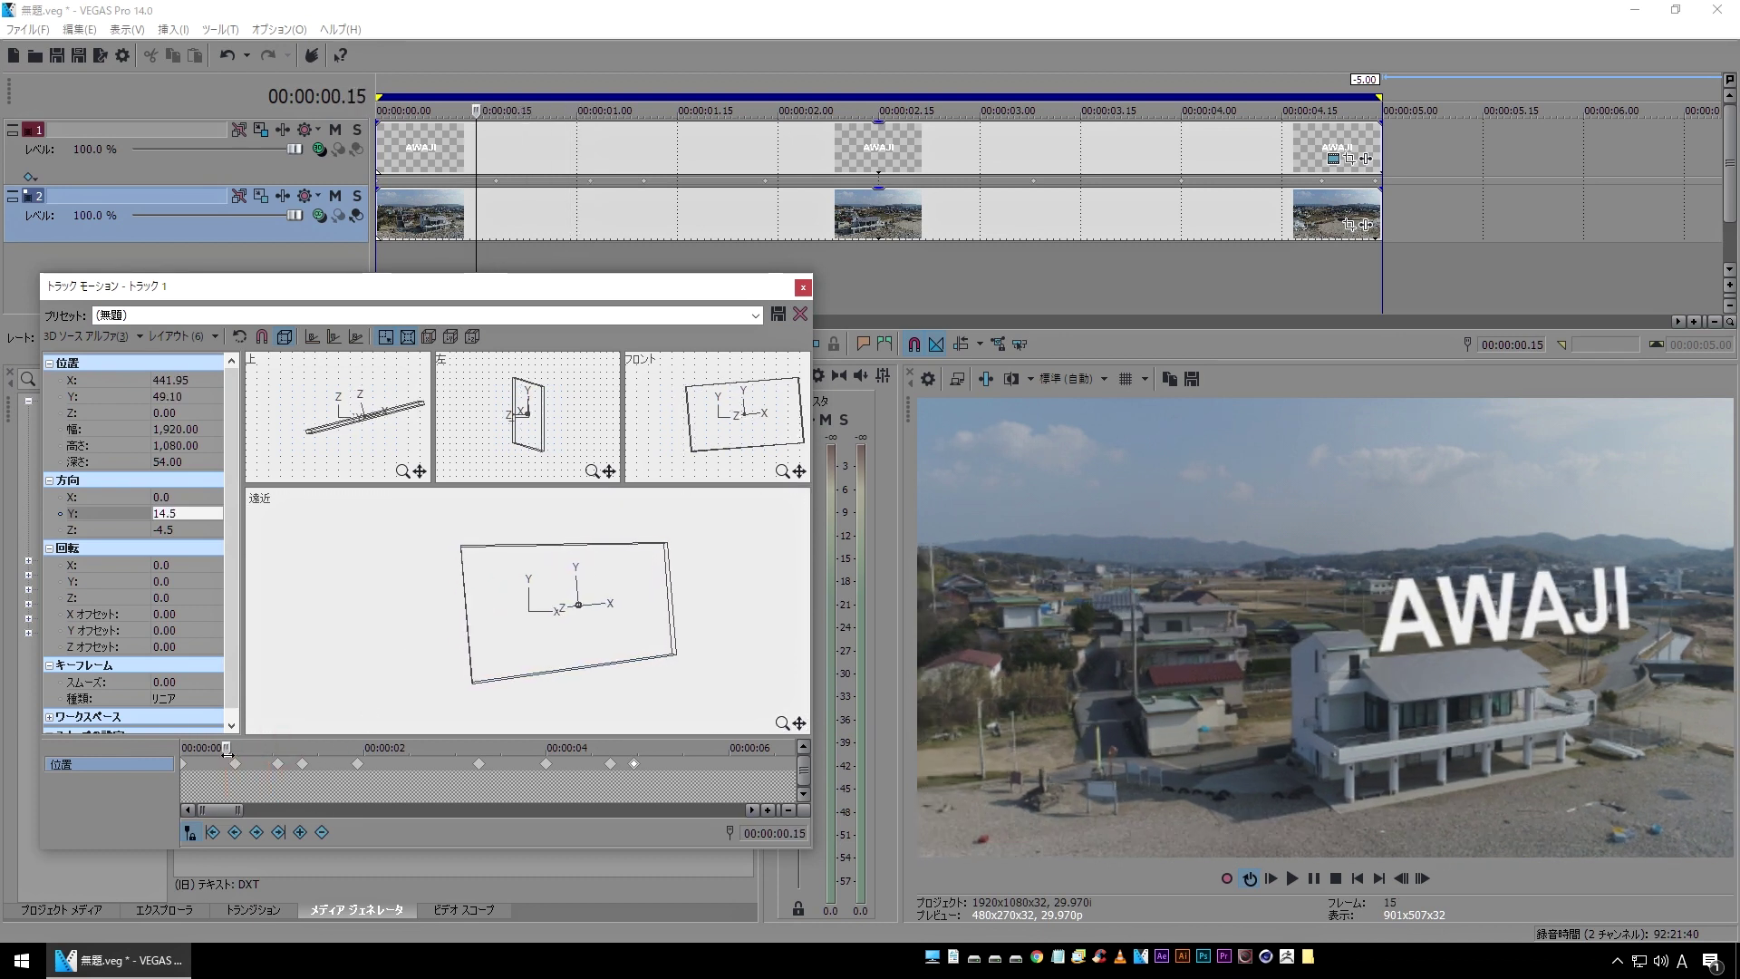
pyautogui.moveTo(218, 753); pyautogui.dragTo(214, 753)
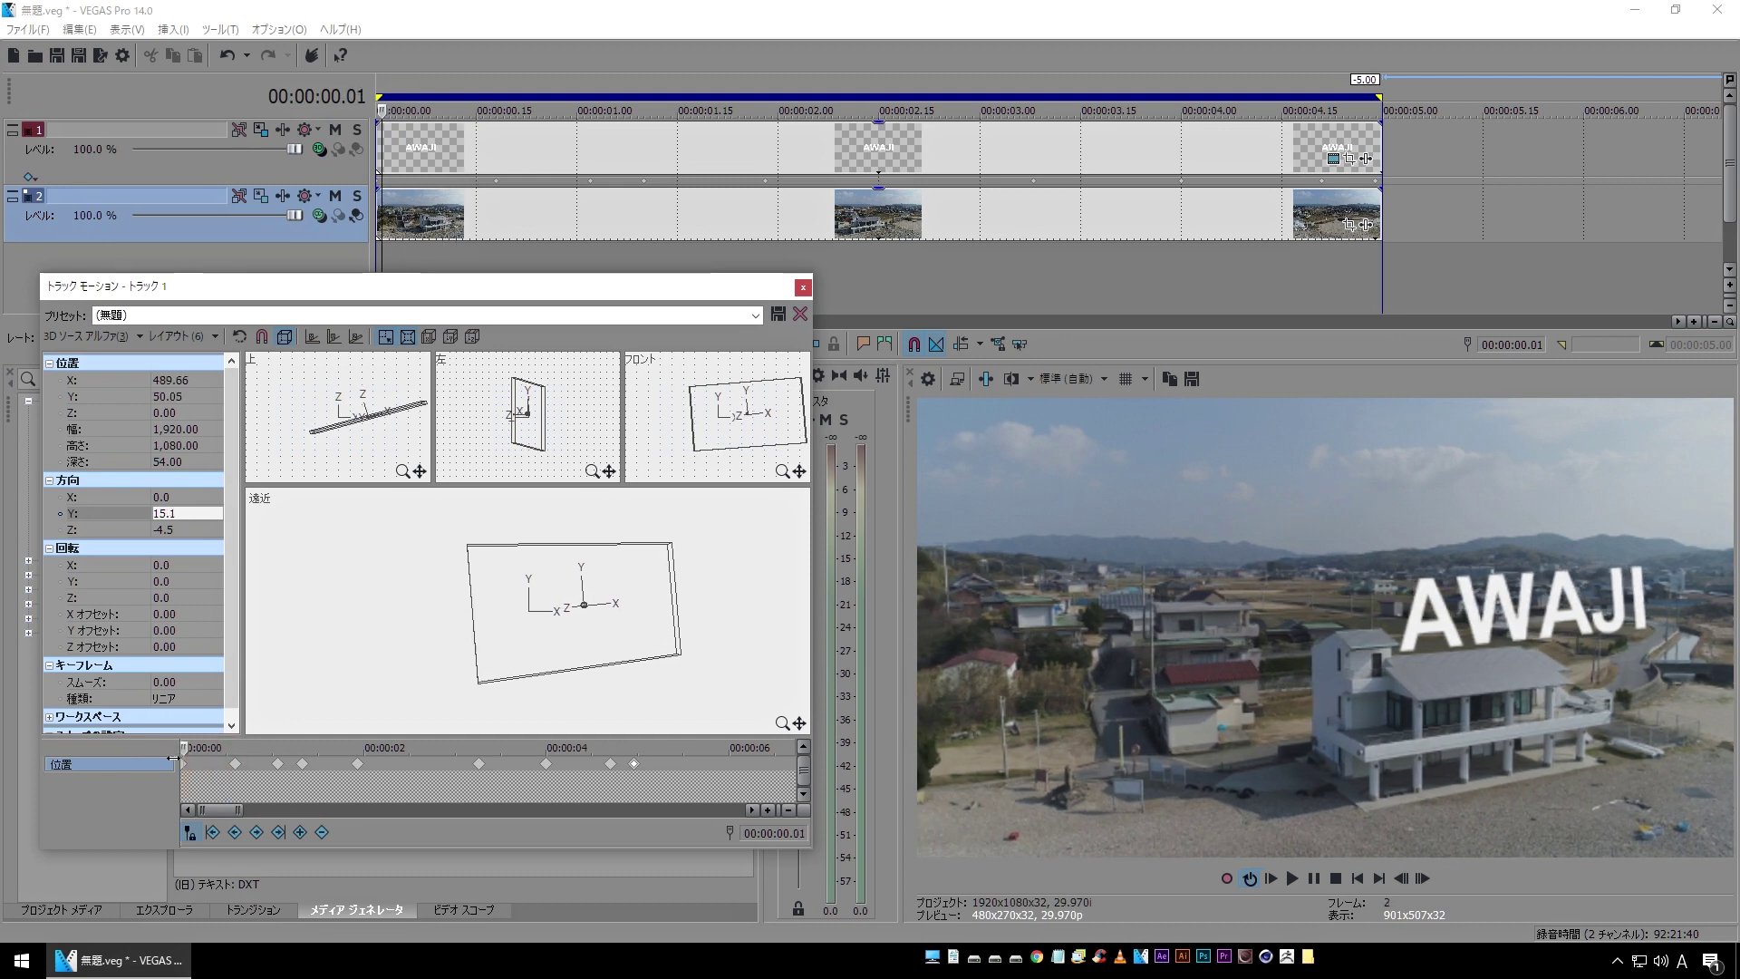
pyautogui.click(542, 655)
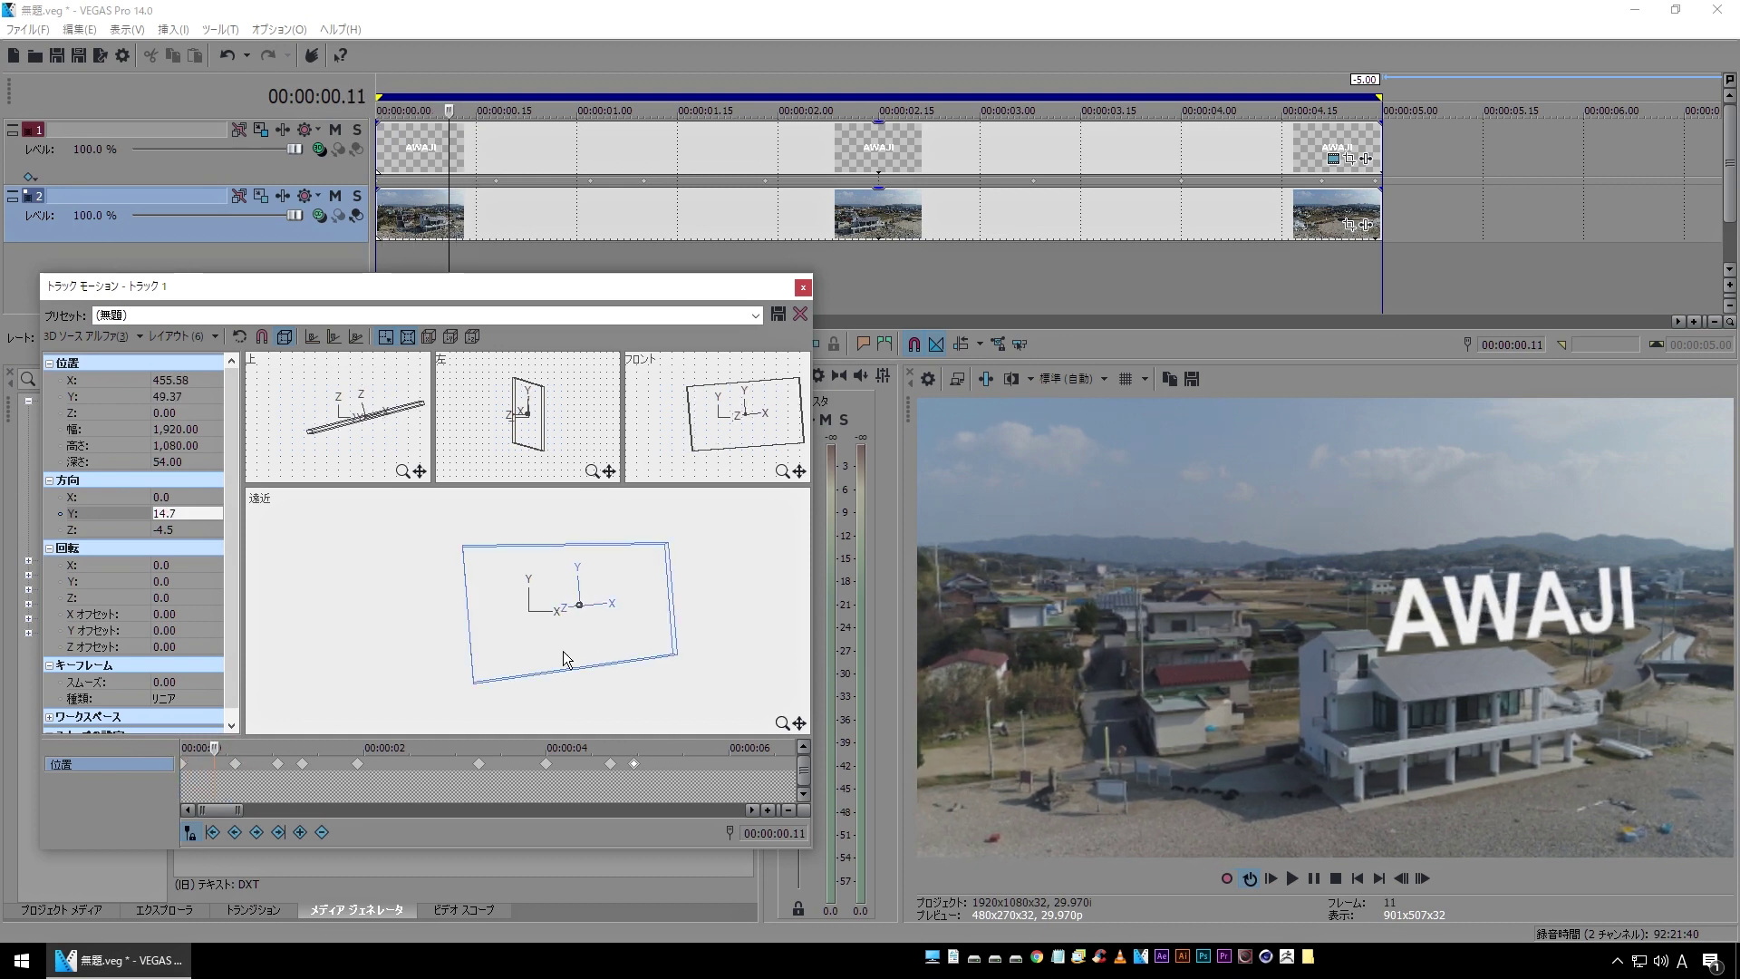
# - Preview from 00.18 to 01.28, then add a 02.17 keyframe at X -94.31, Y 28.56
pyautogui.moveTo(219, 746); pyautogui.dragTo(305, 748)
pyautogui.click(303, 767)
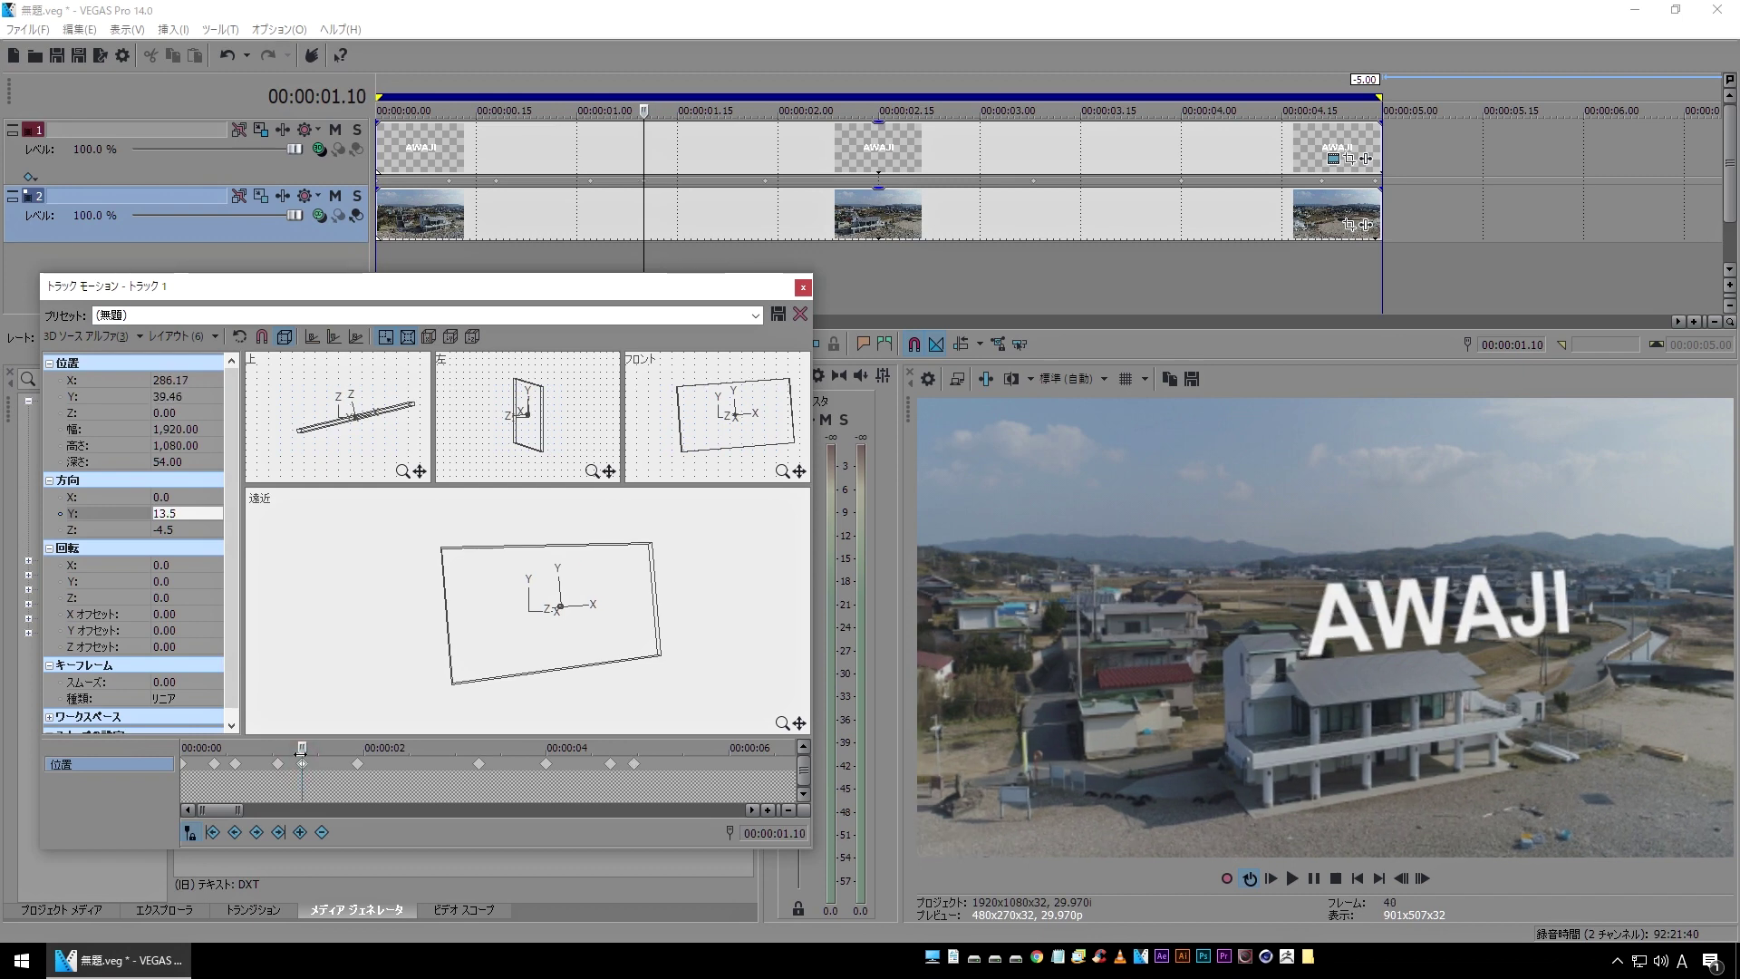
pyautogui.press('space')
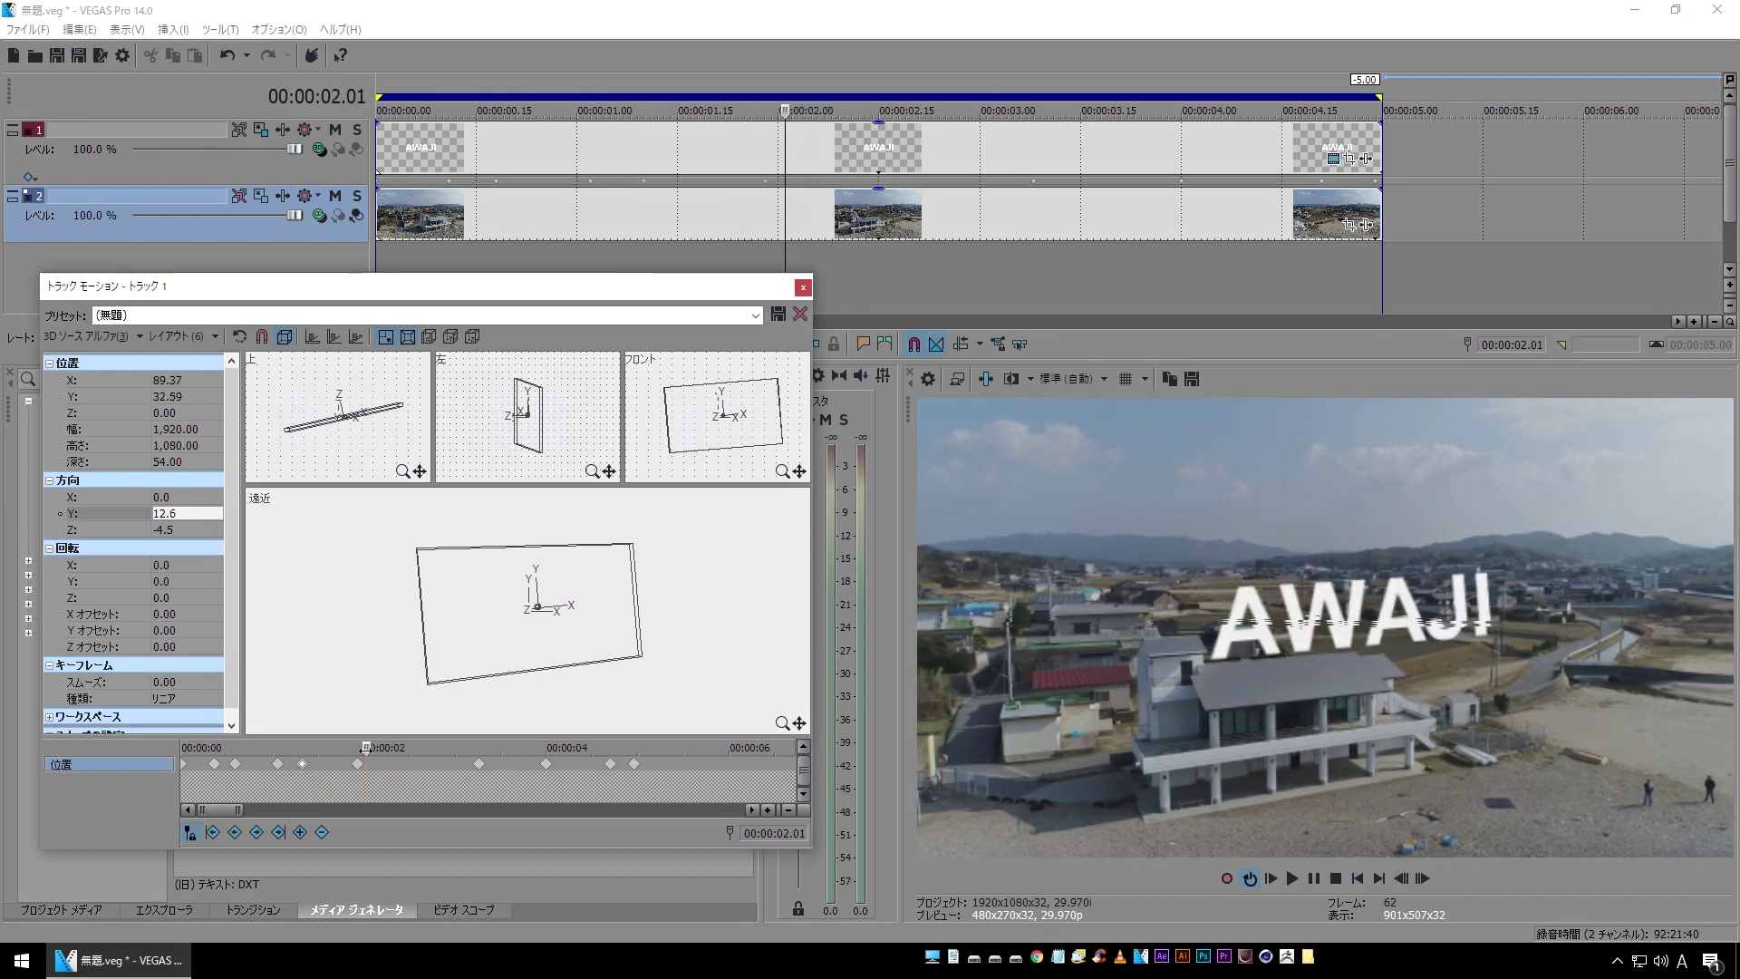
pyautogui.press('space')
pyautogui.click(357, 764)
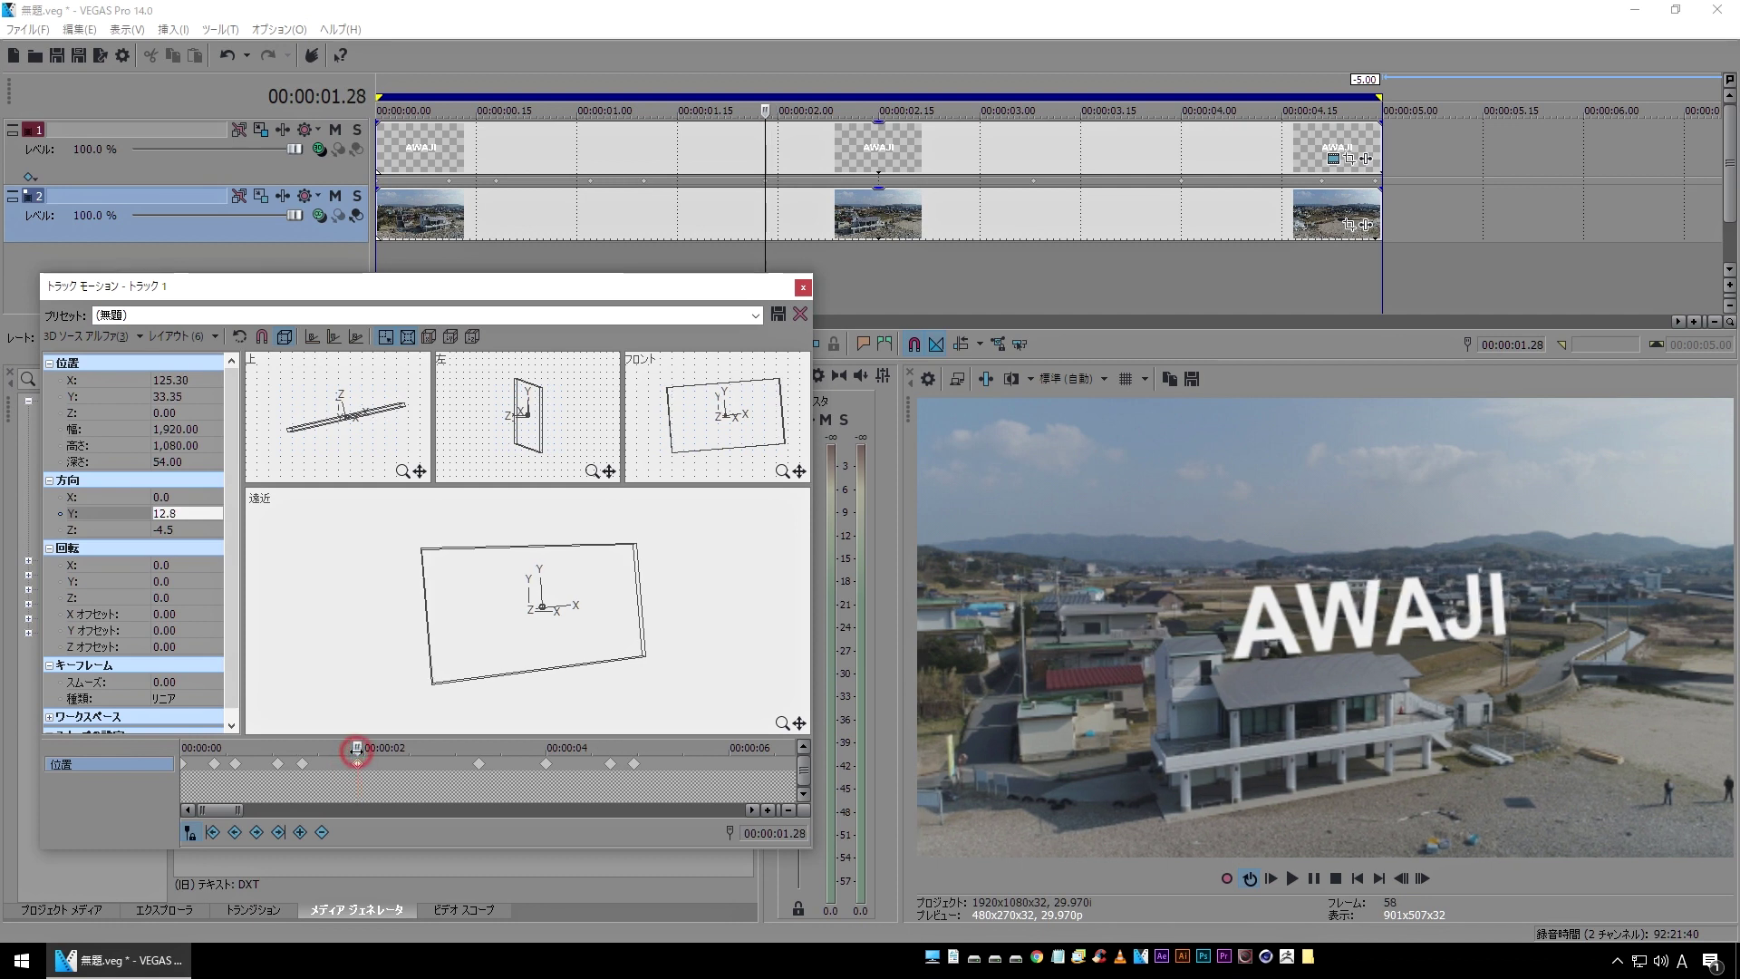
pyautogui.moveTo(358, 751); pyautogui.dragTo(412, 748)
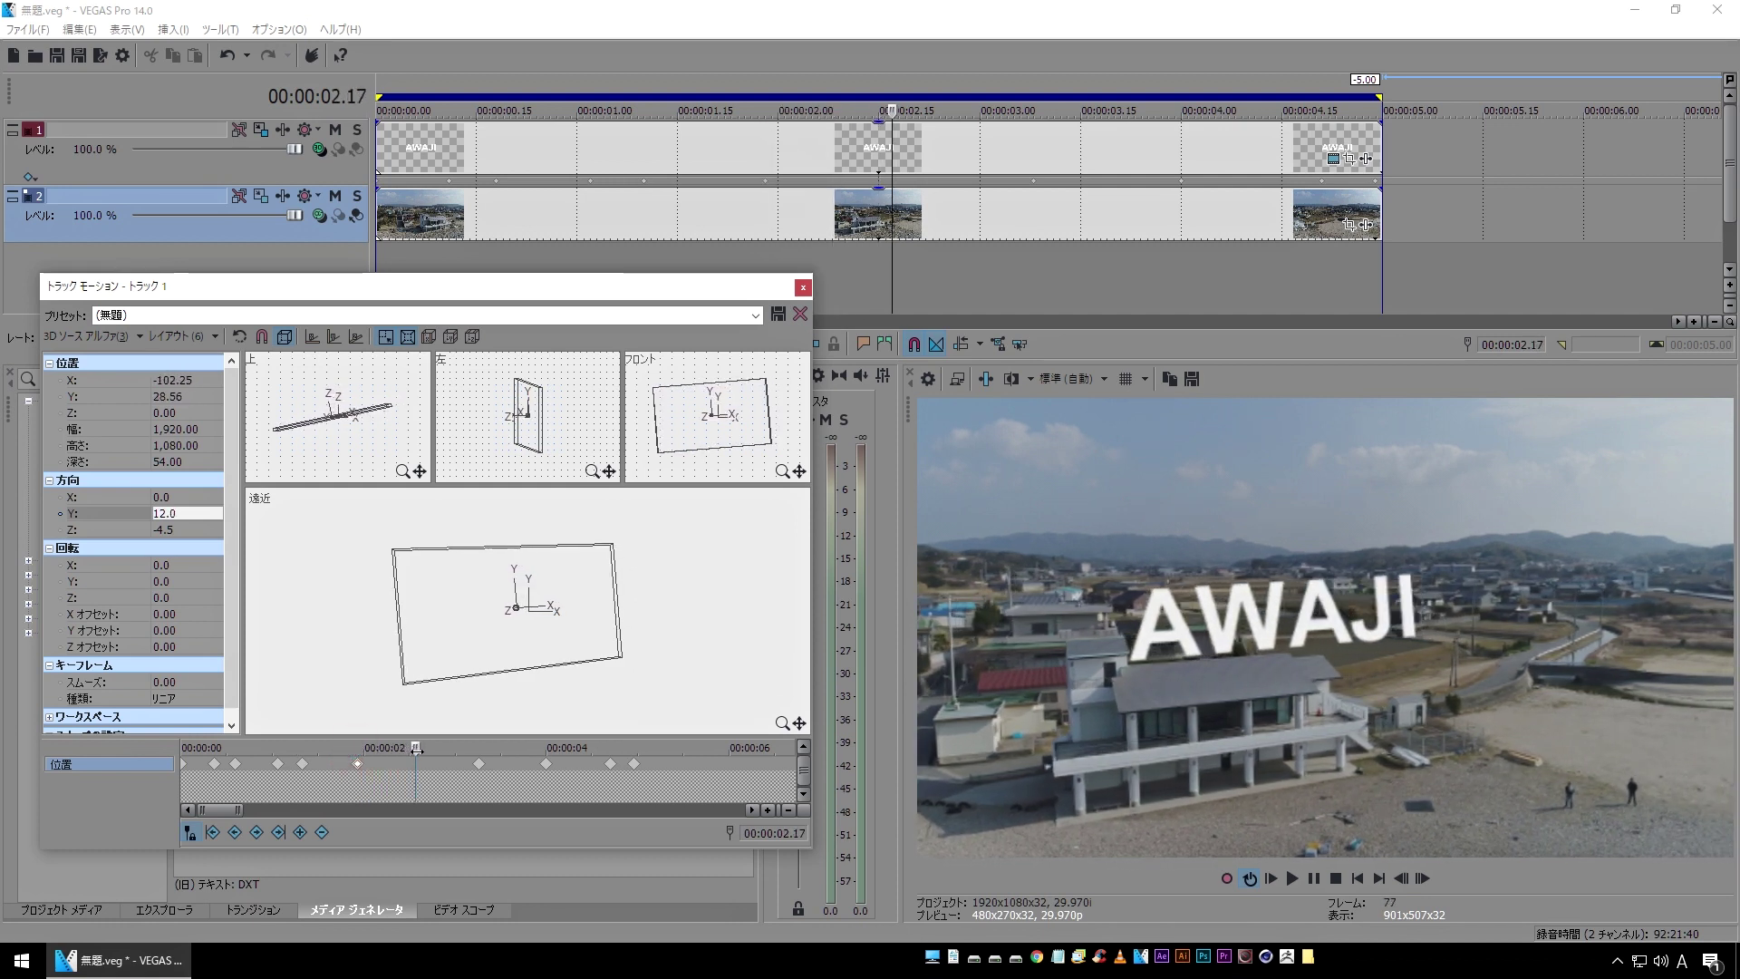
pyautogui.moveTo(432, 620); pyautogui.dragTo(437, 636)
pyautogui.moveTo(416, 746); pyautogui.dragTo(591, 747)
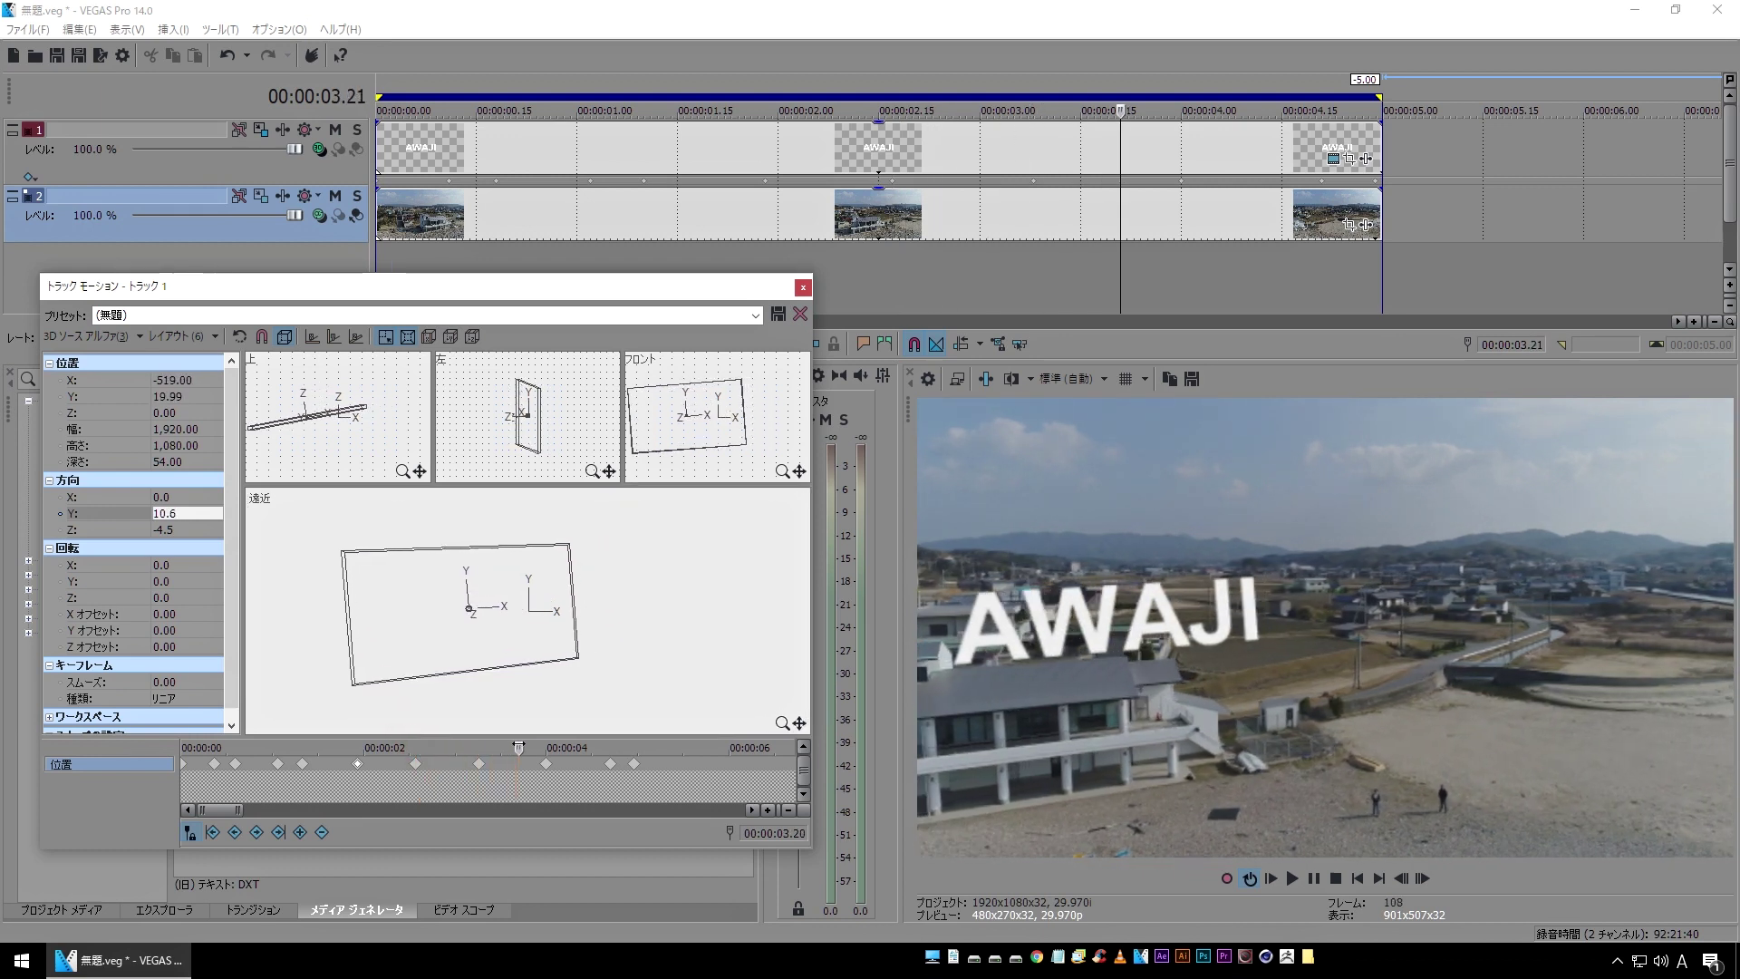